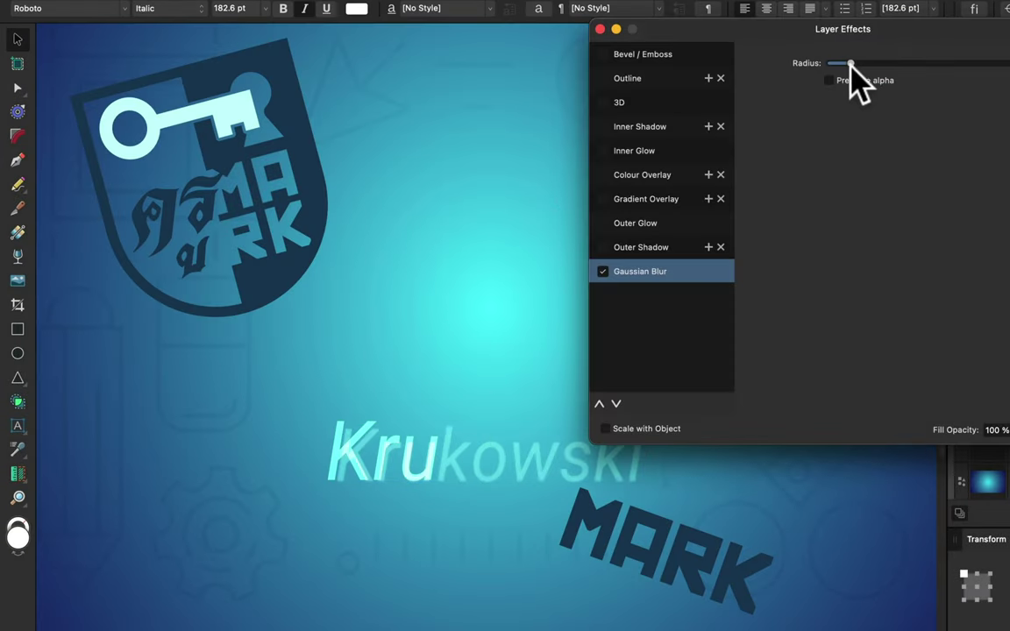
Reposition and tilt the MARK lettering, recentre and straighten the shield, then select the background rectangle.
left_click_drag(857, 77, 890, 84)
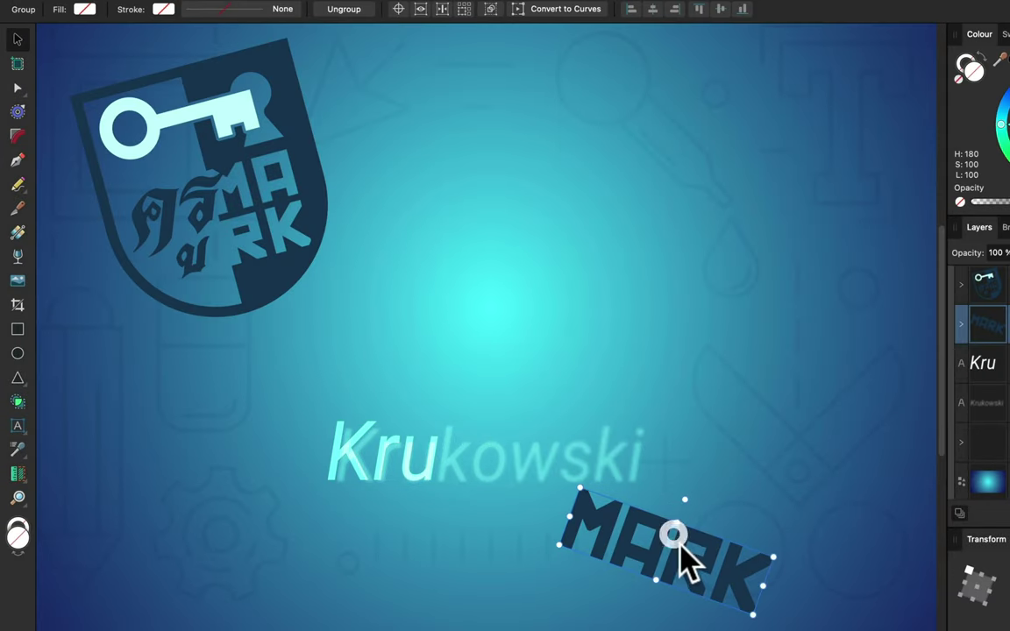
left_click_drag(682, 559, 574, 453)
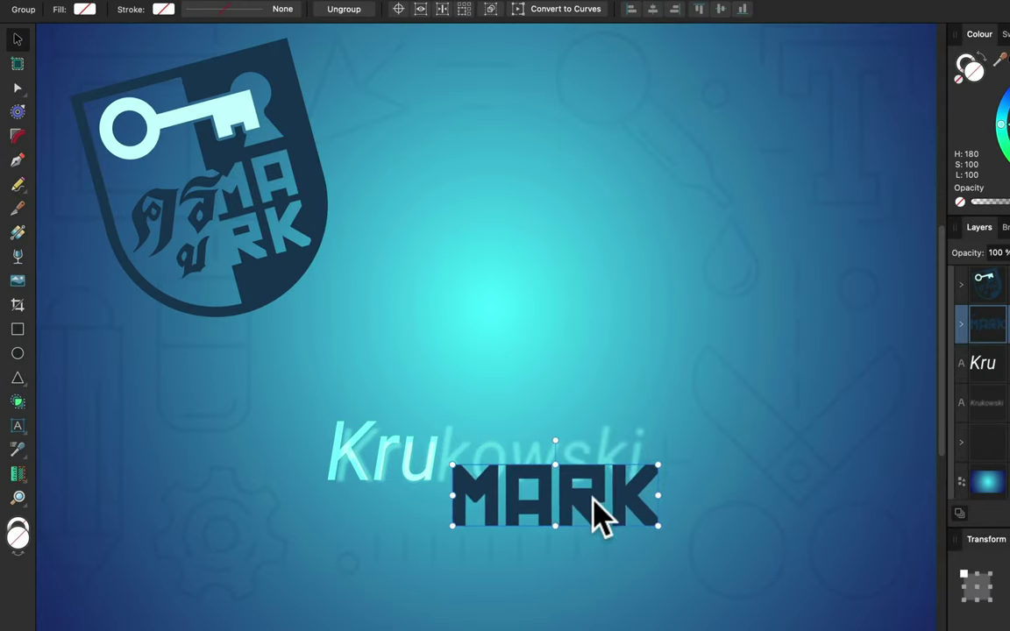
left_click_drag(266, 191, 518, 332)
left_click_drag(437, 105, 508, 153)
left_click(646, 205)
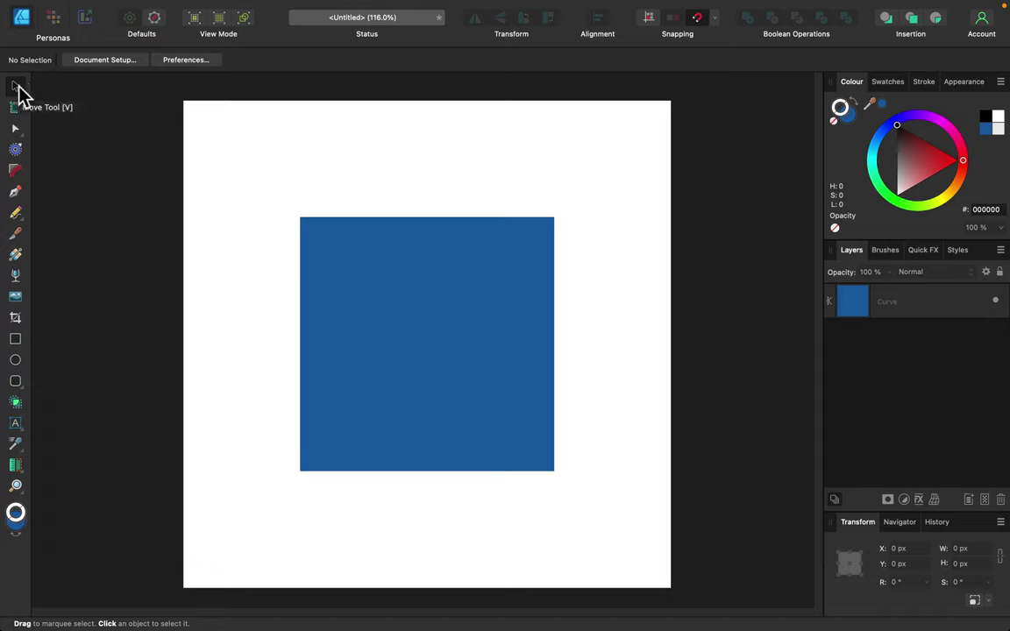
left_click(323, 241)
left_click_drag(420, 299, 424, 339)
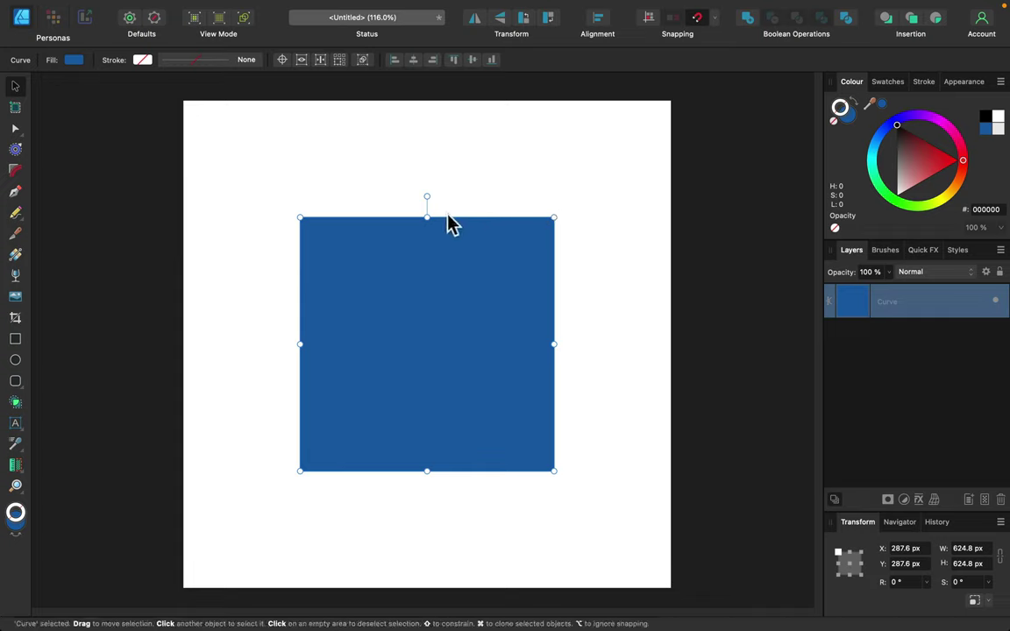
mouse_move(427, 217)
left_mouse_down()
mouse_move(427, 396)
mouse_move(457, 234)
mouse_move(441, 214)
mouse_move(488, 238)
mouse_move(454, 209)
mouse_move(360, 209)
mouse_move(424, 212)
left_mouse_up()
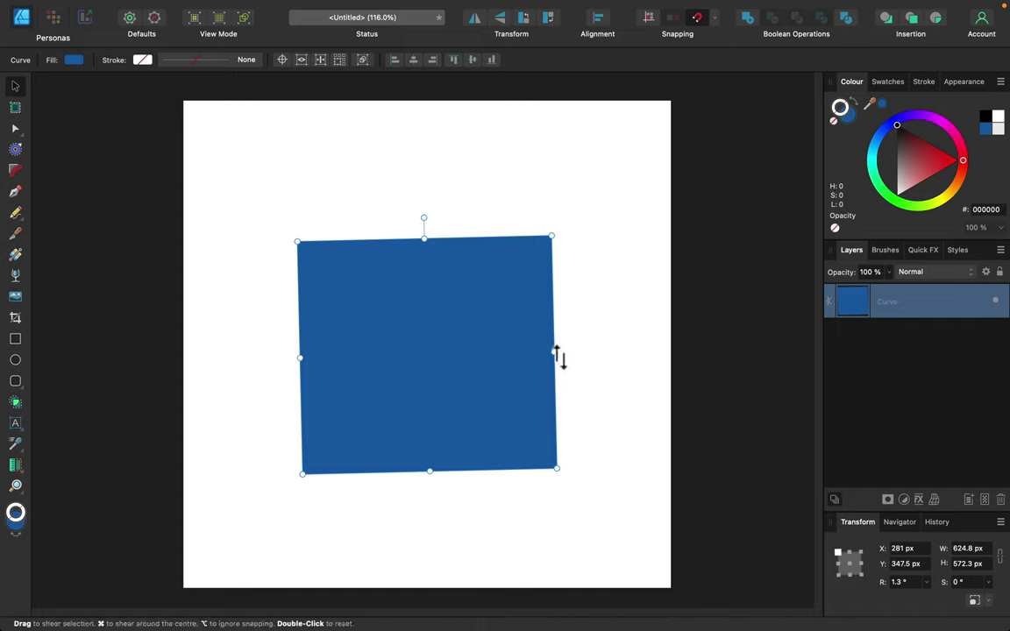
left_click_drag(559, 351, 589, 390)
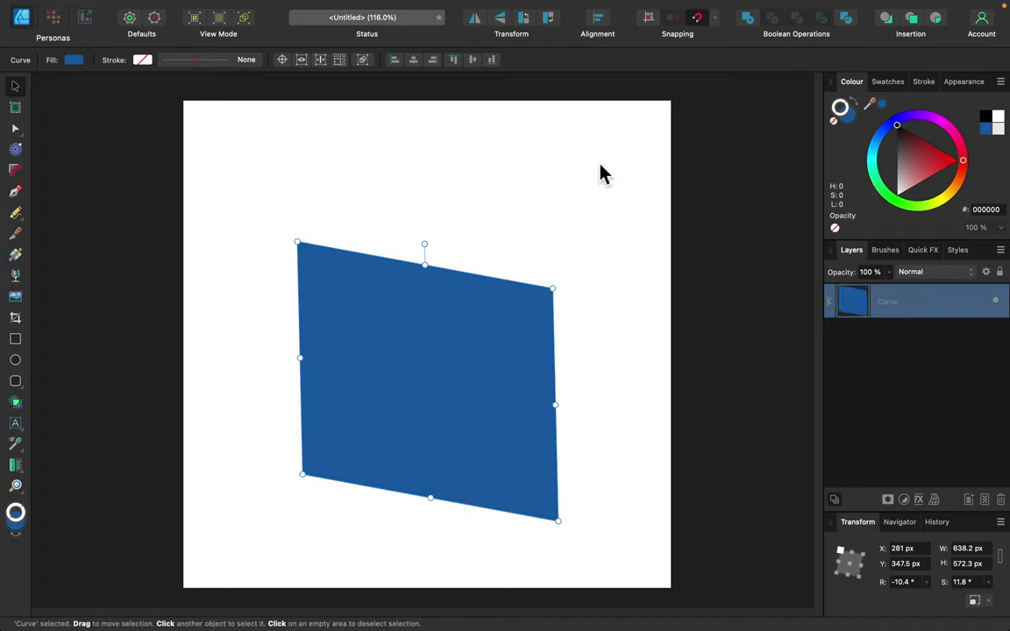
key("super+z")
key("super+z")
key("super+z")
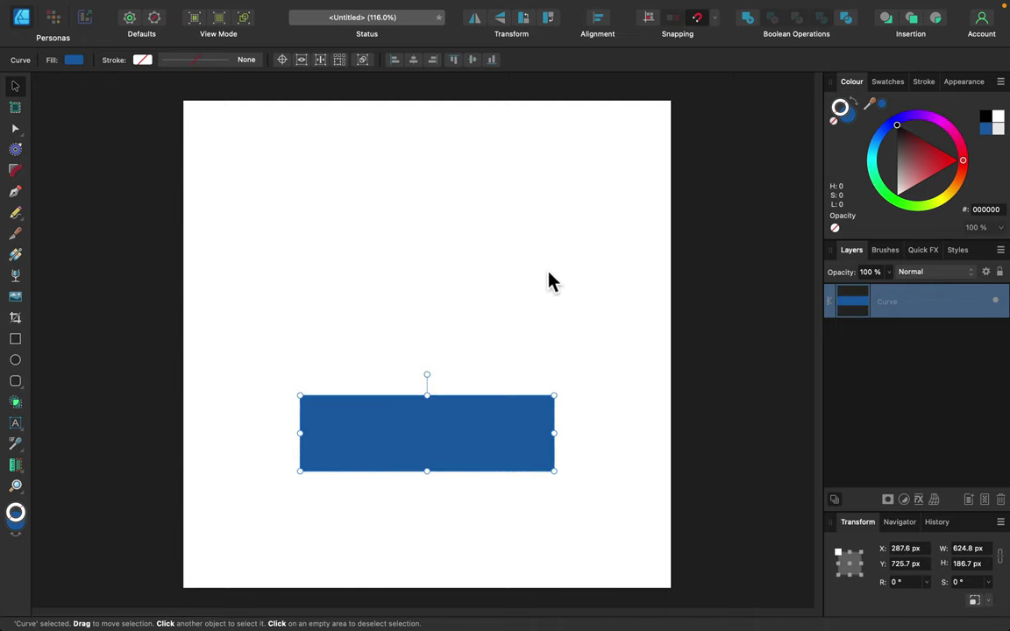
key("super+shift+z")
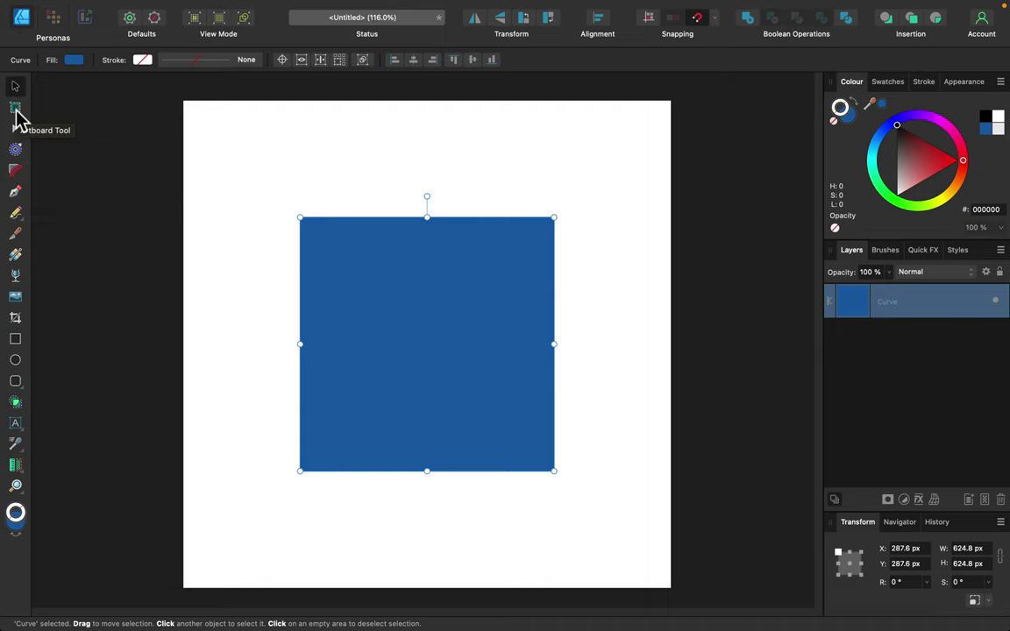
Turn the page into Artboard1 and add Artboard2 and Artboard3 beside it.
left_click(15, 109)
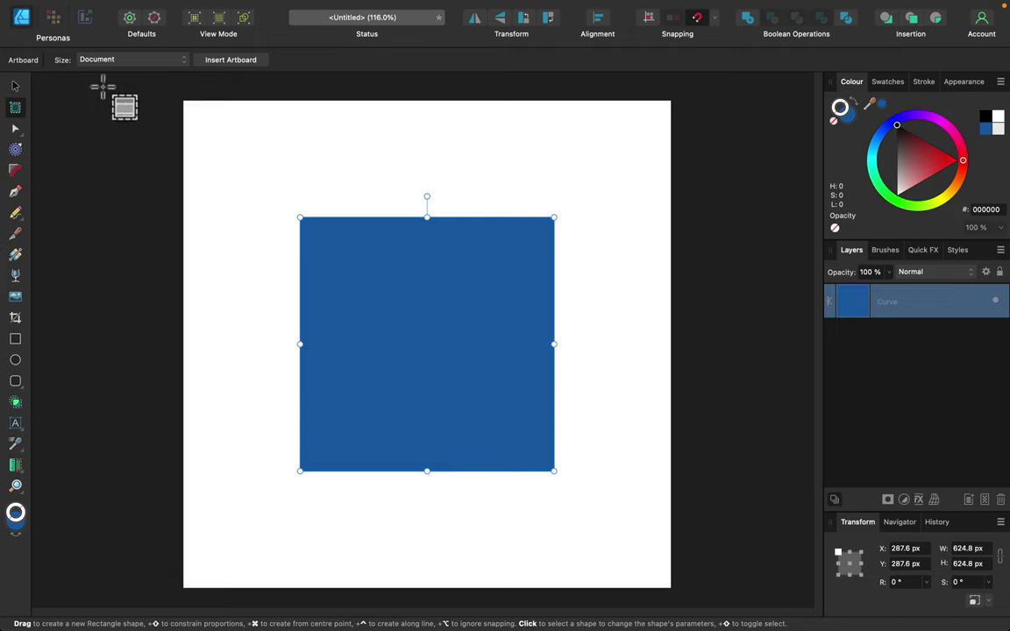
left_click(248, 63)
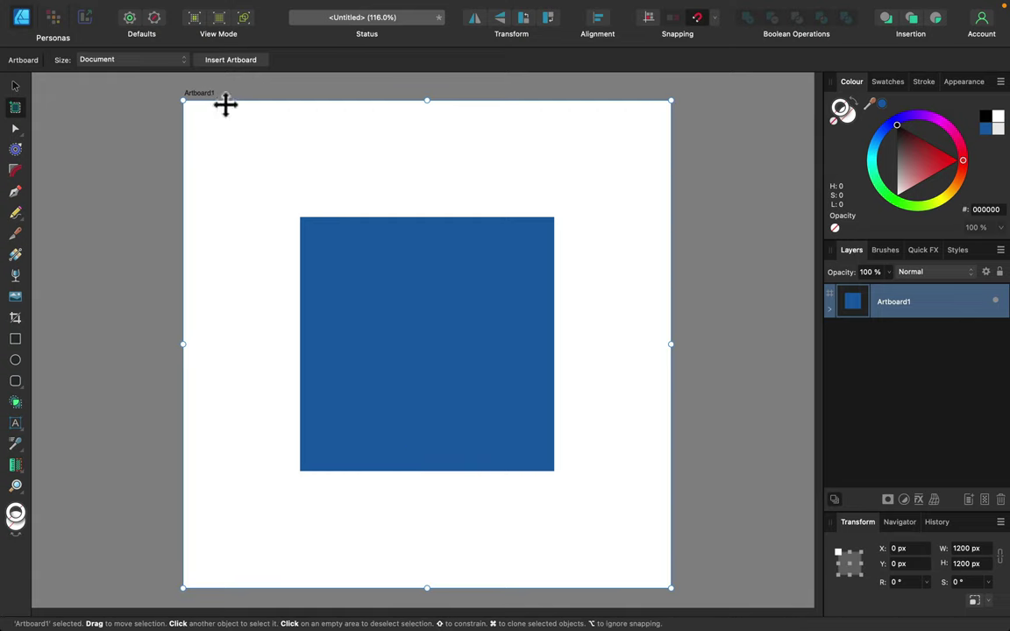
left_click(233, 61)
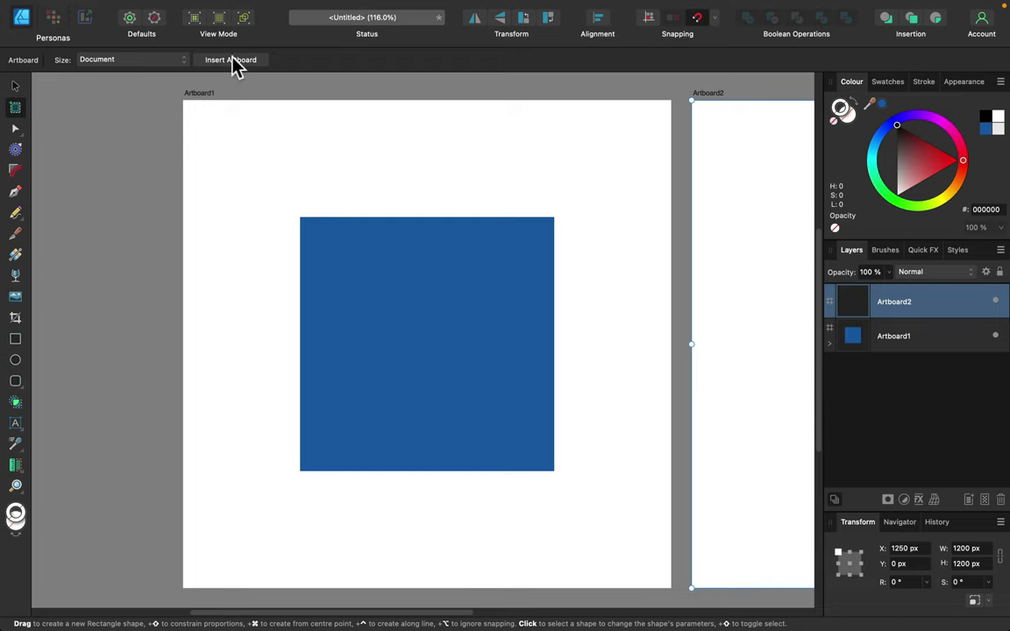
key("super+minus")
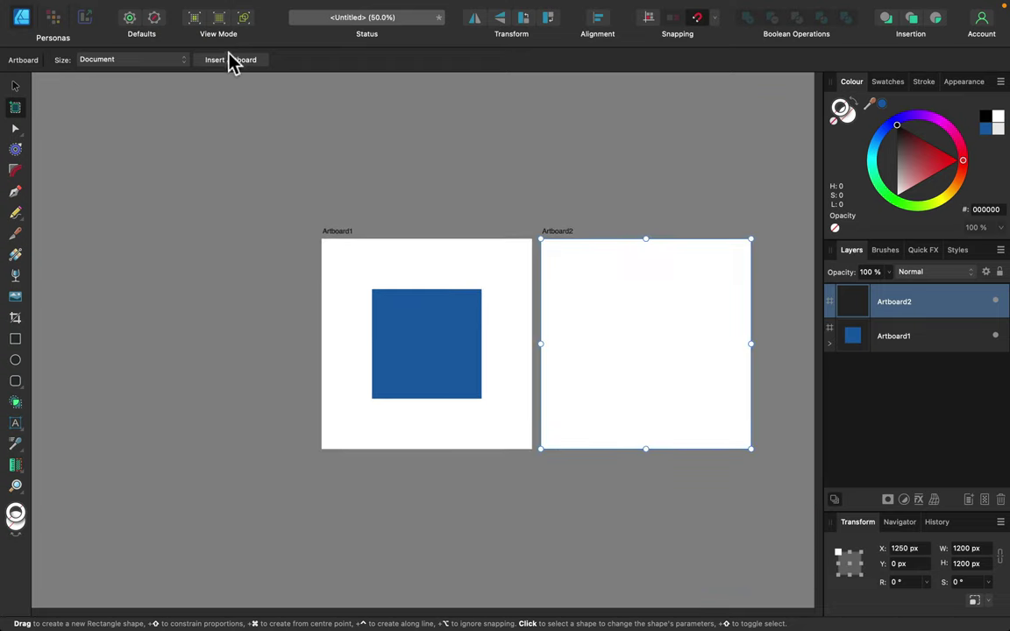
left_click(231, 61)
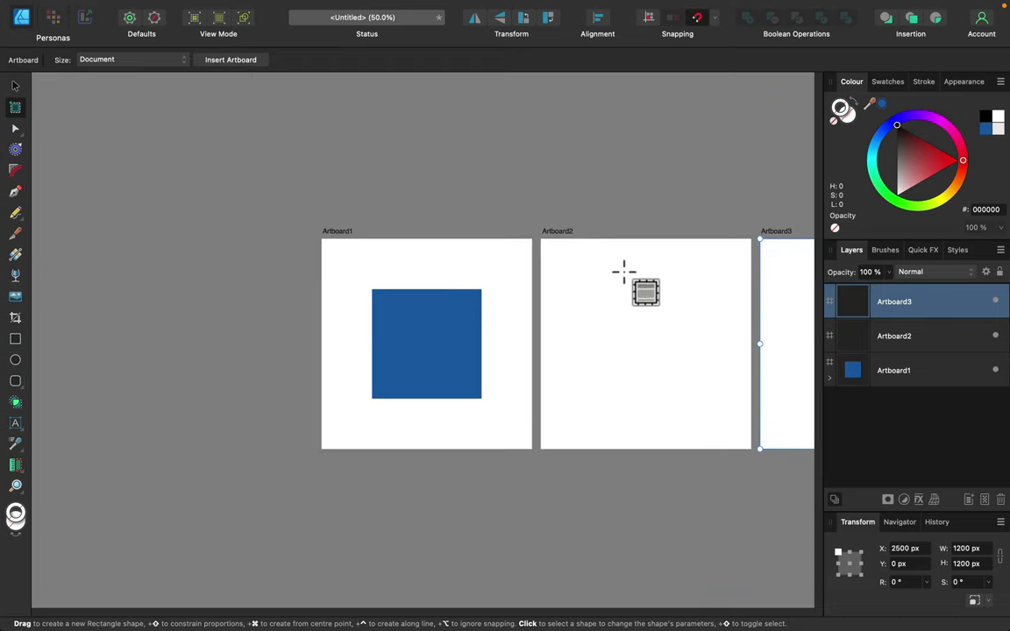
left_click_drag(660, 266, 444, 270)
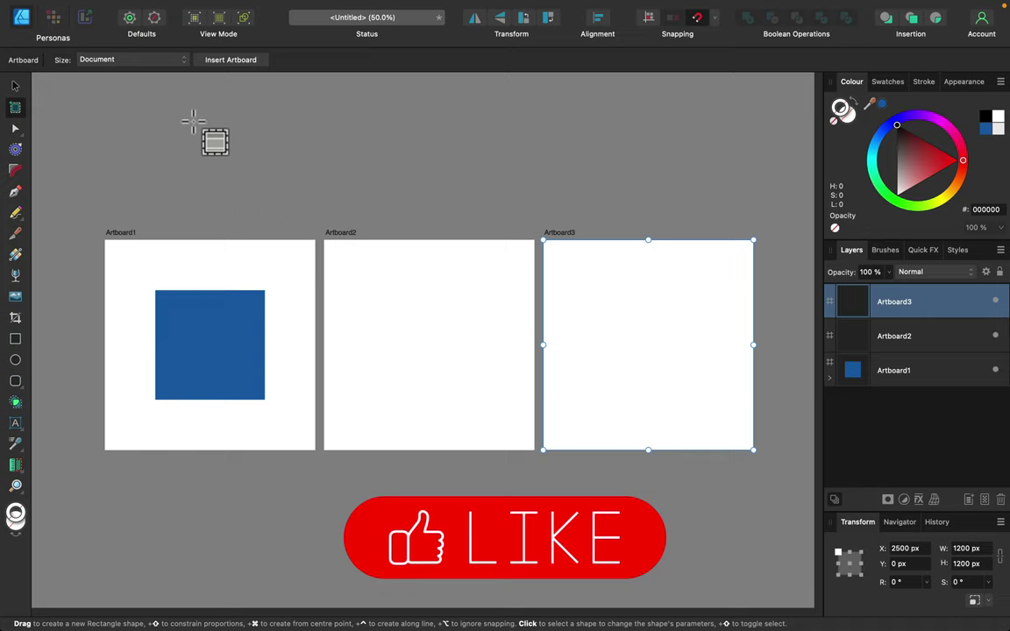
Delete Artboard3 and Artboard2, then zoom so Artboard1 fills the view.
left_click(14, 85)
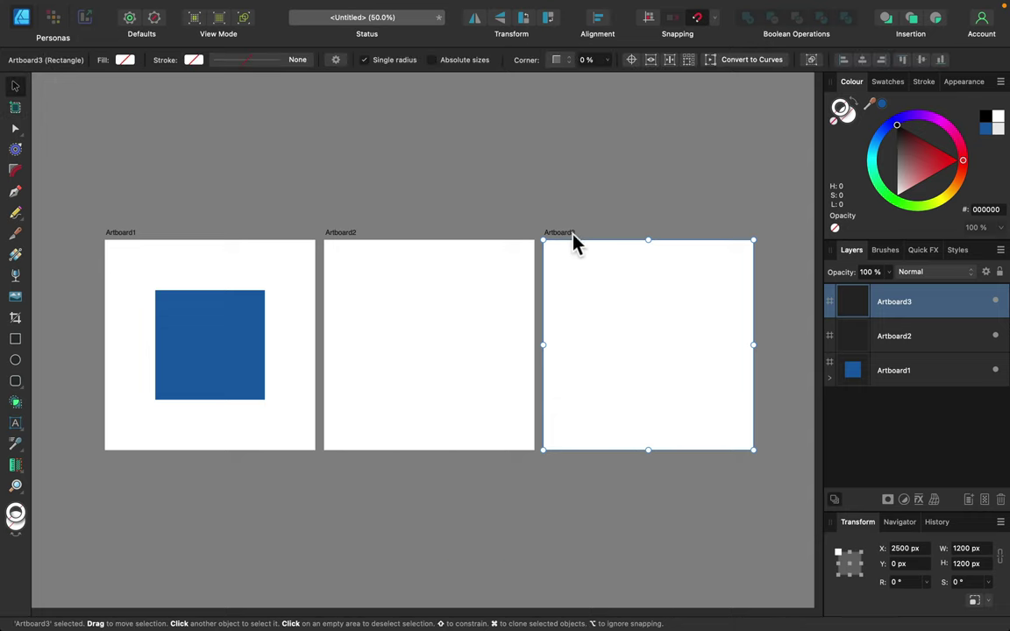
key("Delete")
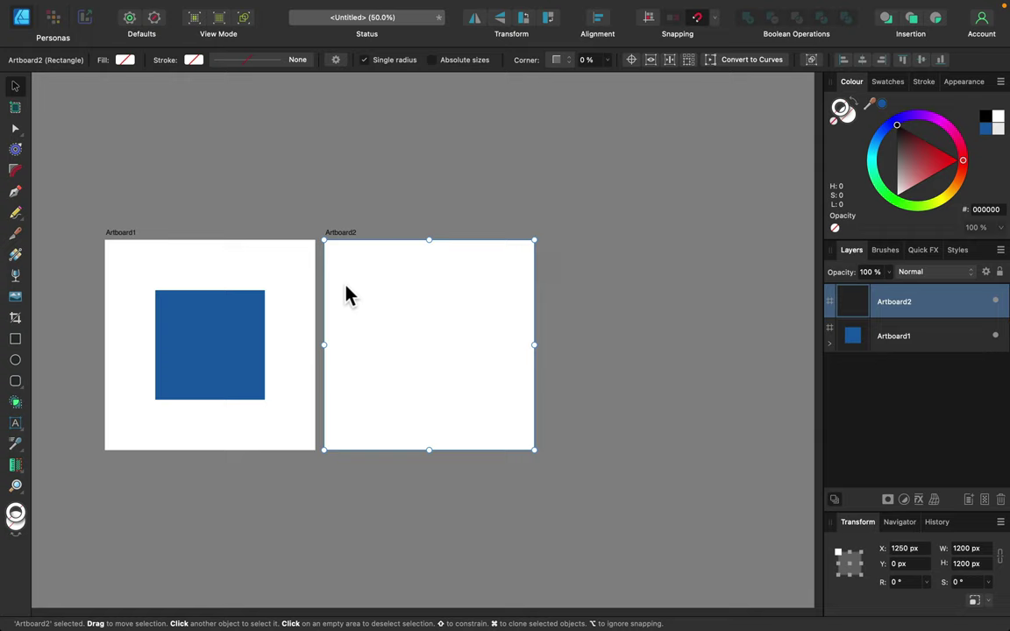
key("Delete")
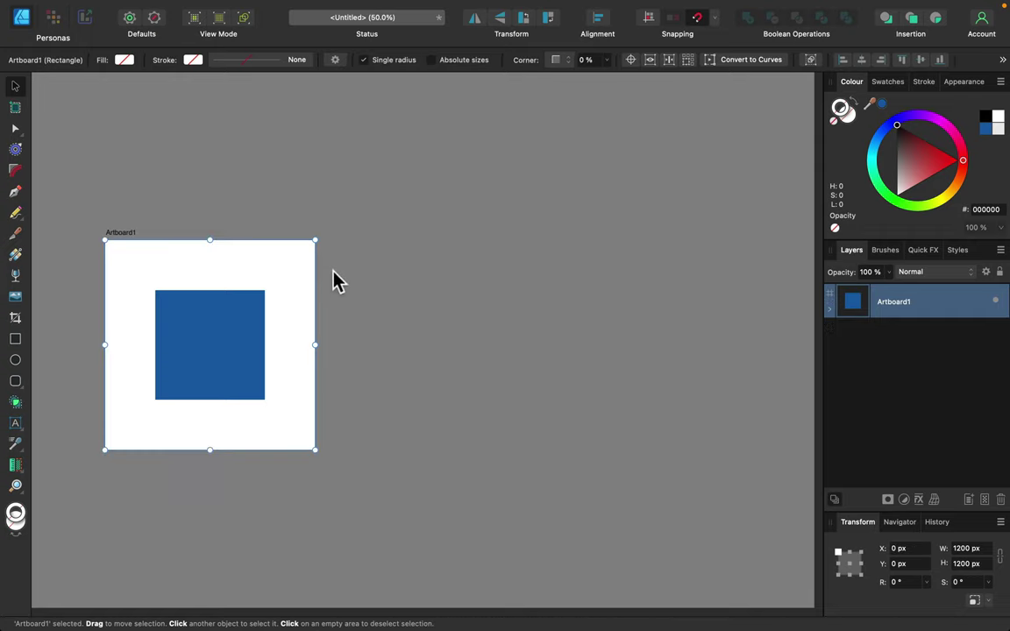
key("super+0")
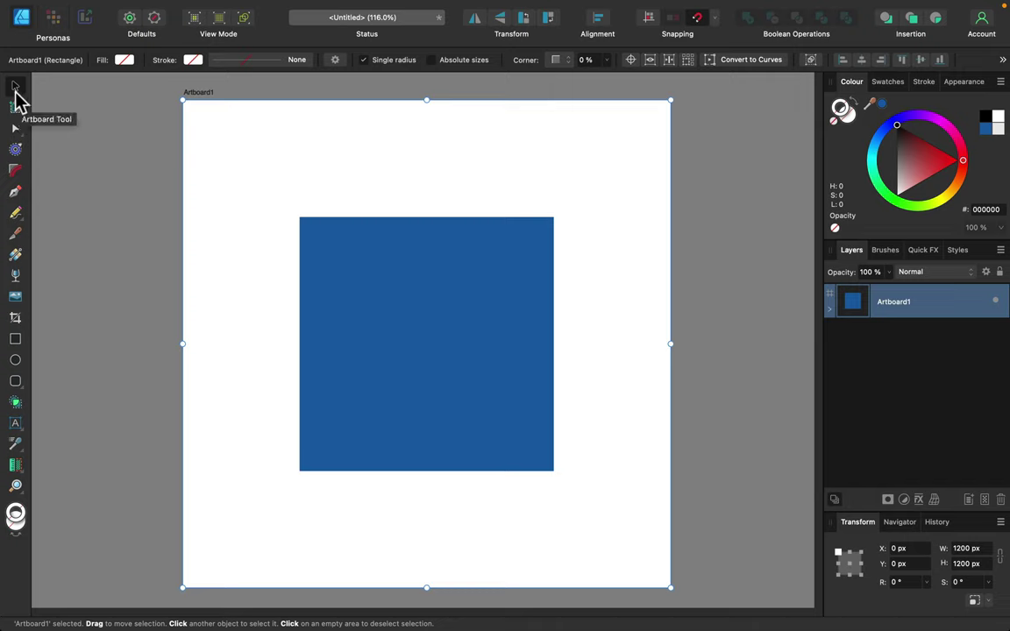
Select the blue square on the artboard and nudge it slightly down.
left_click(16, 129)
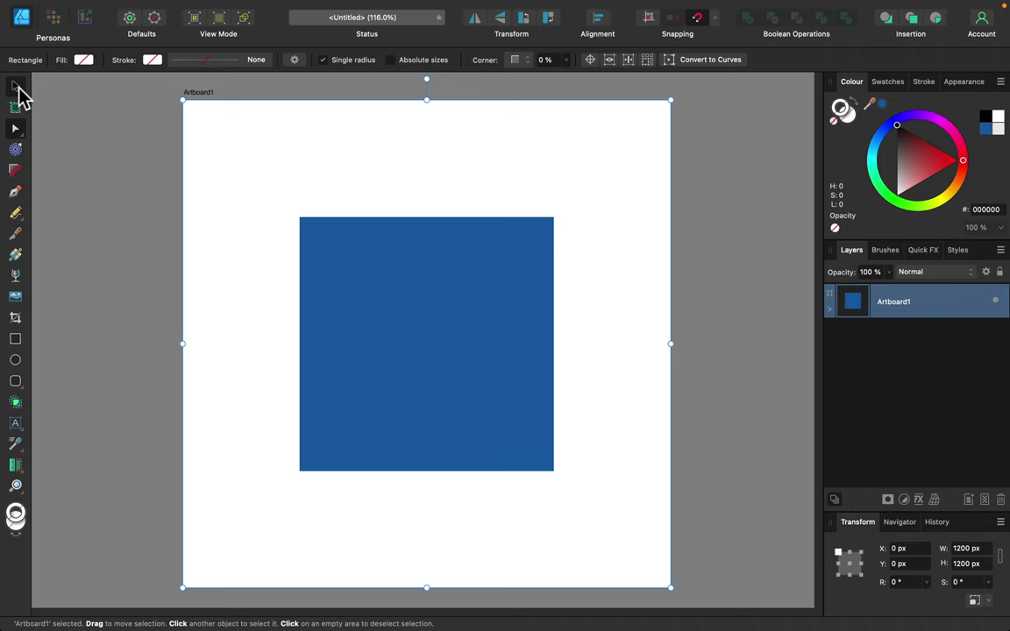
left_click(17, 86)
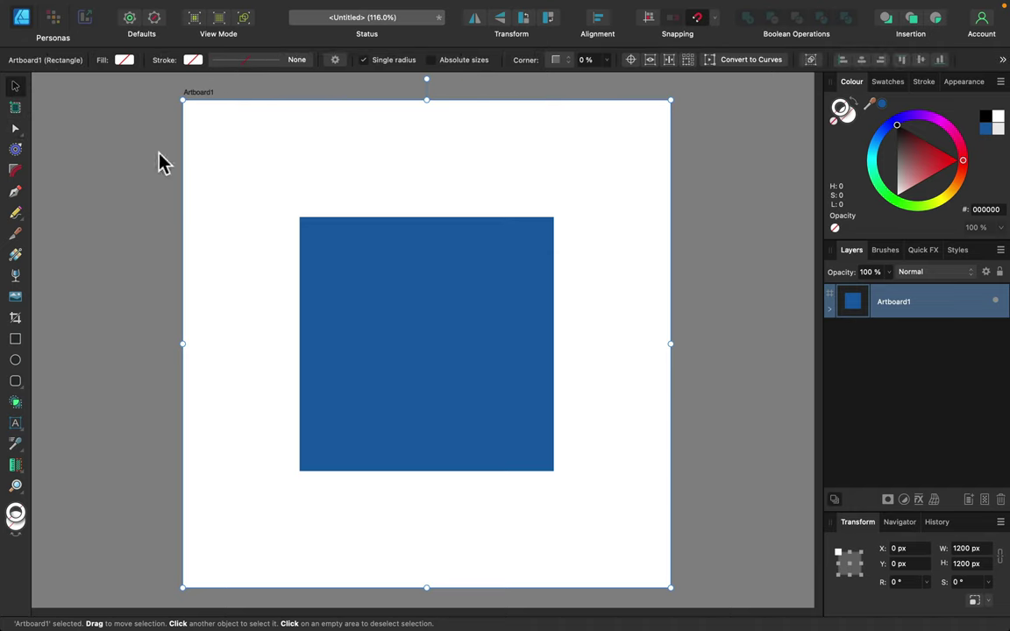
left_click(401, 300)
left_click_drag(435, 322, 456, 332)
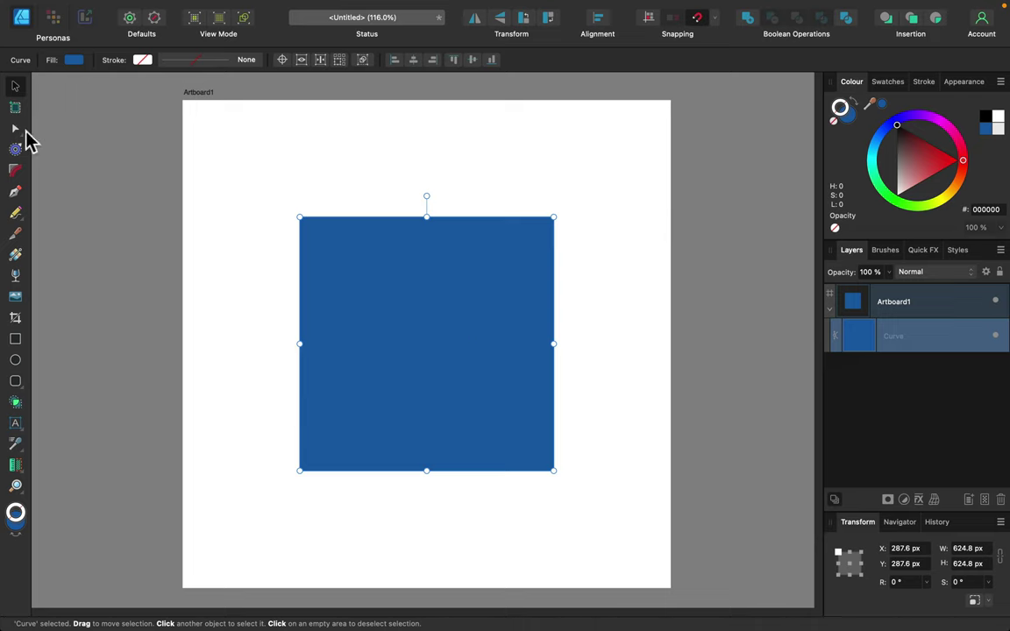
Lower the top-left corner, add a top peak, bulge the left edge and curve the upper-right edge.
left_click(16, 130)
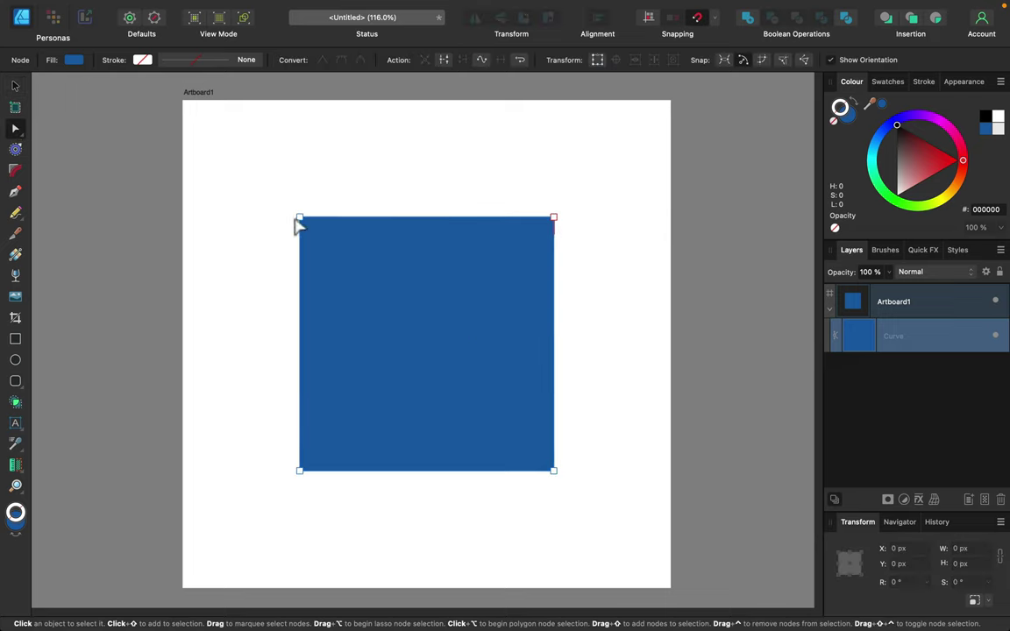
left_click_drag(300, 218, 298, 272)
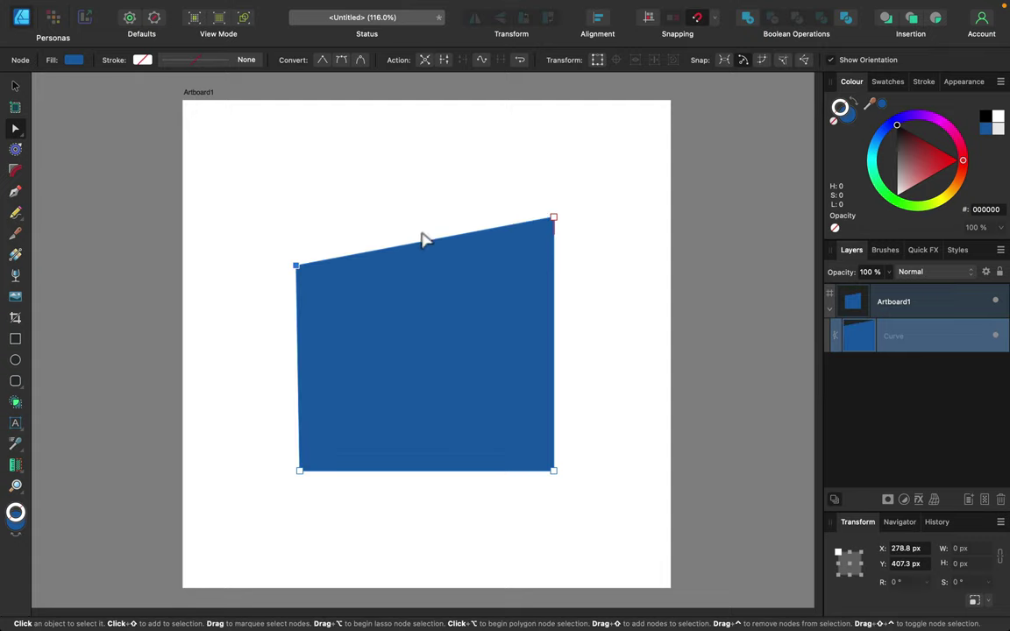
left_click_drag(417, 250, 399, 147)
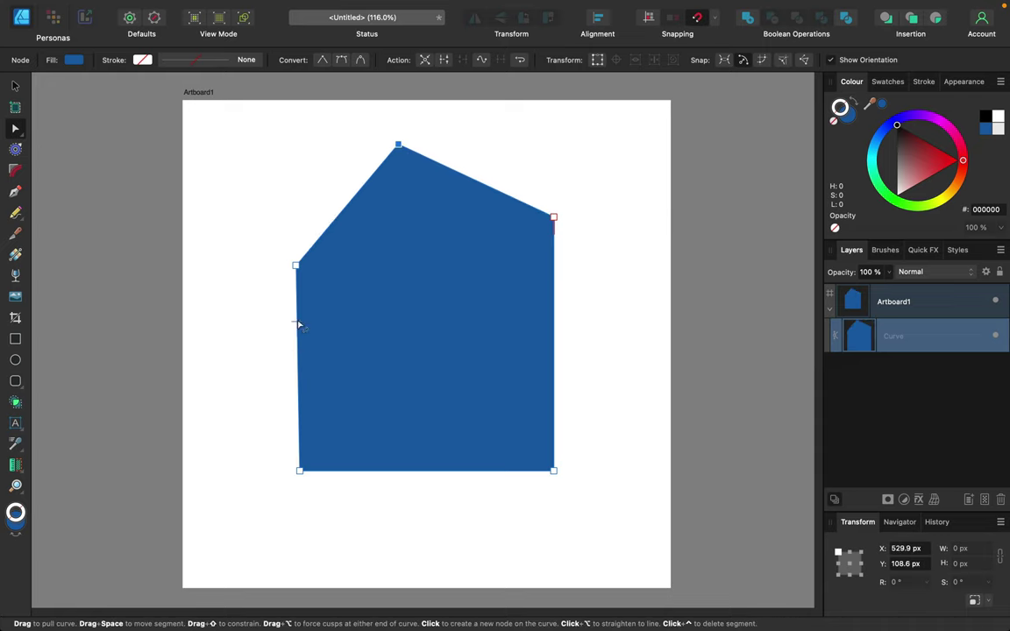
left_click_drag(298, 325, 261, 329)
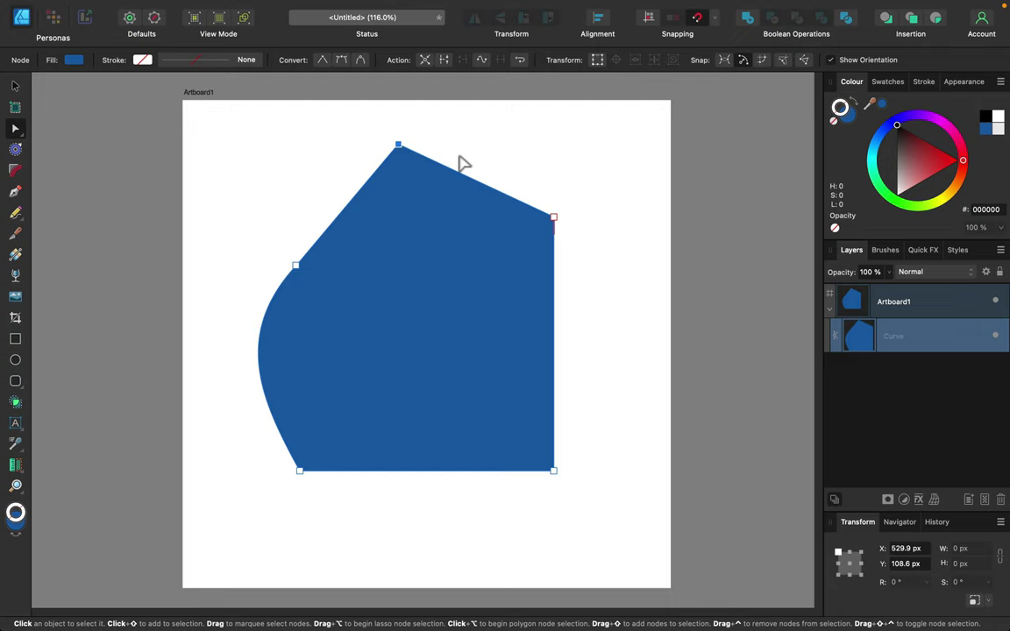
left_click_drag(554, 218, 598, 265)
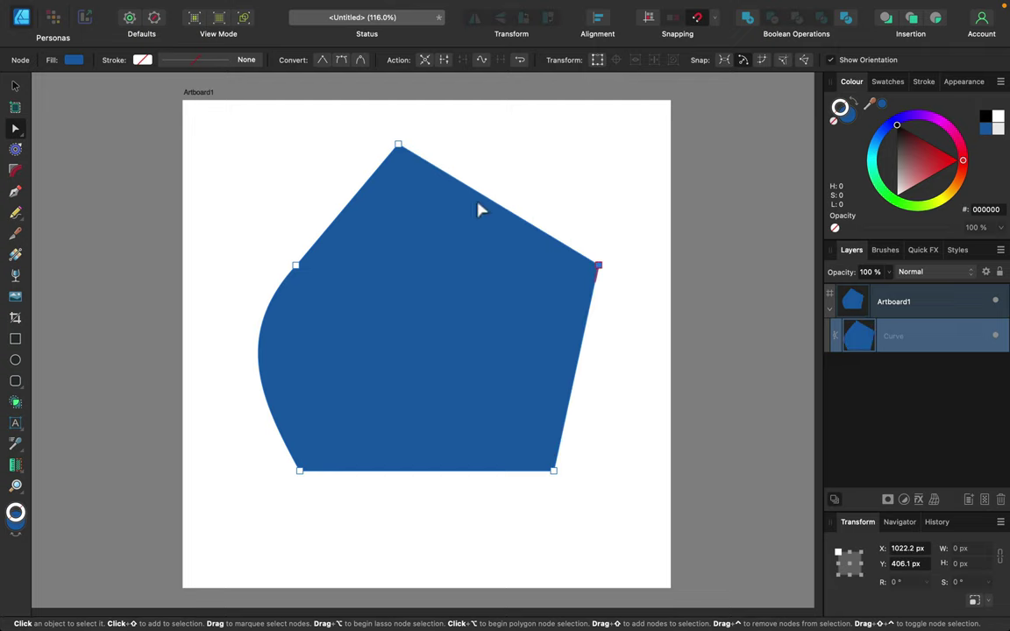
left_click_drag(486, 201, 500, 169)
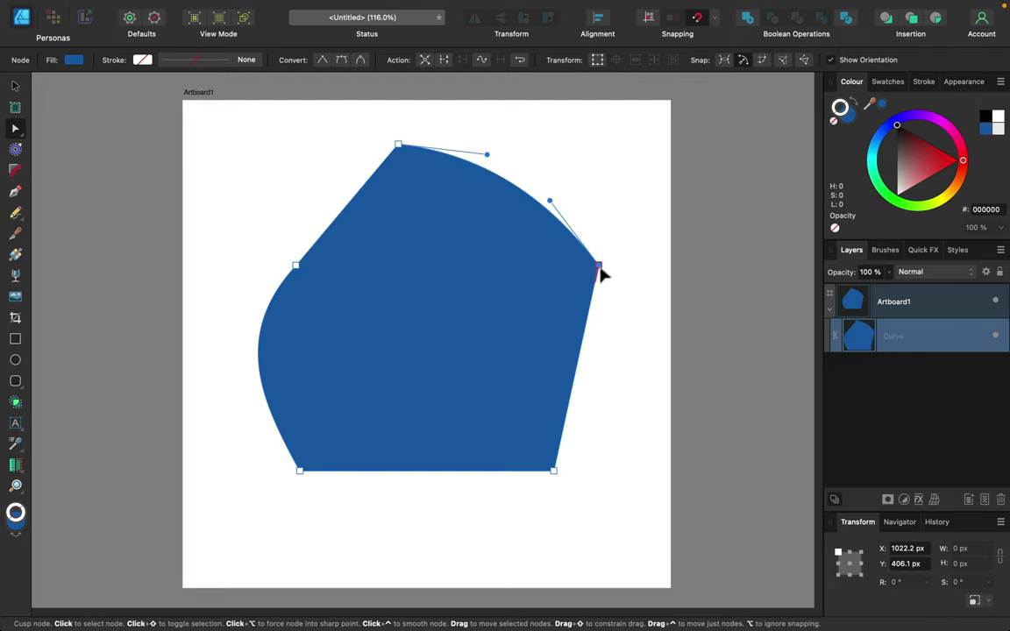
left_click_drag(596, 266, 542, 252)
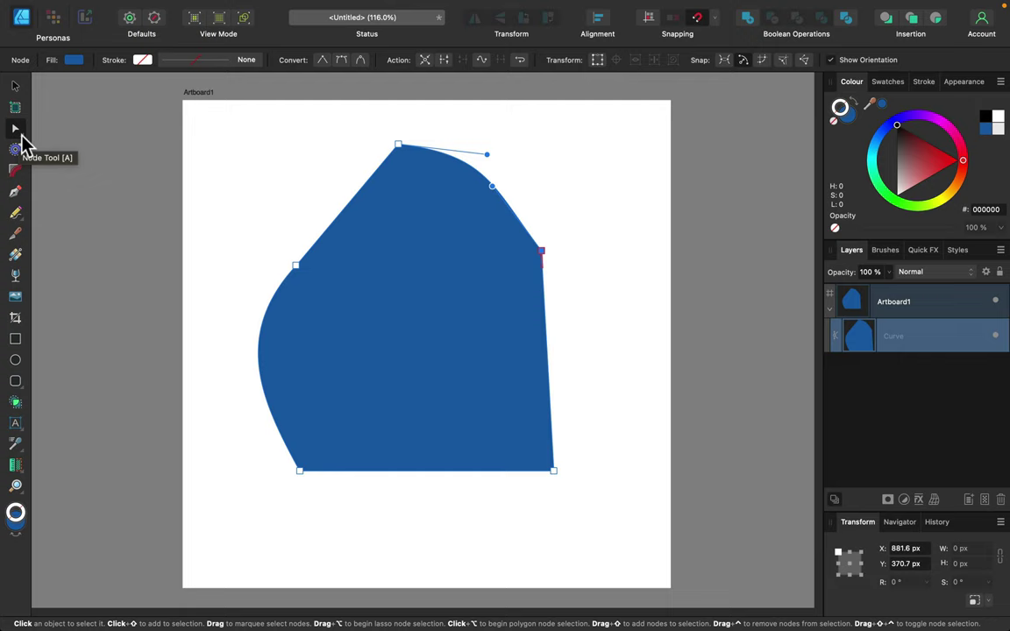
left_click(20, 136)
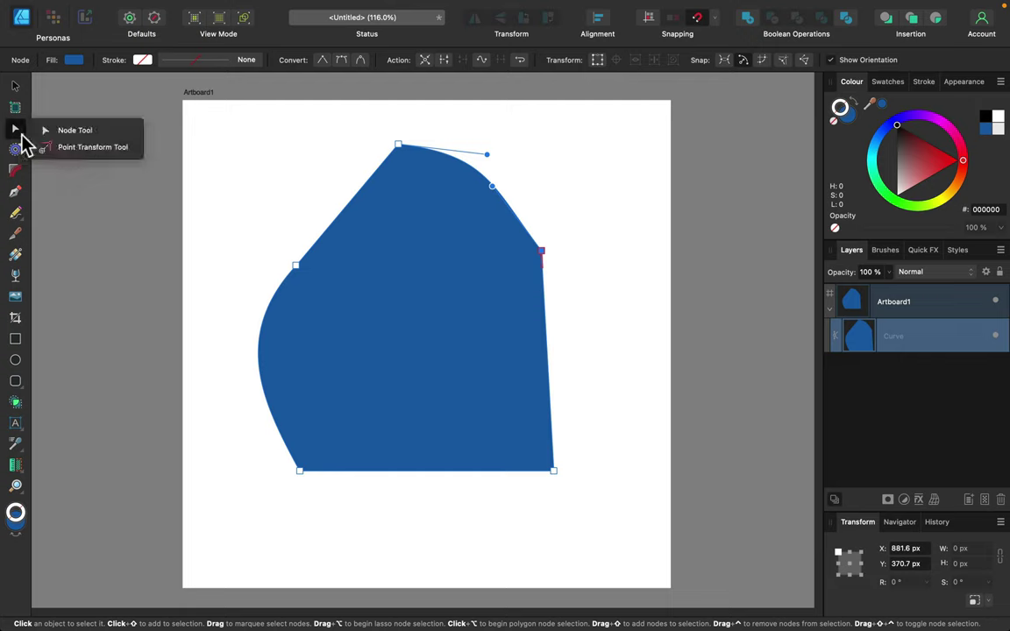
With the Point Transform Tool, pivot near the shape's top and scale it to 77% with a slight tilt.
left_click(103, 156)
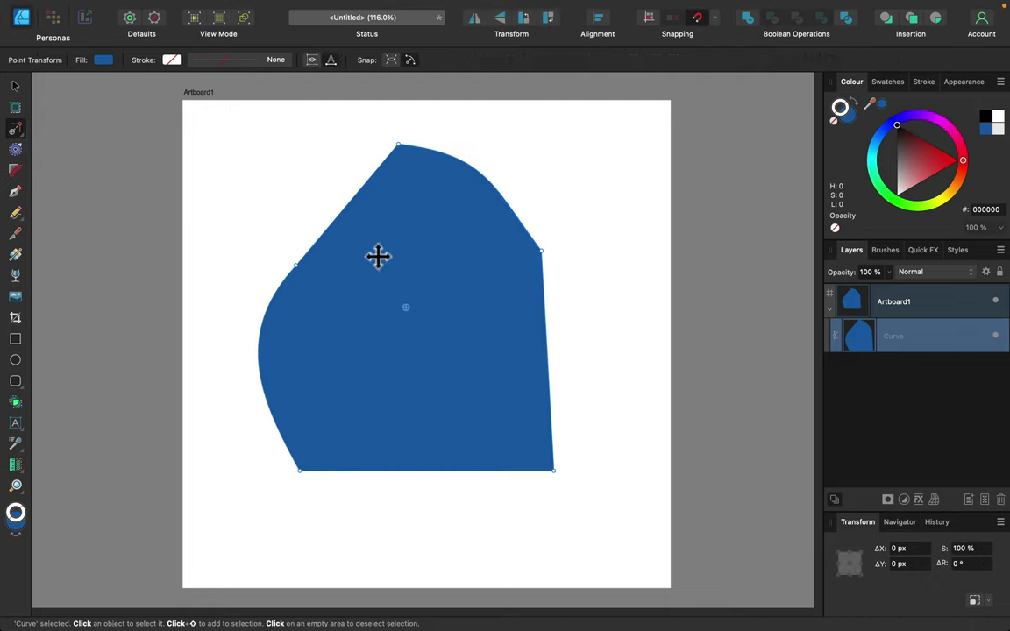
left_click_drag(404, 282, 342, 200)
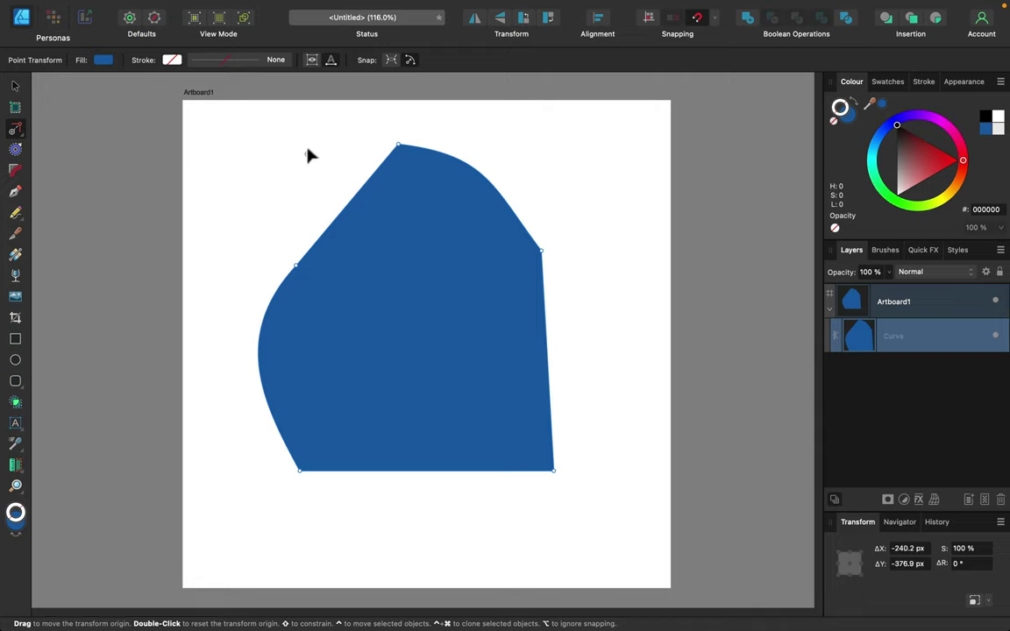
mouse_move(306, 155)
left_mouse_down()
mouse_move(293, 225)
mouse_move(429, 291)
mouse_move(417, 329)
mouse_move(334, 197)
mouse_move(417, 158)
mouse_move(471, 317)
mouse_move(288, 136)
left_mouse_up()
mouse_move(349, 191)
left_mouse_down()
mouse_move(442, 268)
mouse_move(374, 219)
left_mouse_up()
left_click_drag(296, 270, 313, 237)
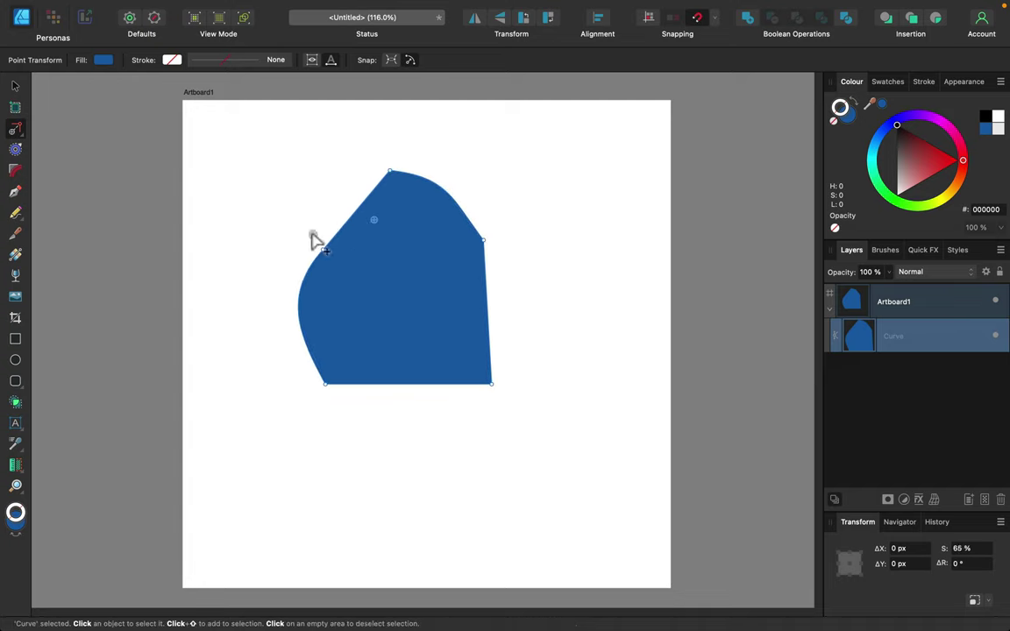
left_click(15, 149)
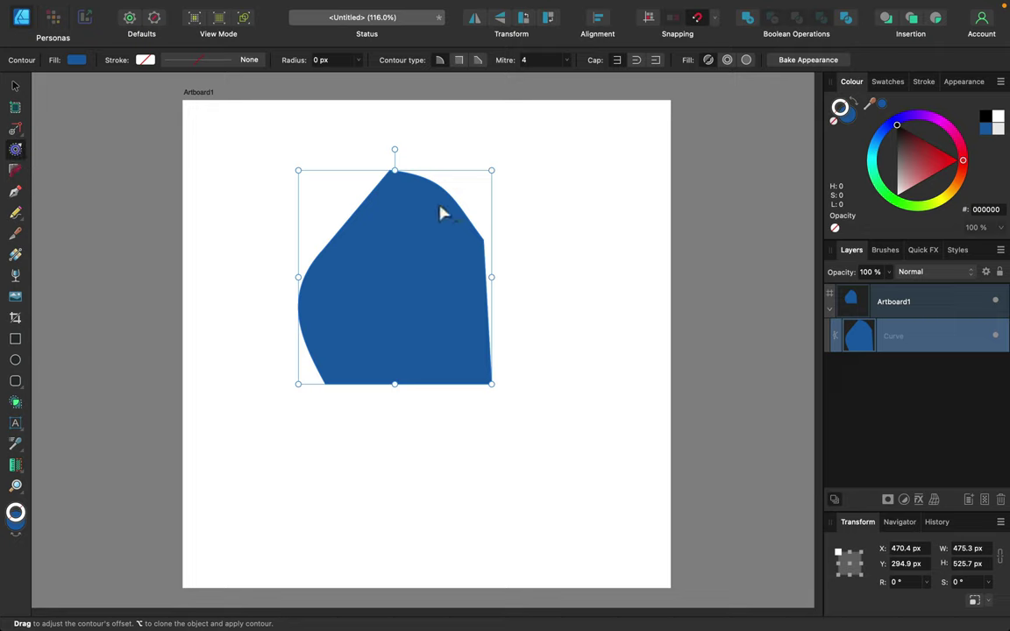
Offset the shape outward into a 43.1 px rounded contour and bake it into the path.
left_click_drag(441, 212, 423, 261)
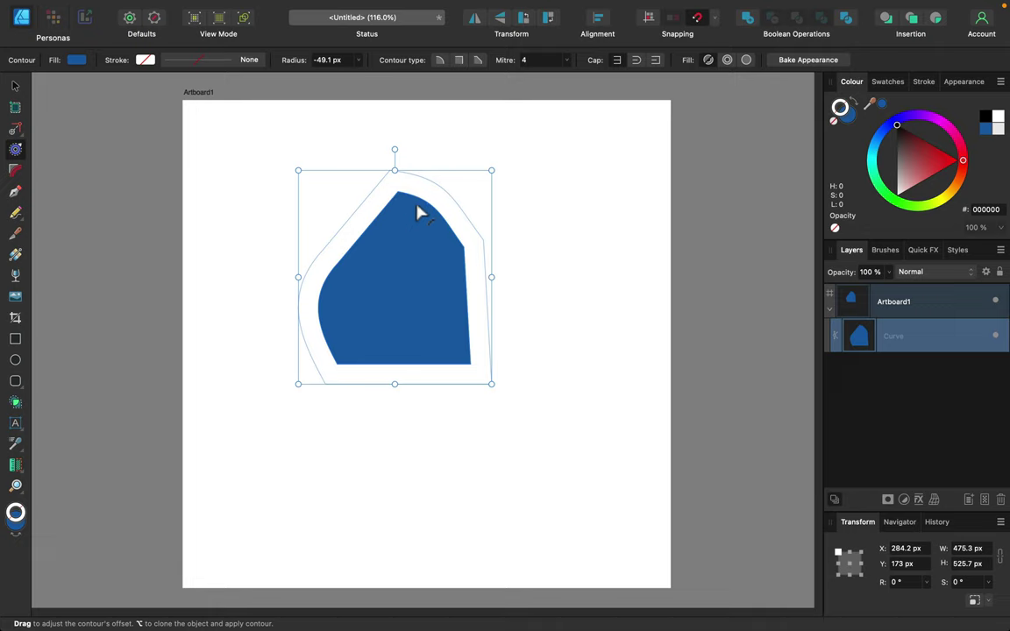
left_click_drag(416, 207, 456, 181)
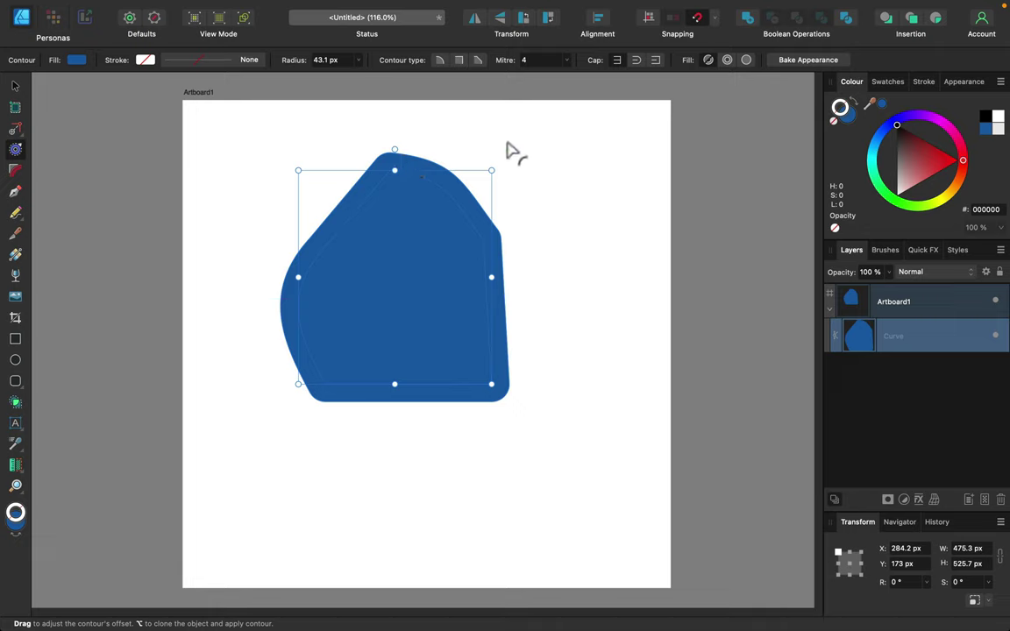
left_click(809, 62)
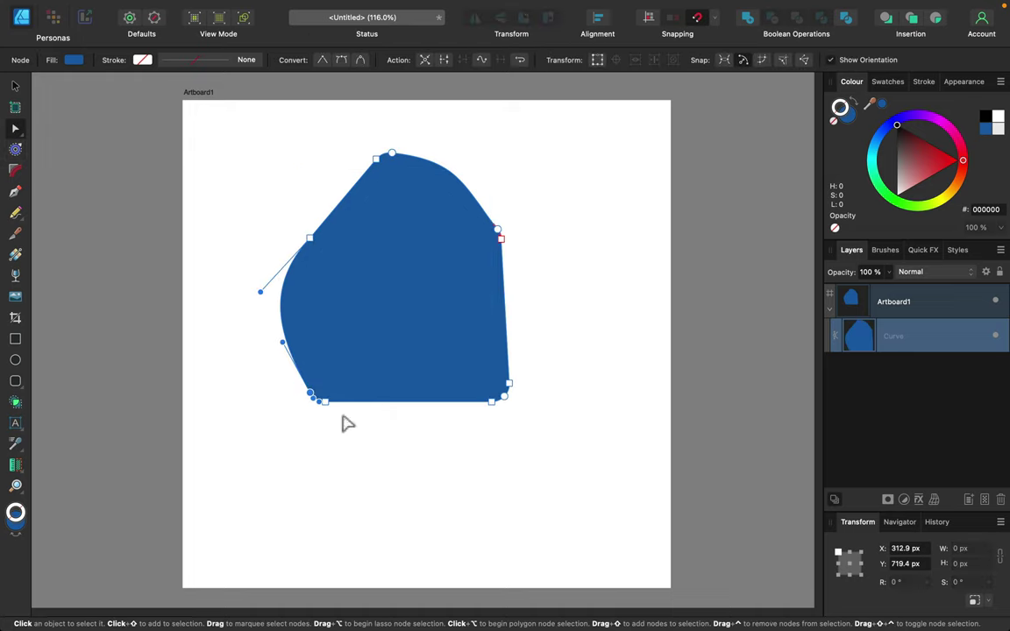
Delete the blue blob shape and draw a new square on the artboard.
left_click(16, 172)
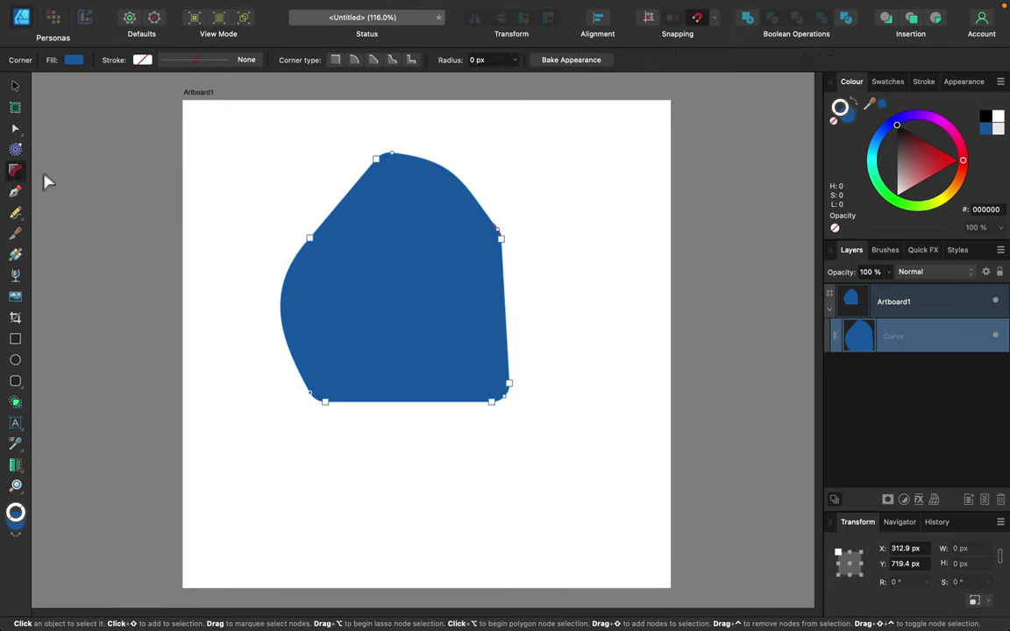
left_click(15, 340)
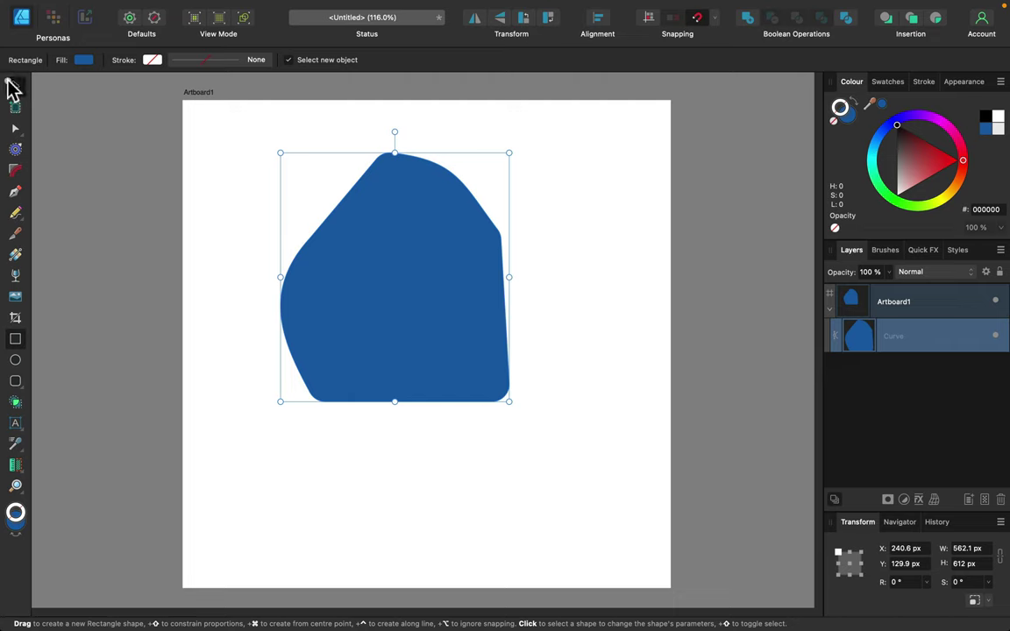
left_click(11, 84)
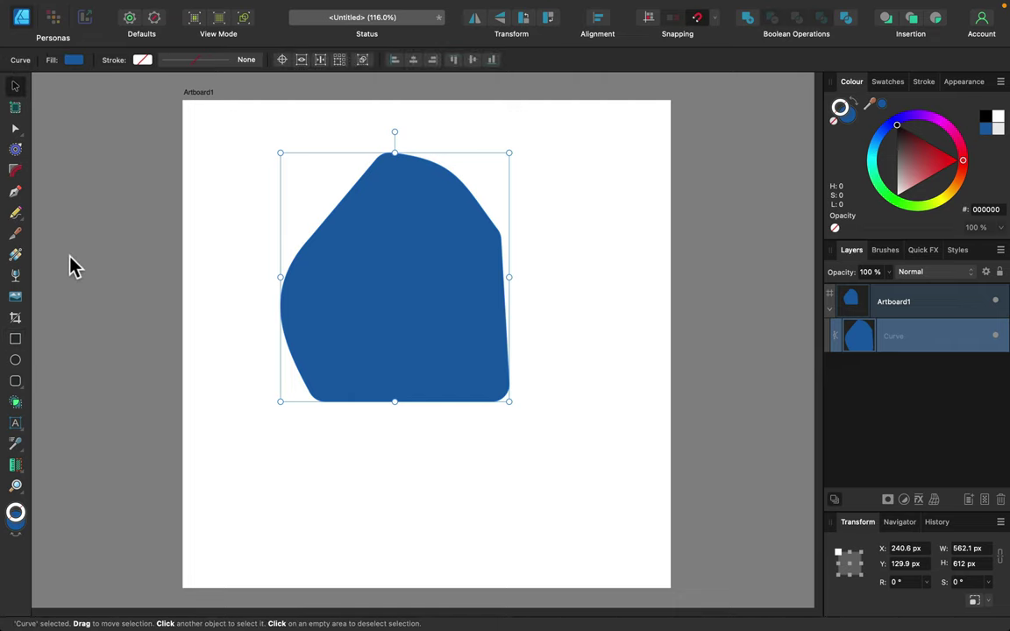
key("Delete")
left_click(14, 340)
left_click_drag(334, 186, 493, 343)
Select the square's top two corners, make them concave and enlarge their radius.
left_click(15, 170)
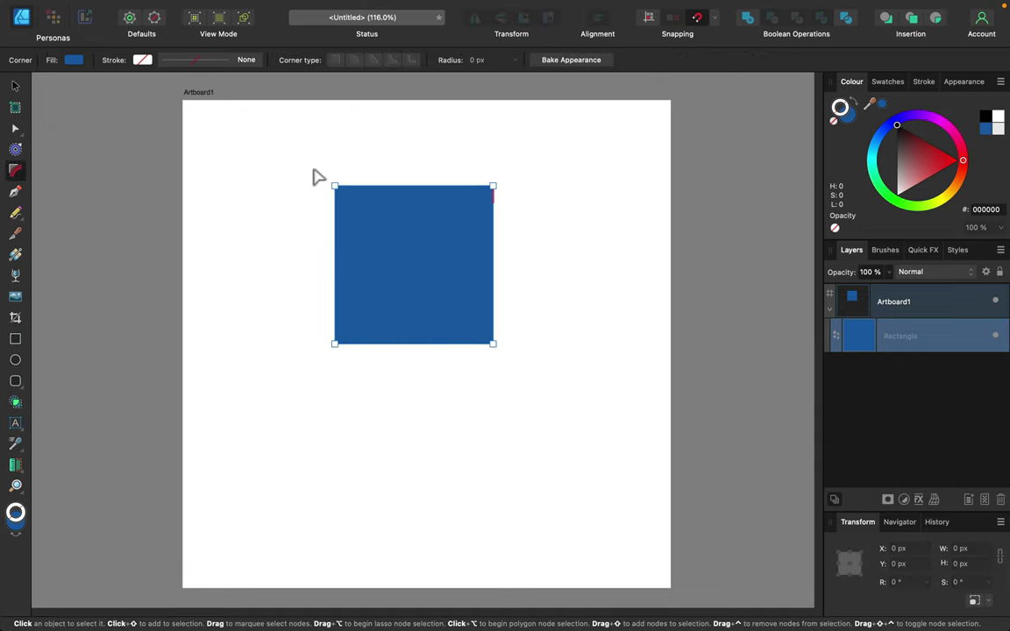
left_click_drag(318, 177, 473, 328)
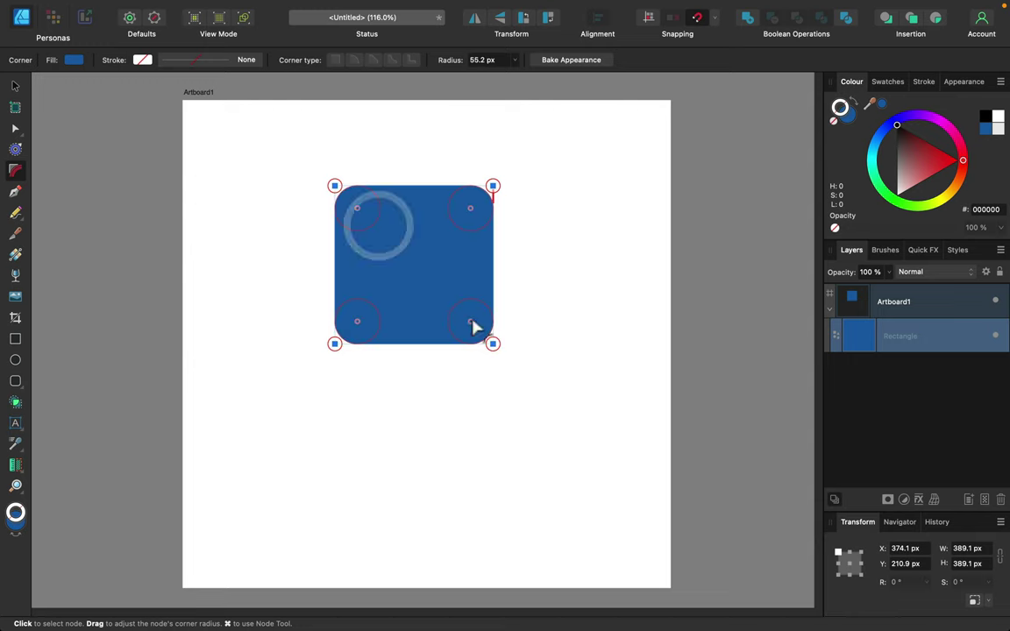
key("super+Return")
left_click_drag(309, 161, 530, 219)
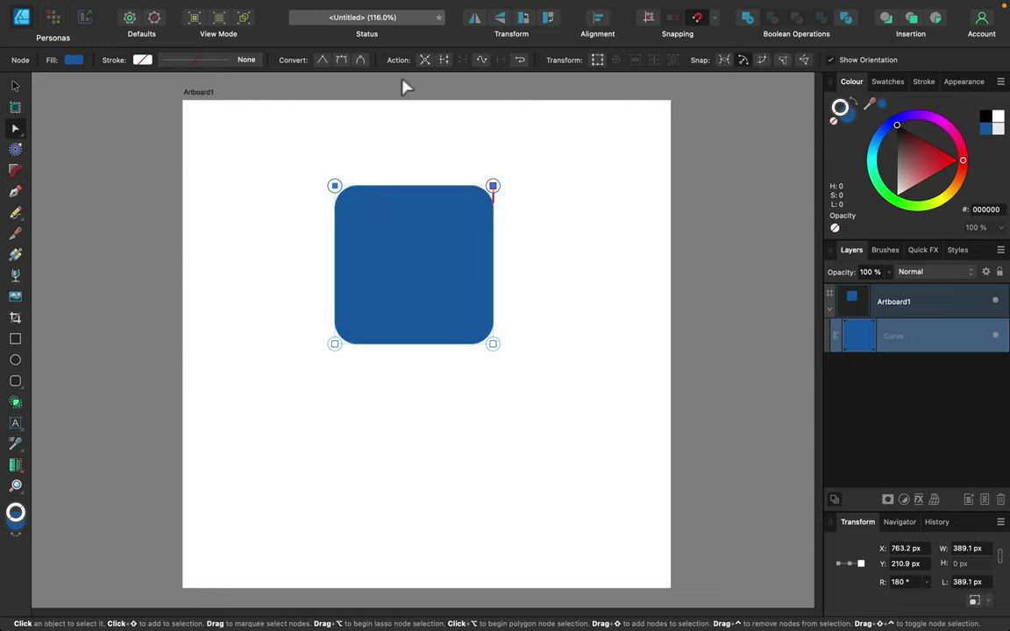
left_click(15, 169)
left_click_drag(292, 162, 559, 198)
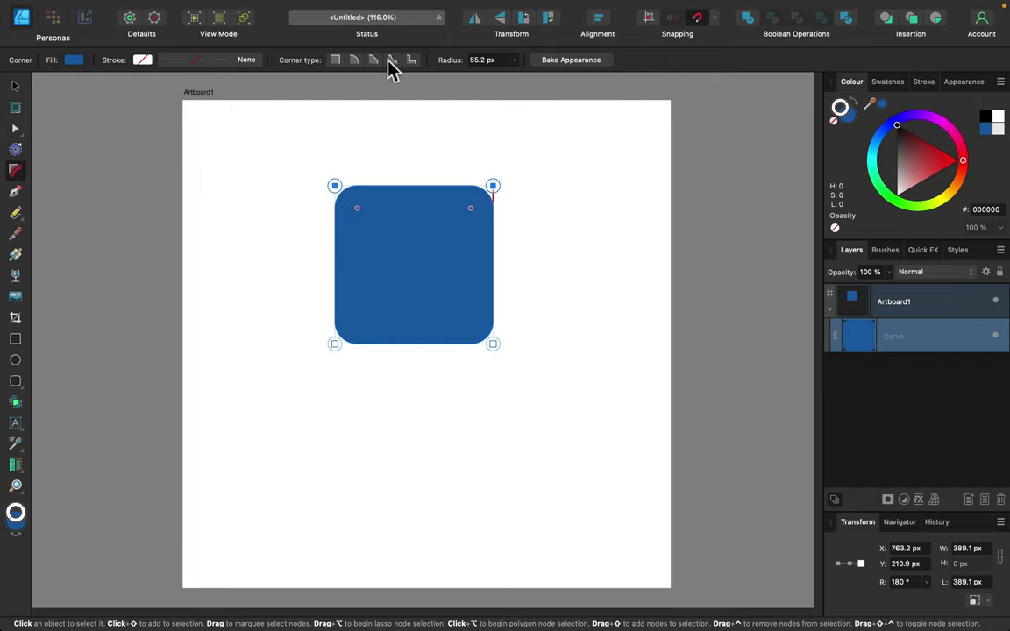
left_click(392, 61)
left_click_drag(336, 185, 362, 232)
Cycle the top corners through rounded, chamfered, concave and stepped styles, ending on concave.
left_click(354, 59)
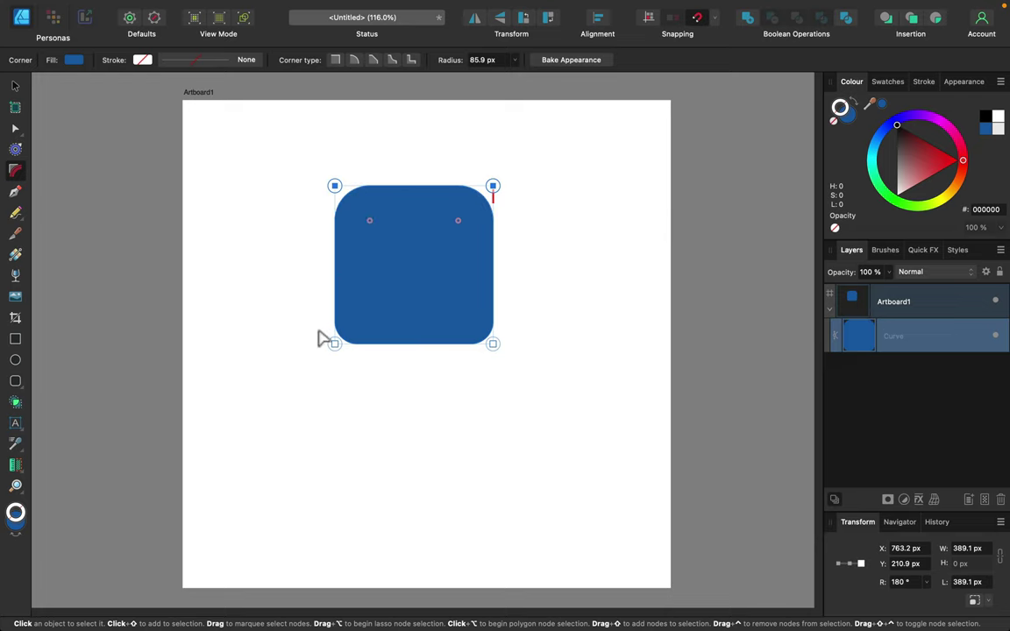
left_click(374, 61)
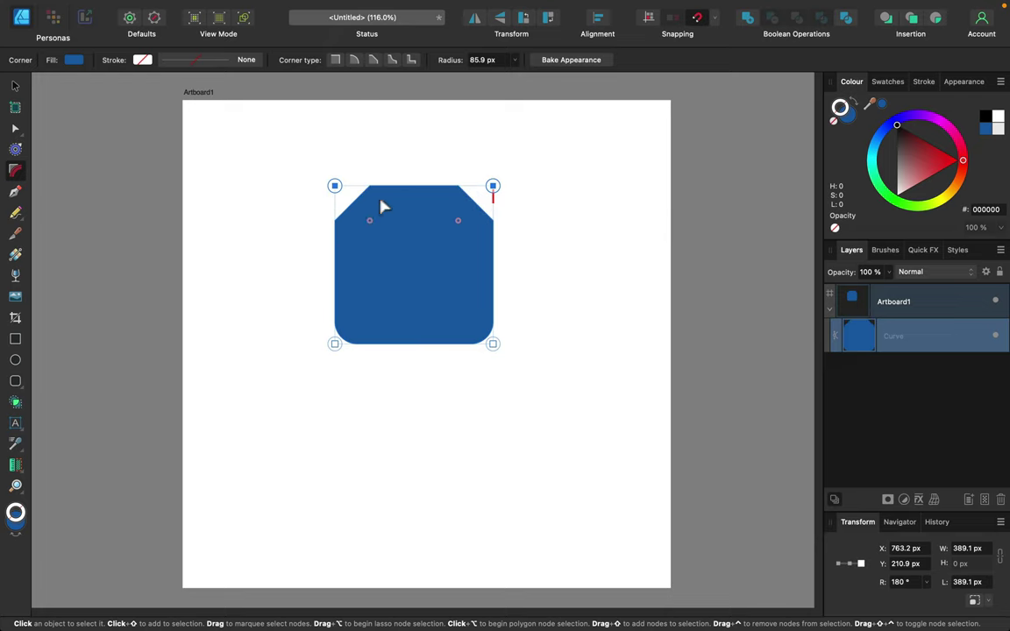
left_click(393, 61)
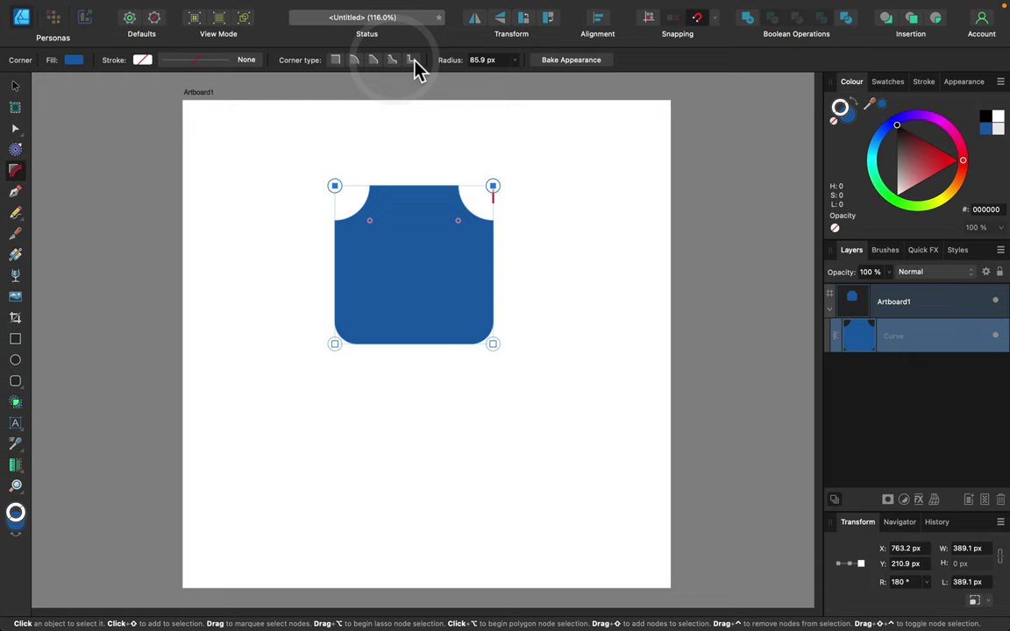
left_click(411, 61)
left_click(392, 61)
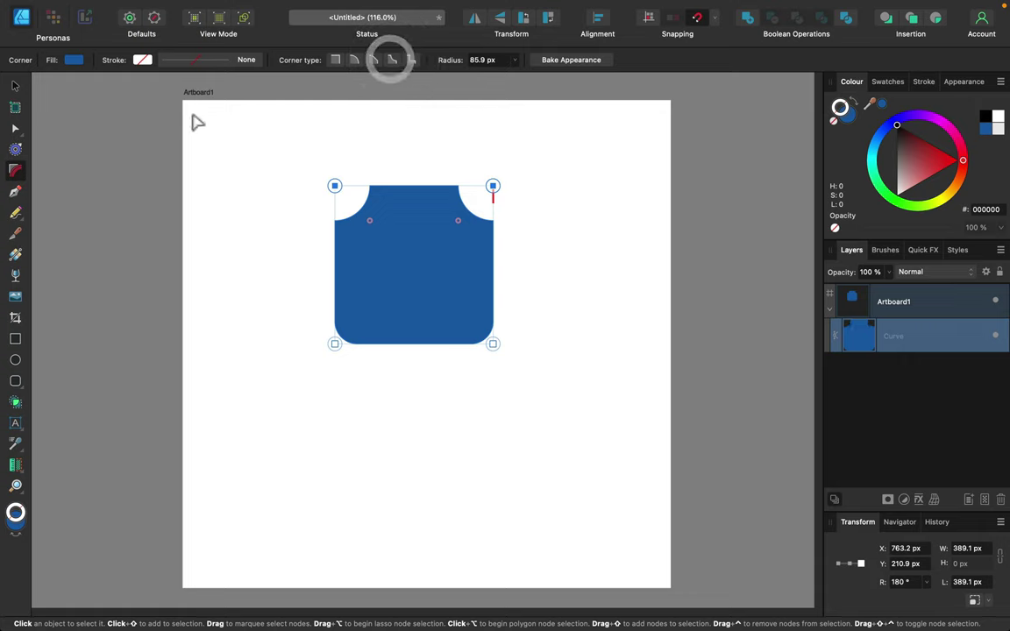
Narrow the shape from its right side and round its bottom corners more strongly.
left_click(14, 86)
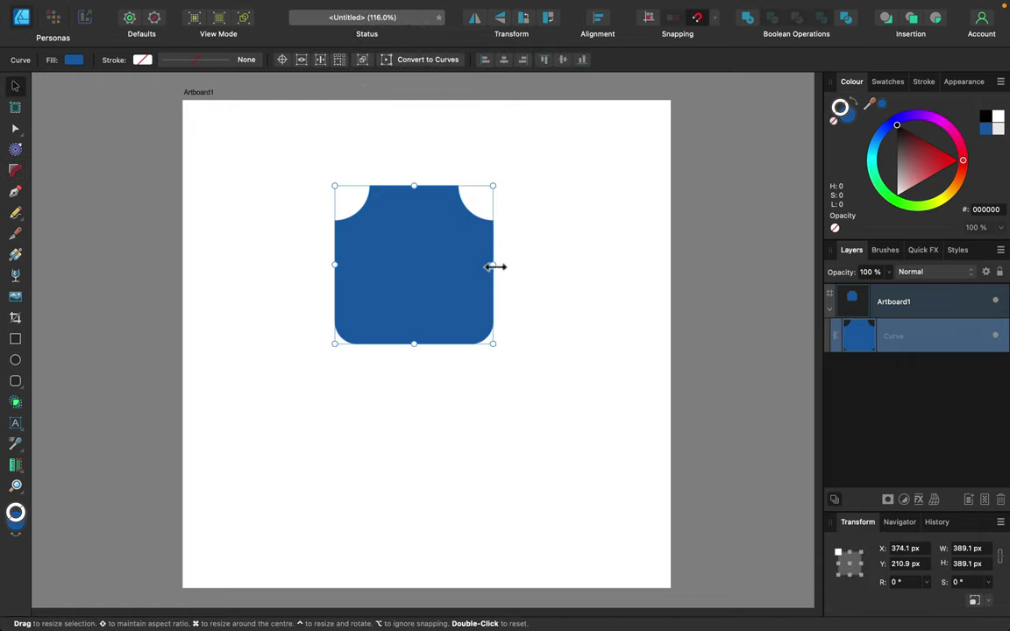
left_click_drag(494, 265, 463, 268)
left_click(15, 170)
left_click_drag(320, 339, 485, 374)
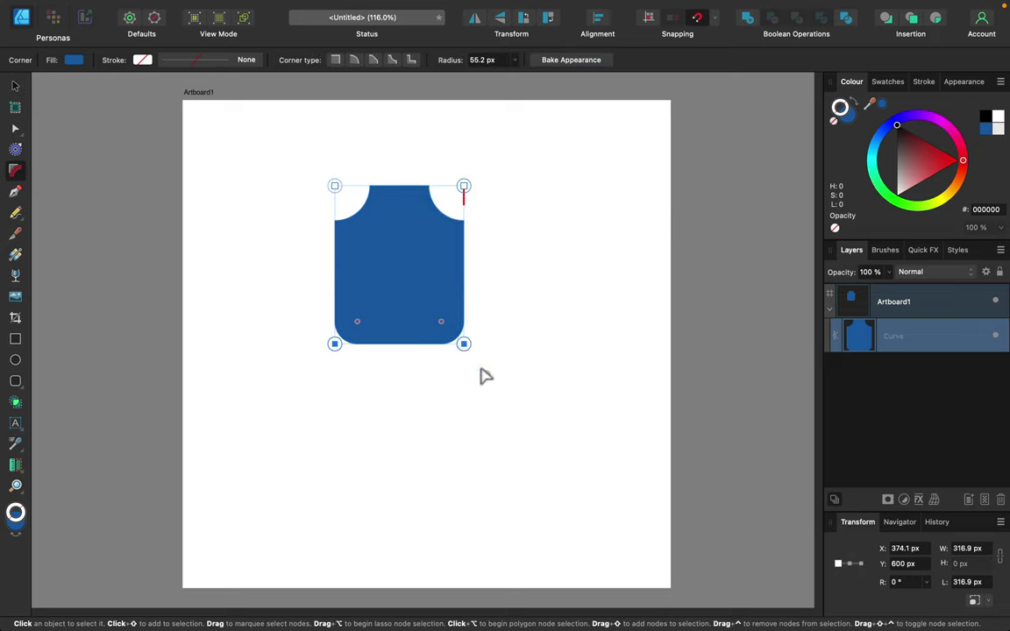
left_click_drag(448, 318, 478, 300)
left_click(15, 86)
left_click(568, 291)
key("Delete")
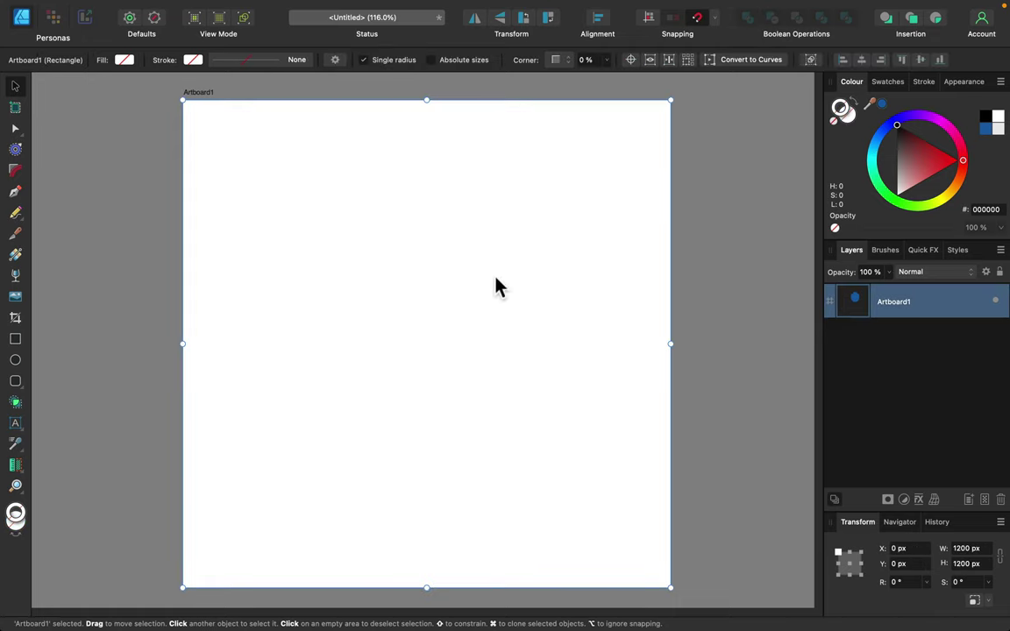
left_click(14, 190)
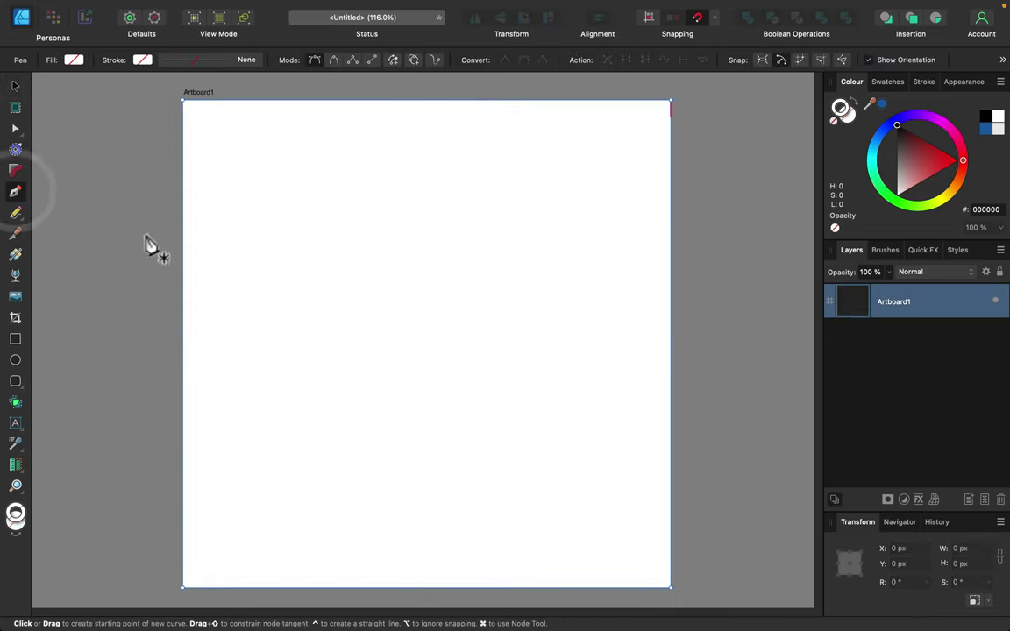
left_click_drag(261, 248, 323, 221)
left_click_drag(461, 215, 528, 234)
left_click_drag(587, 313, 579, 354)
left_click_drag(530, 438, 474, 440)
left_click_drag(374, 419, 327, 415)
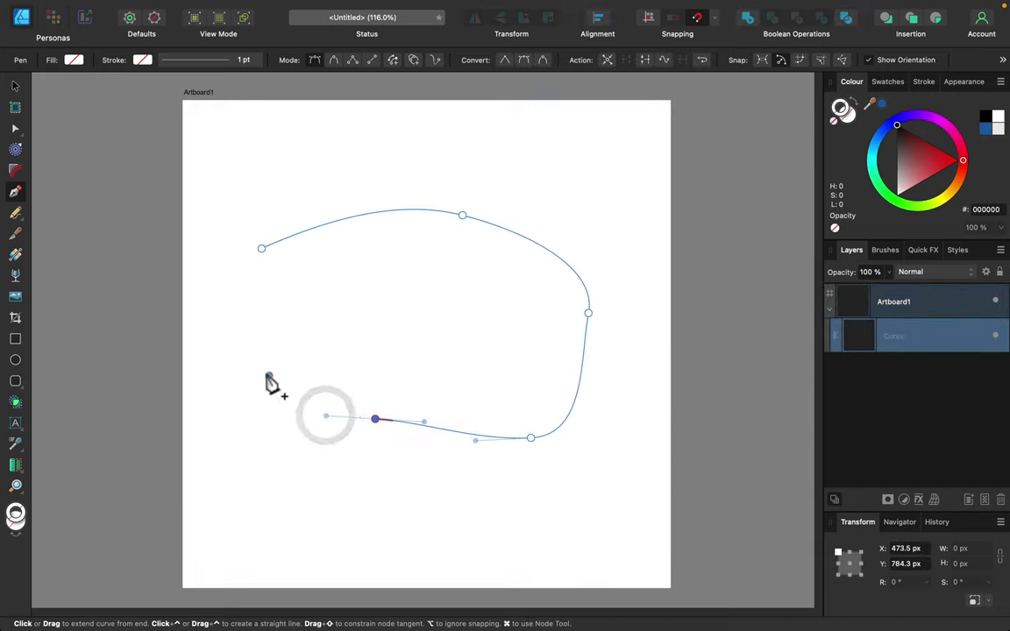
left_click_drag(268, 376, 254, 320)
left_click_drag(262, 252, 293, 203)
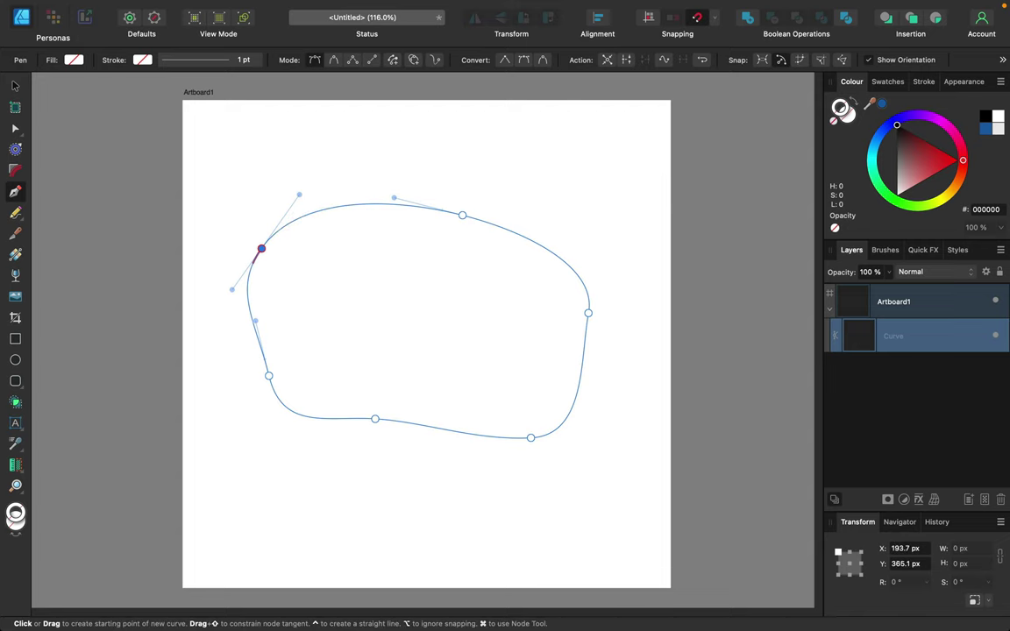
left_click(884, 105)
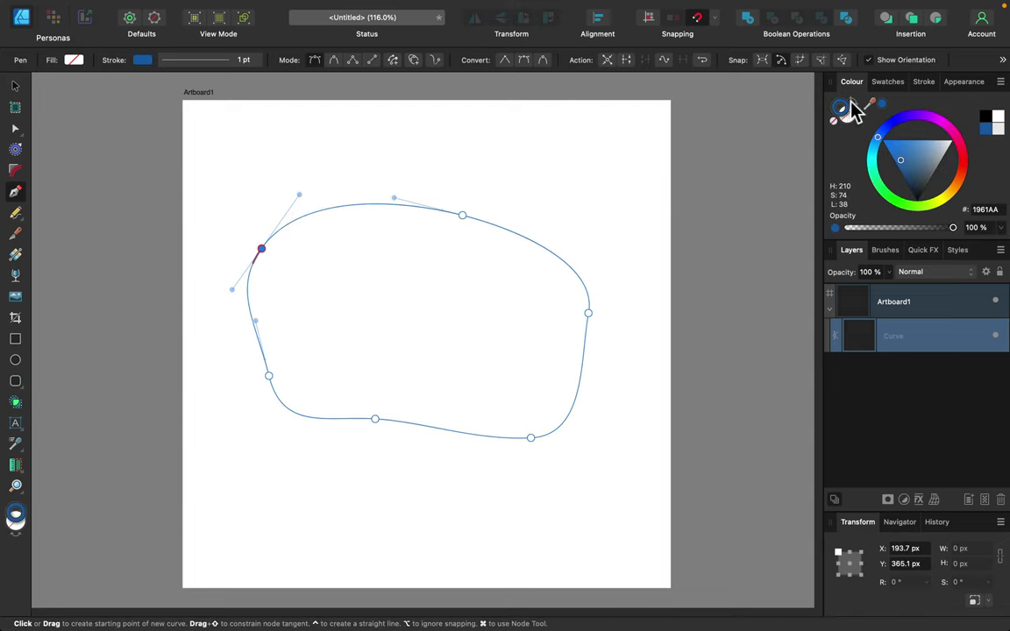
left_click(852, 107)
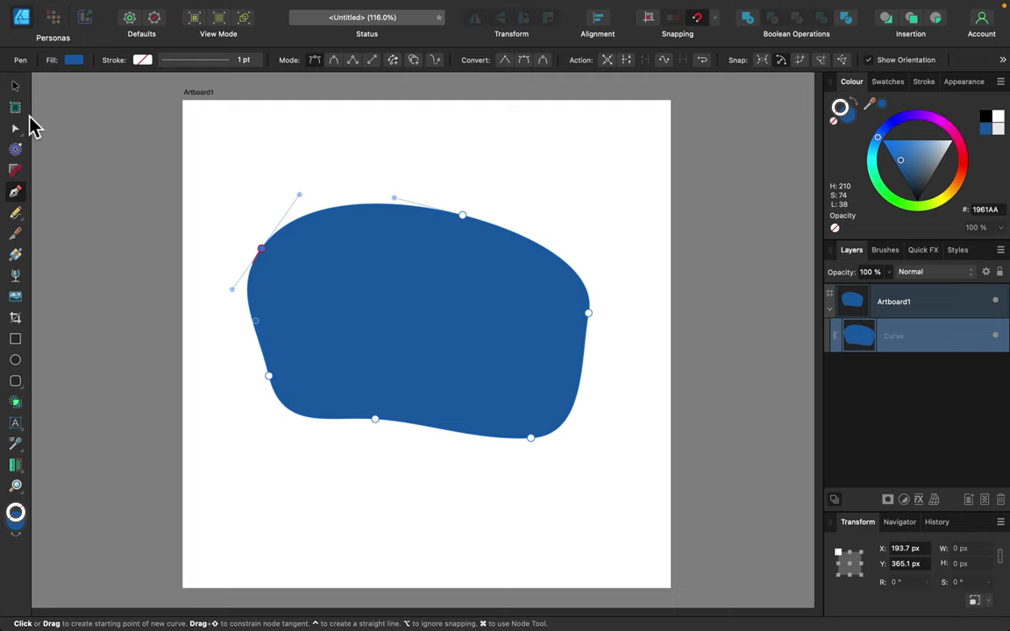
left_click(15, 86)
key("Delete")
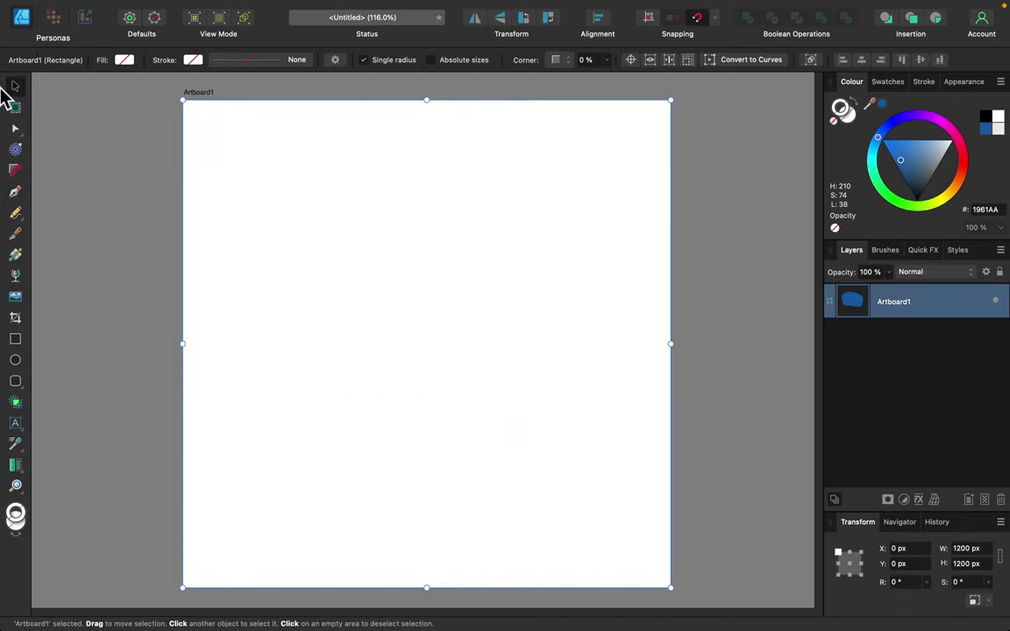
Draw a closed freehand loop with the Pencil Tool, then undo it.
left_click(16, 216)
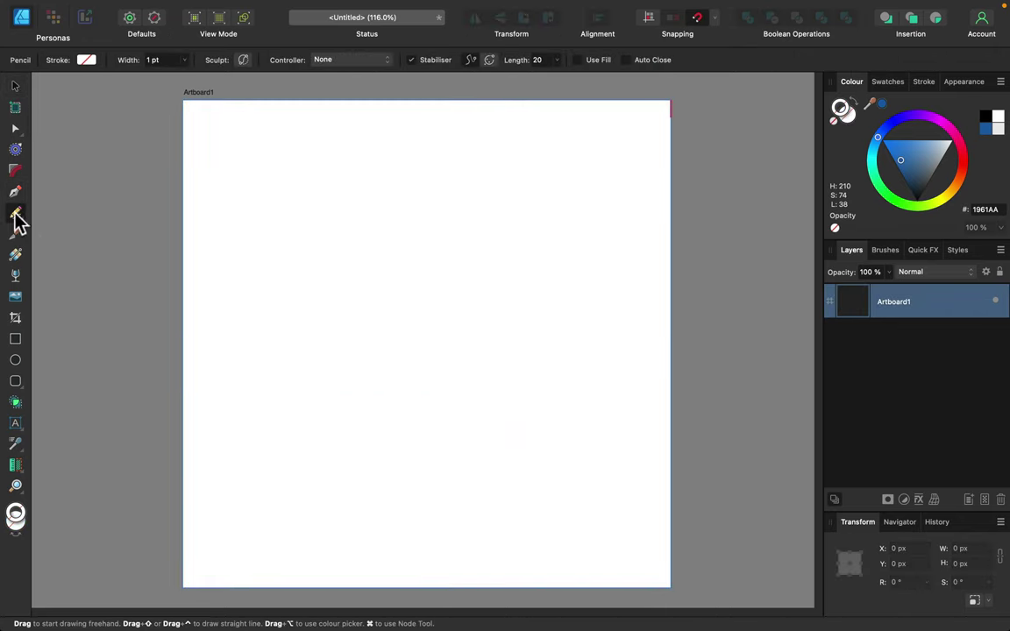
left_click(359, 331)
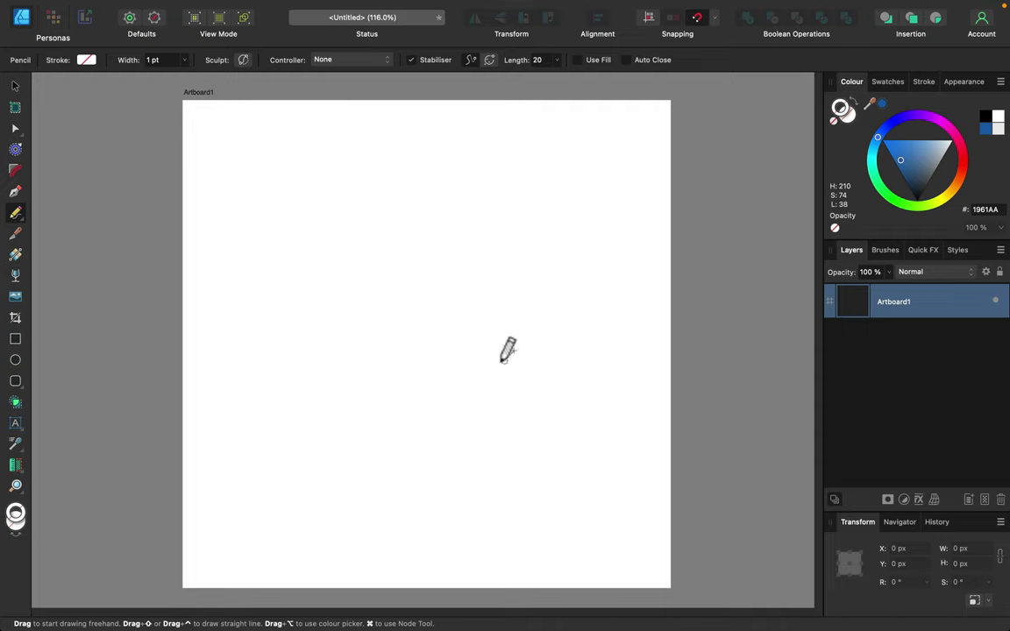
left_click_drag(365, 351, 346, 331)
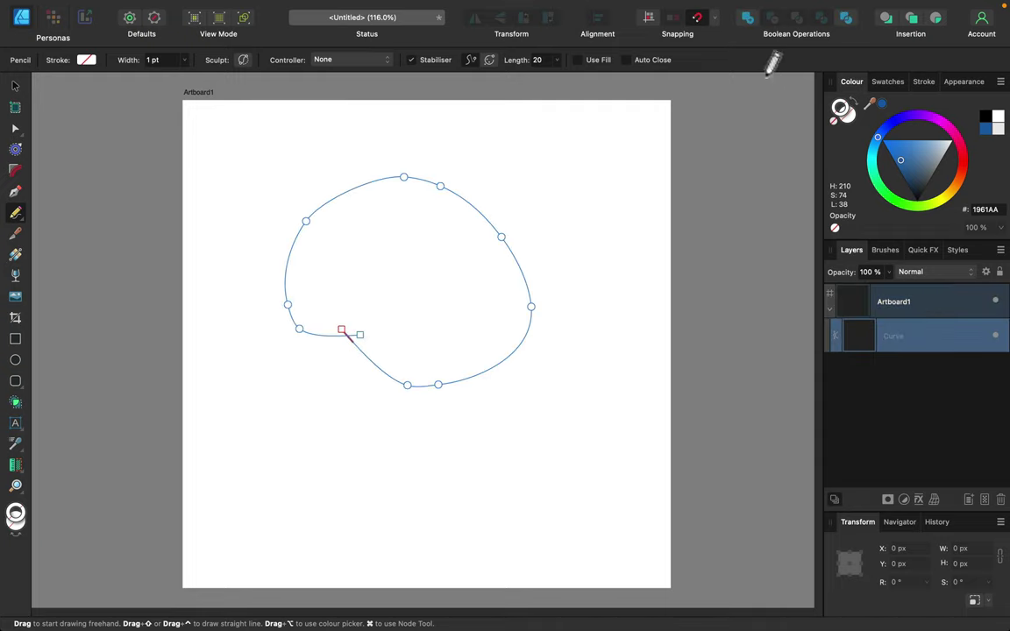
key("super+z")
Select the artboard with the Move Tool and undo again so the artboard is empty.
key("super+z")
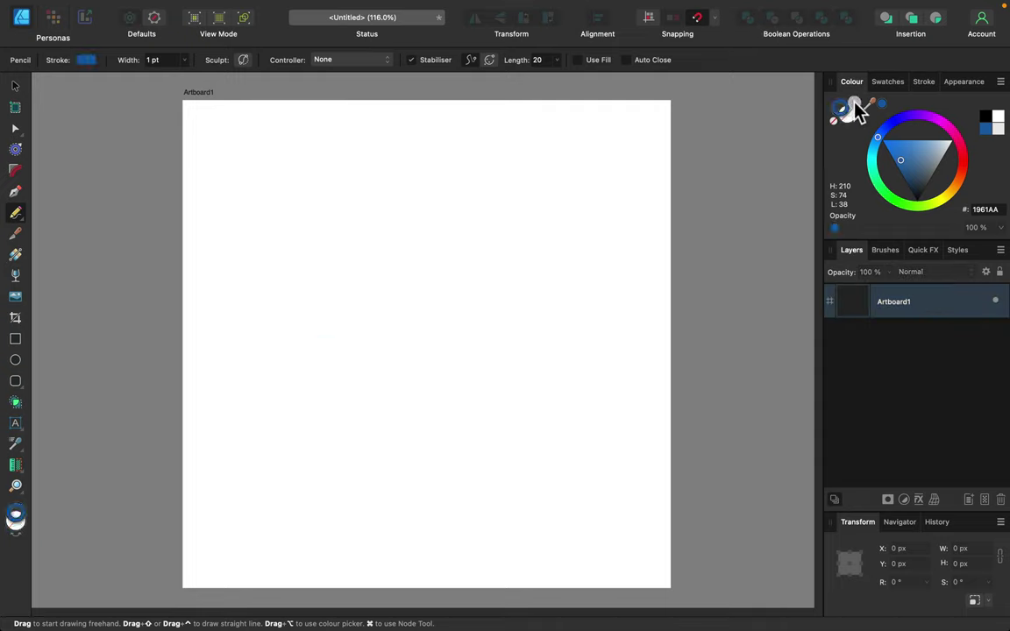
left_click(15, 85)
left_click_drag(250, 180, 523, 422)
key("super+z")
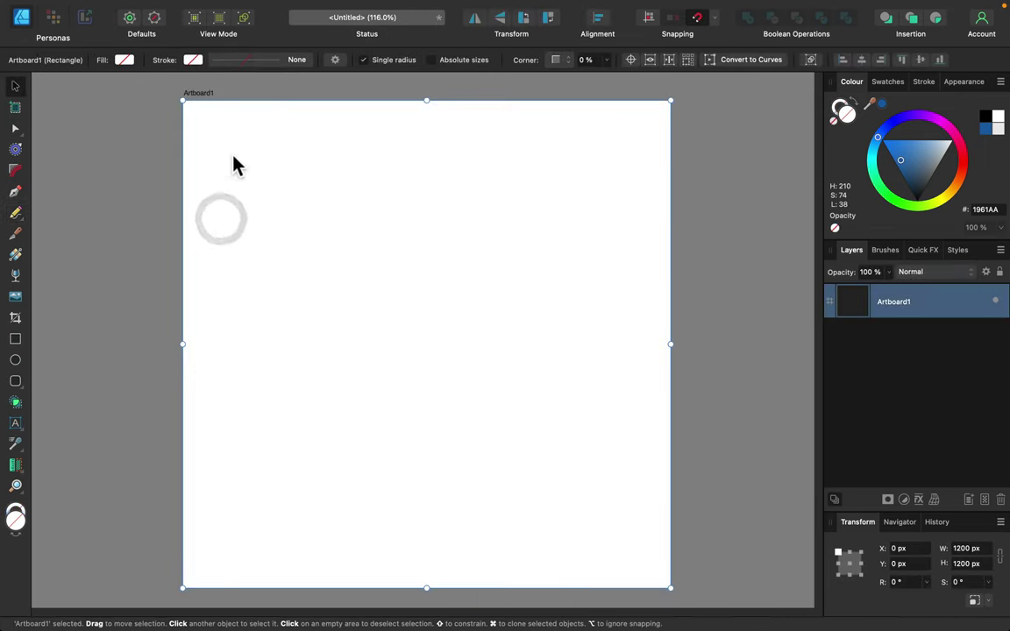
left_click(234, 151)
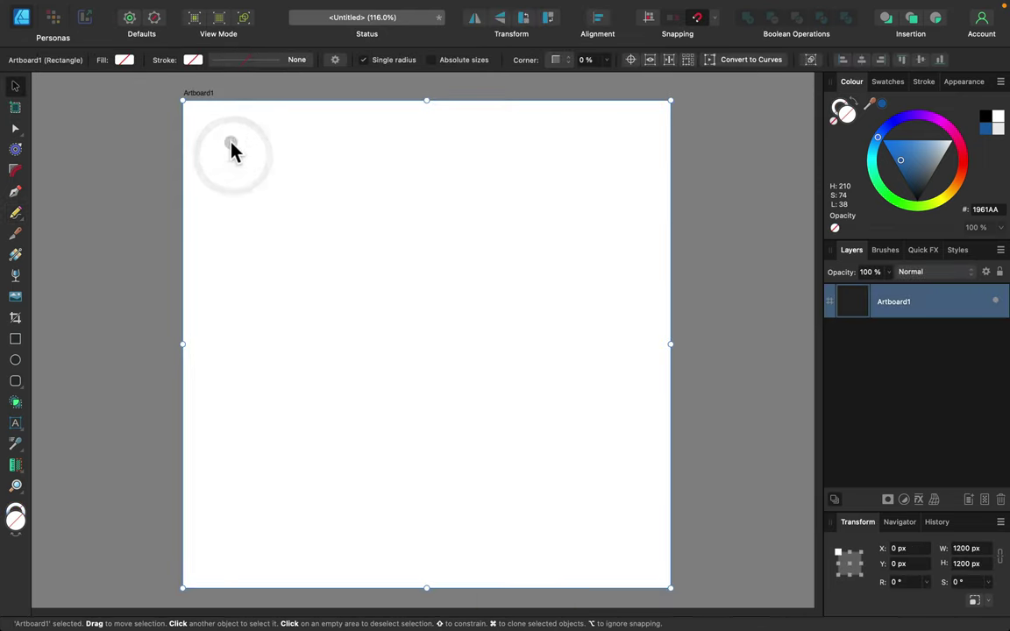
left_click(15, 214)
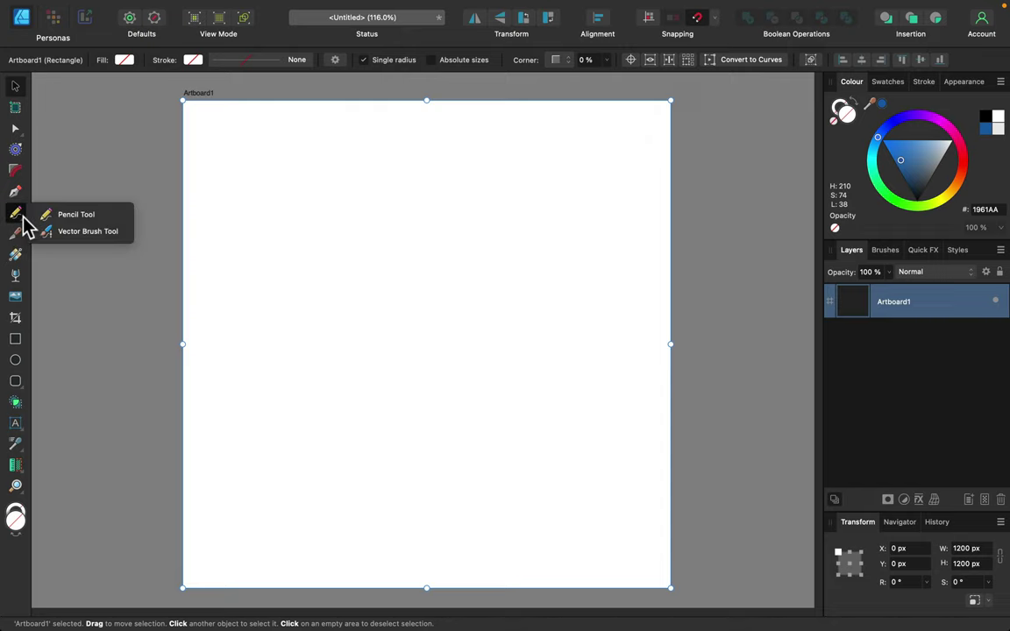
Paint a 48.9 px wide blue curving vector-brush stroke across the artboard and select it.
left_click(95, 231)
left_click(320, 198)
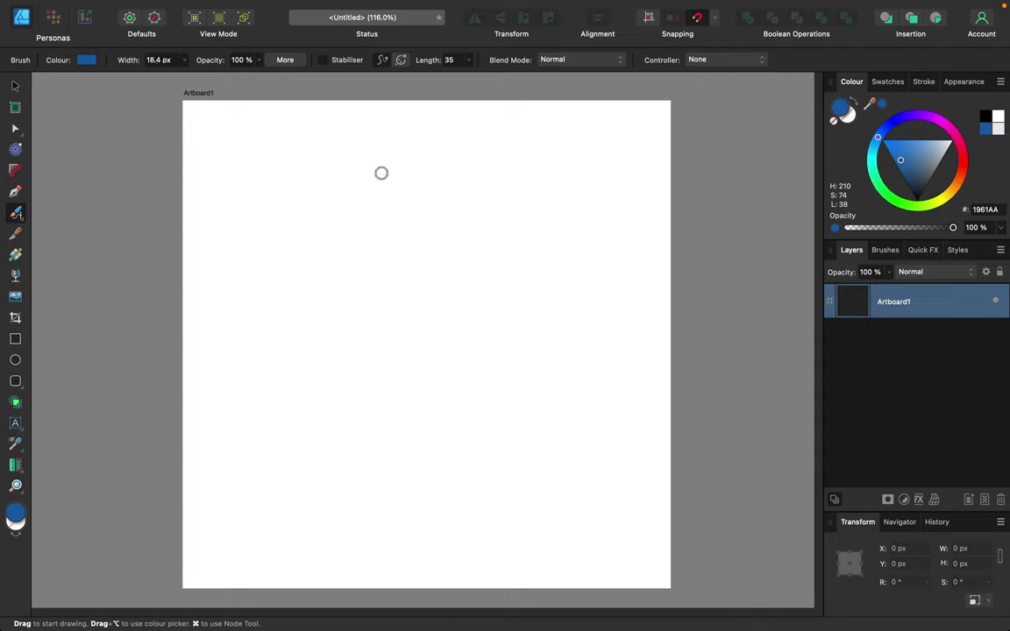
key("bracketright")
key("bracketright")
mouse_move(394, 168)
left_mouse_down()
mouse_move(358, 170)
mouse_move(315, 194)
mouse_move(317, 264)
mouse_move(426, 293)
mouse_move(507, 364)
mouse_move(494, 423)
mouse_move(426, 427)
mouse_move(384, 373)
mouse_move(380, 342)
left_mouse_up()
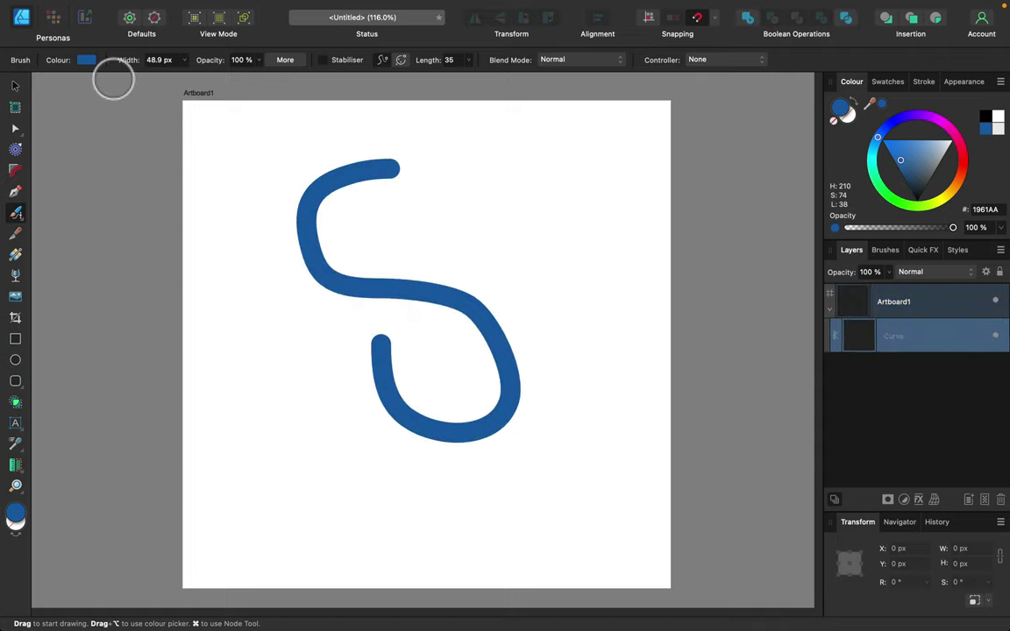
left_click(15, 85)
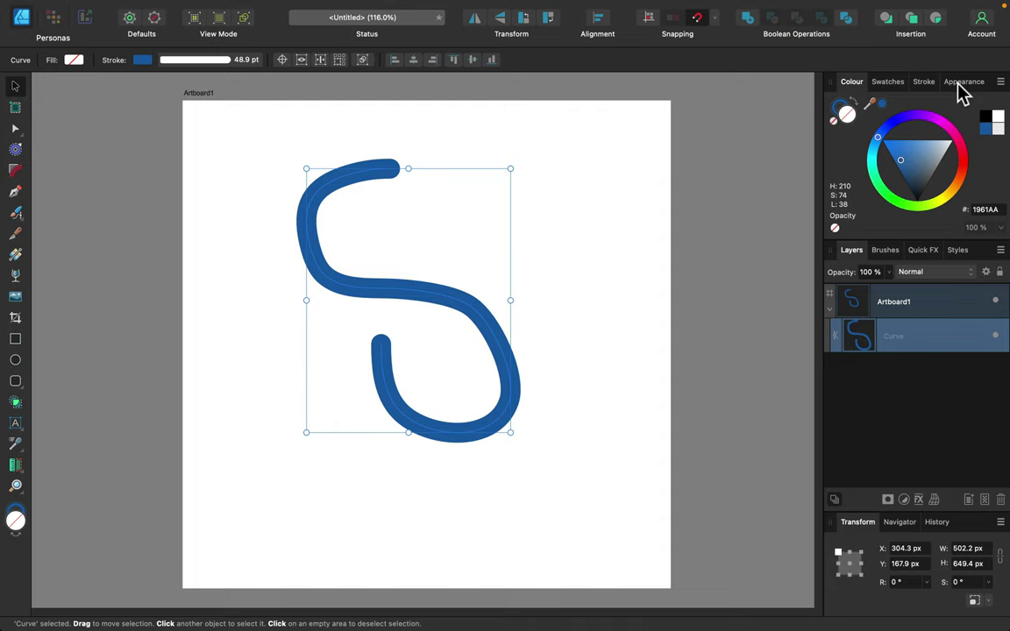
left_click(1002, 82)
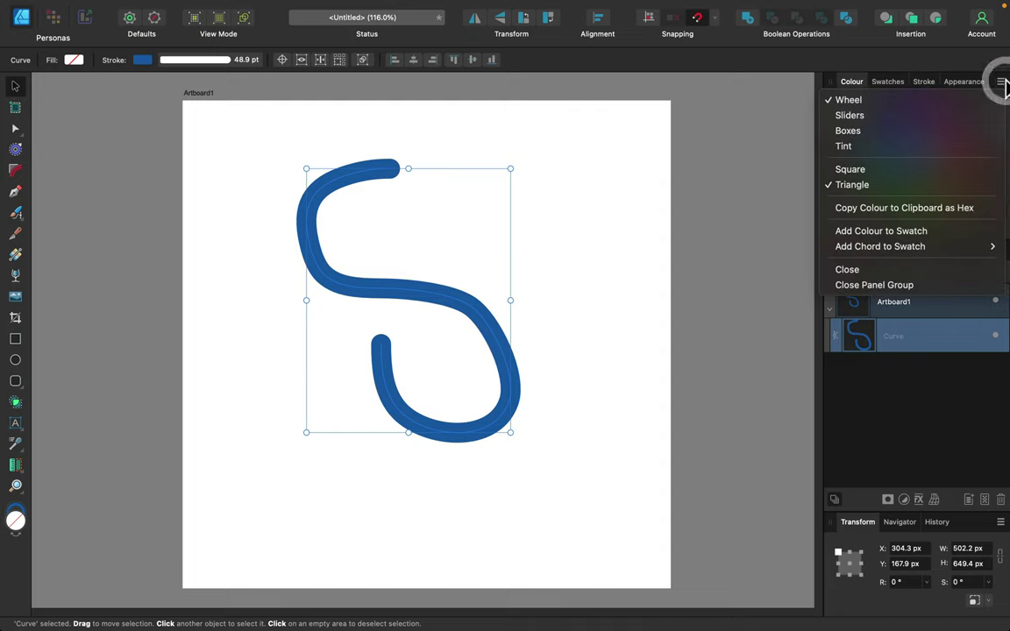
left_click(967, 76)
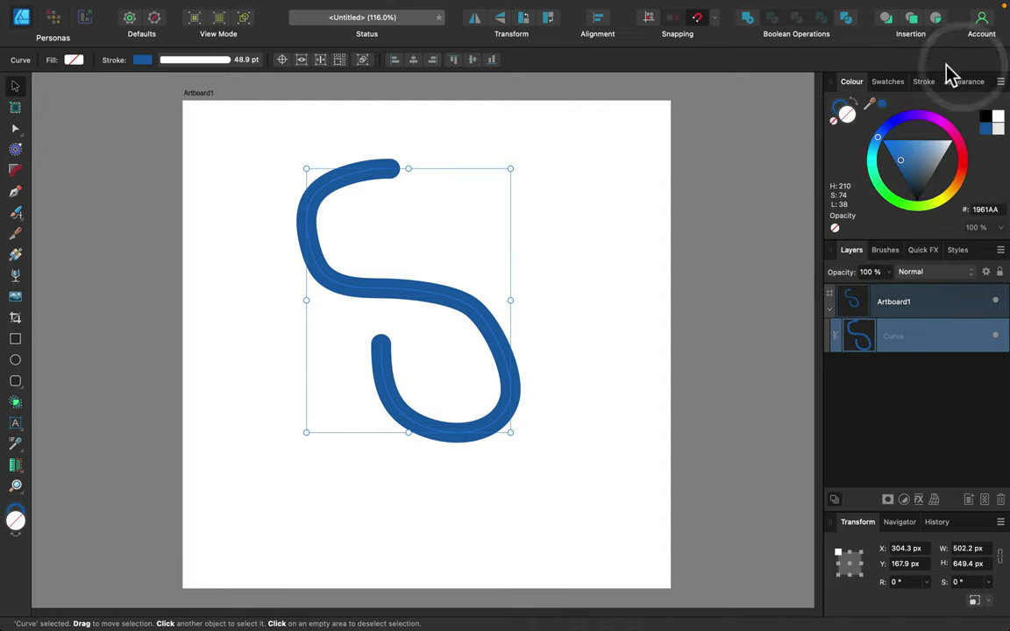
Apply the first Oils brush to the stroke and pull its end down-left into an S.
left_click(884, 252)
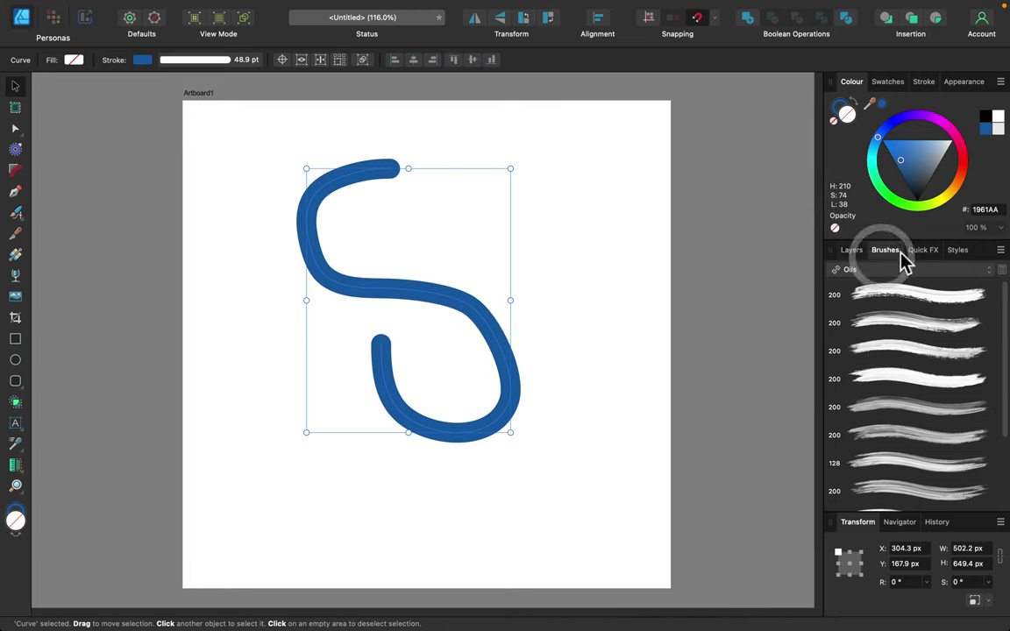
left_click(911, 298)
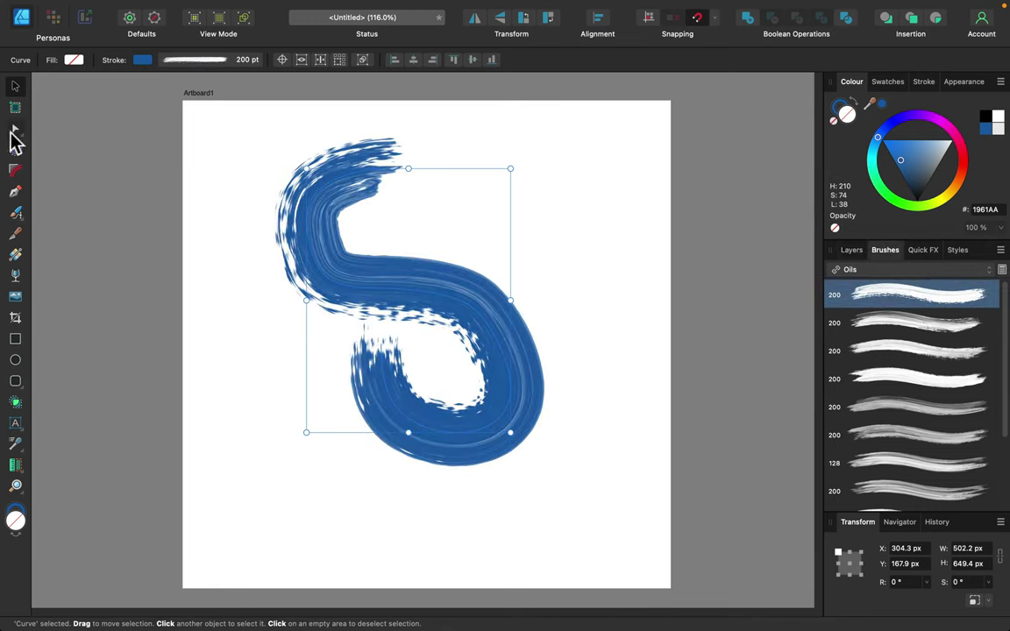
left_click(14, 130)
mouse_move(382, 347)
left_mouse_down()
mouse_move(322, 407)
mouse_move(327, 462)
mouse_move(277, 475)
mouse_move(278, 496)
mouse_move(287, 377)
mouse_move(218, 295)
left_mouse_up()
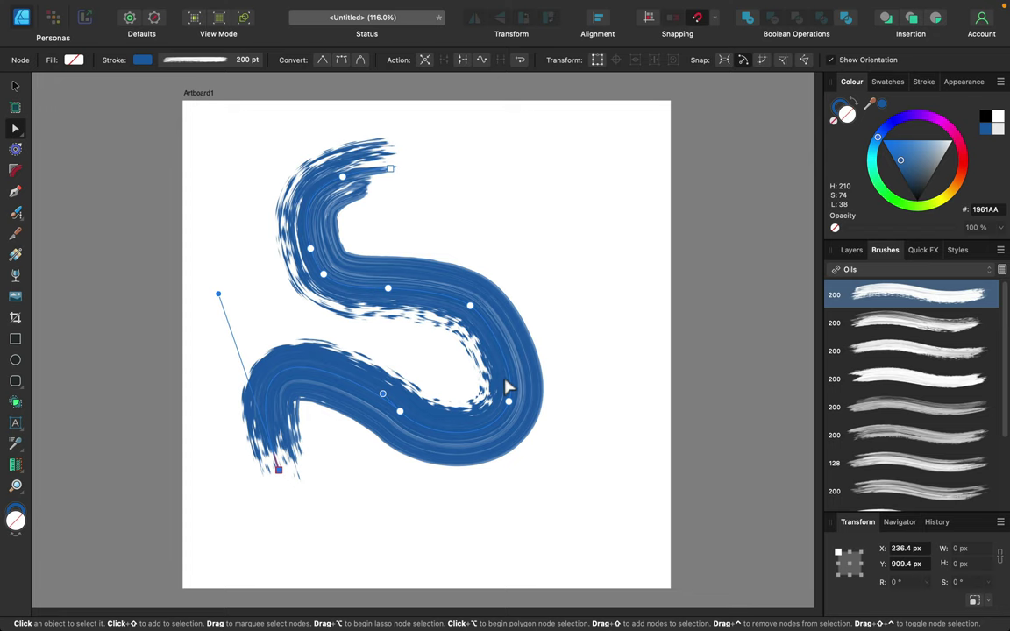
Try several Oils brushes on the stroke, ending with the second 64 pt Oils brush.
scroll(496, 363, "up", 10)
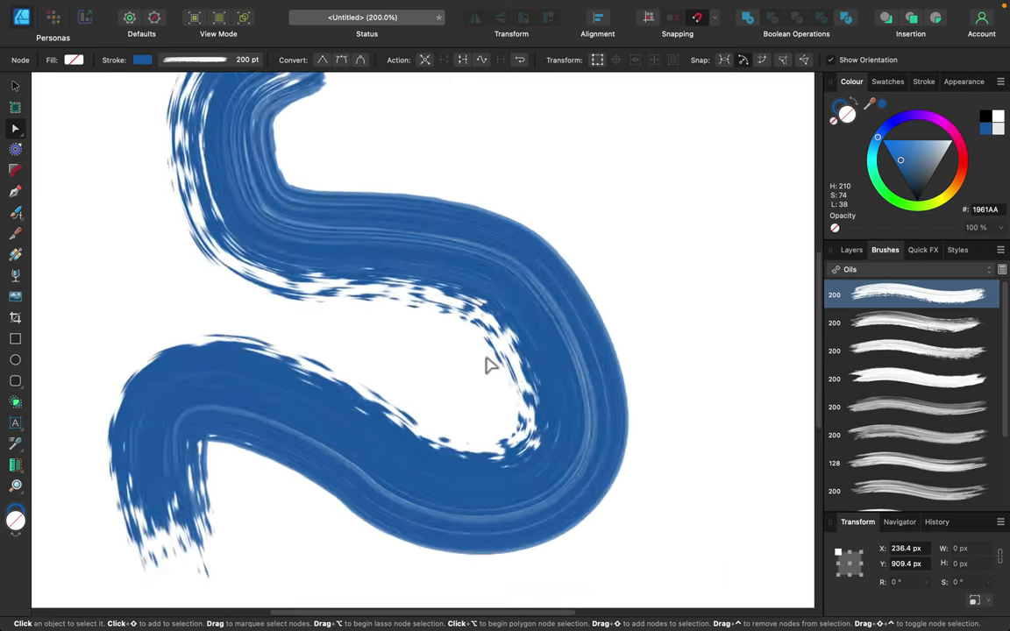
scroll(478, 374, "up", 3)
scroll(593, 309, "up", 3)
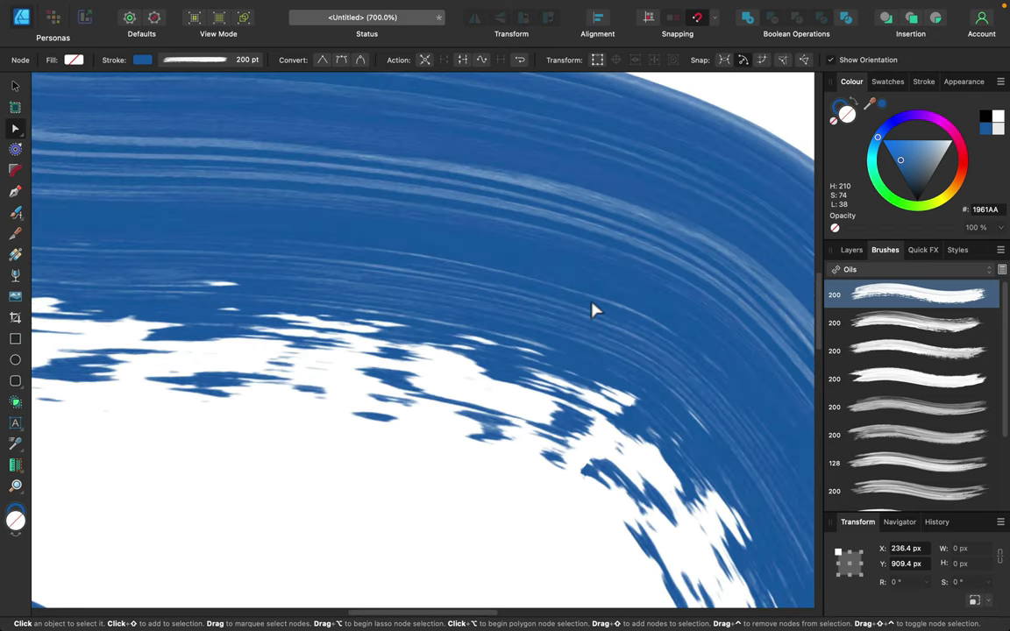
scroll(698, 393, "down", 1)
scroll(699, 392, "down", 5)
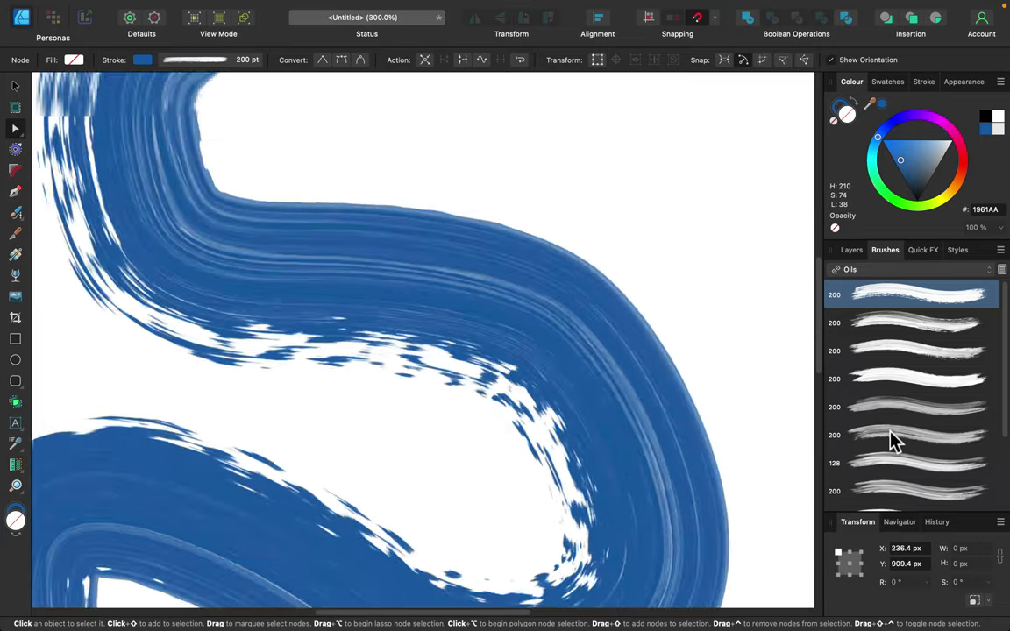
left_click(898, 408)
left_click(909, 439)
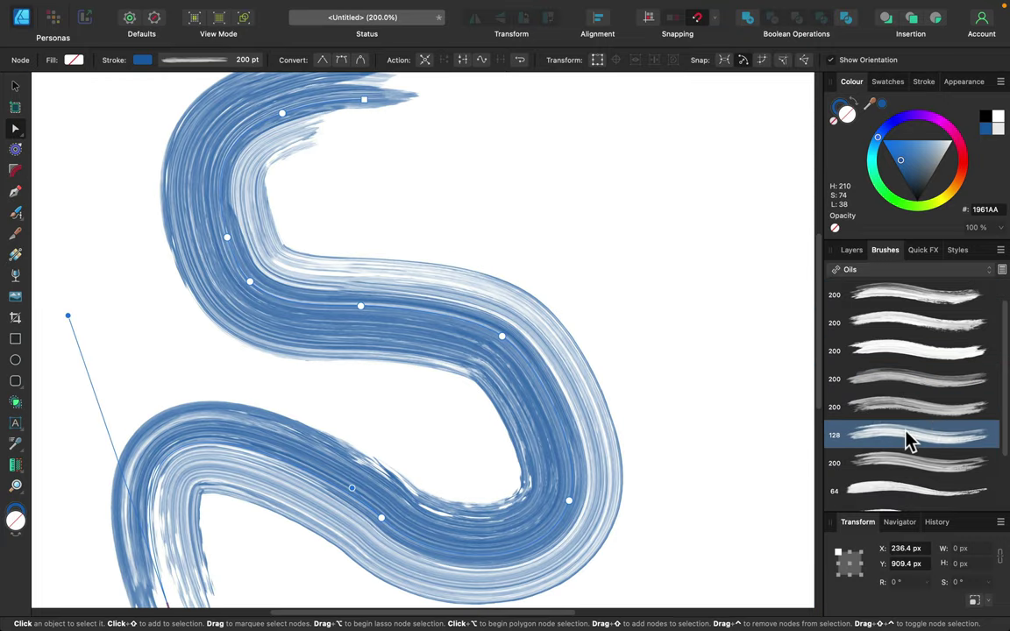
scroll(902, 447, "down", 2)
left_click(902, 462)
key("super+minus")
key("super+minus")
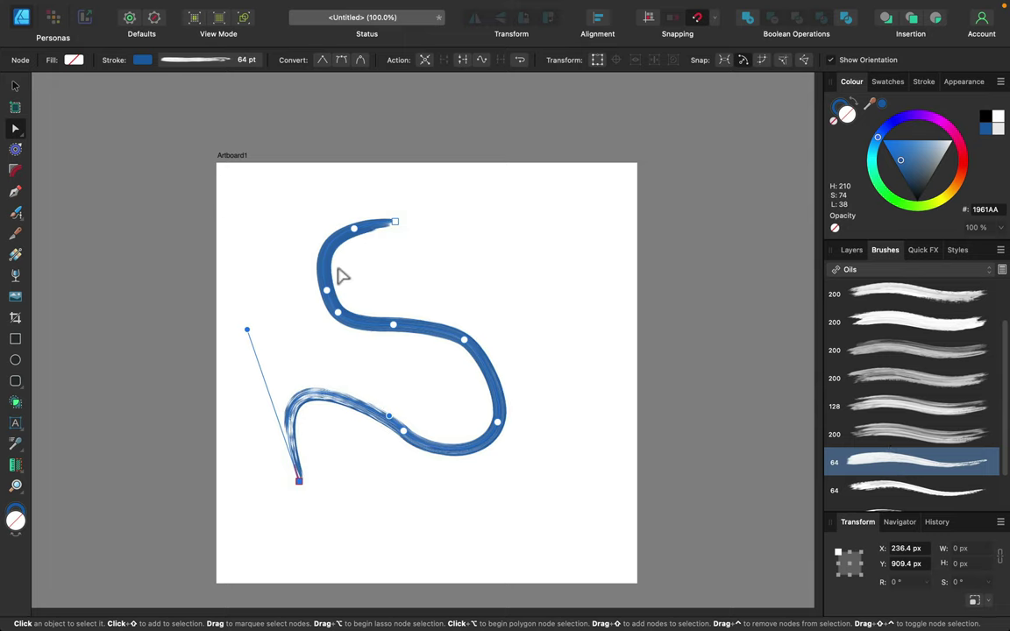
left_click(958, 492)
Select the brush stroke and delete it.
scroll(969, 374, "down", 2)
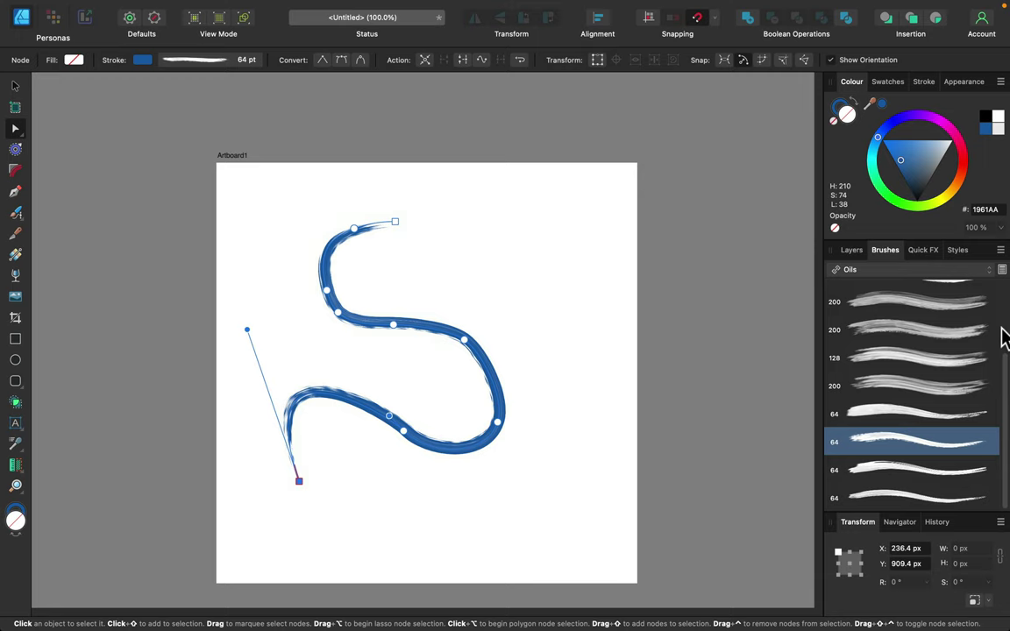
left_click(15, 85)
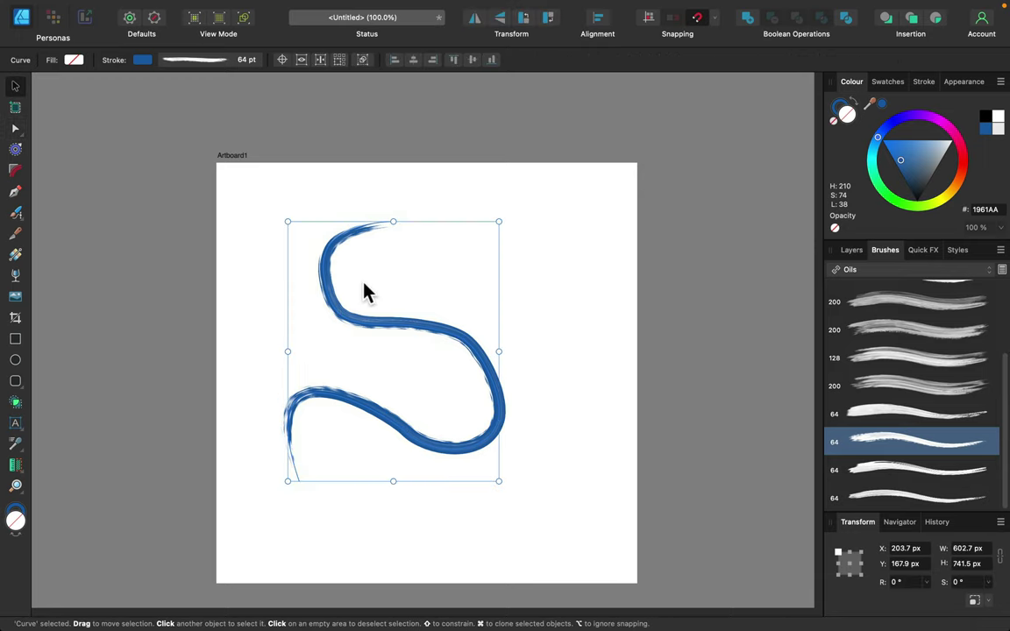
key("Delete")
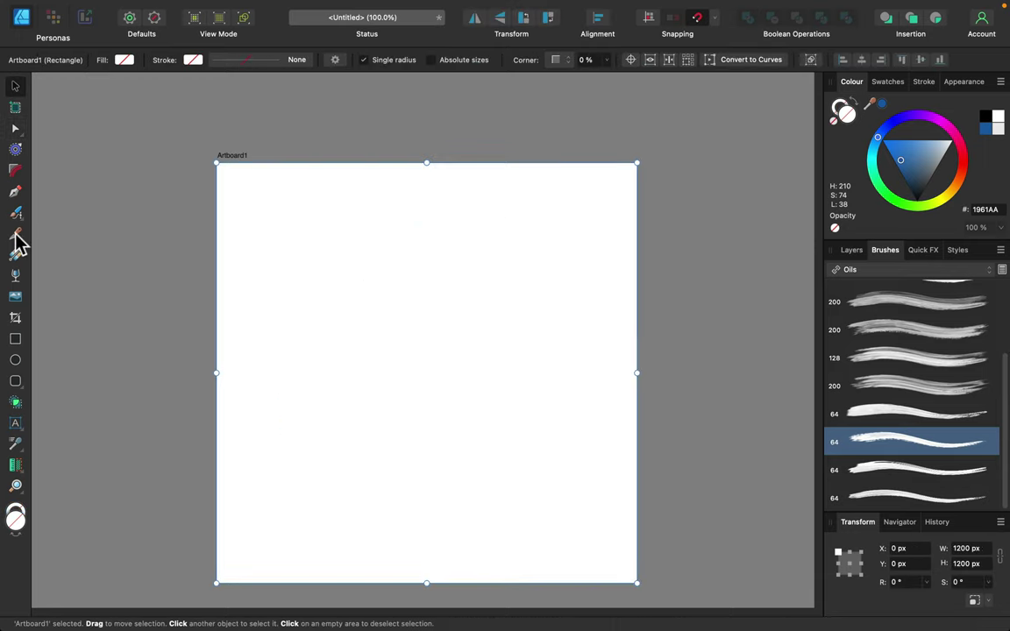
Draw a solid blue circle and slice it in two along a wavy knife line.
left_click(15, 359)
left_click_drag(330, 253, 507, 453)
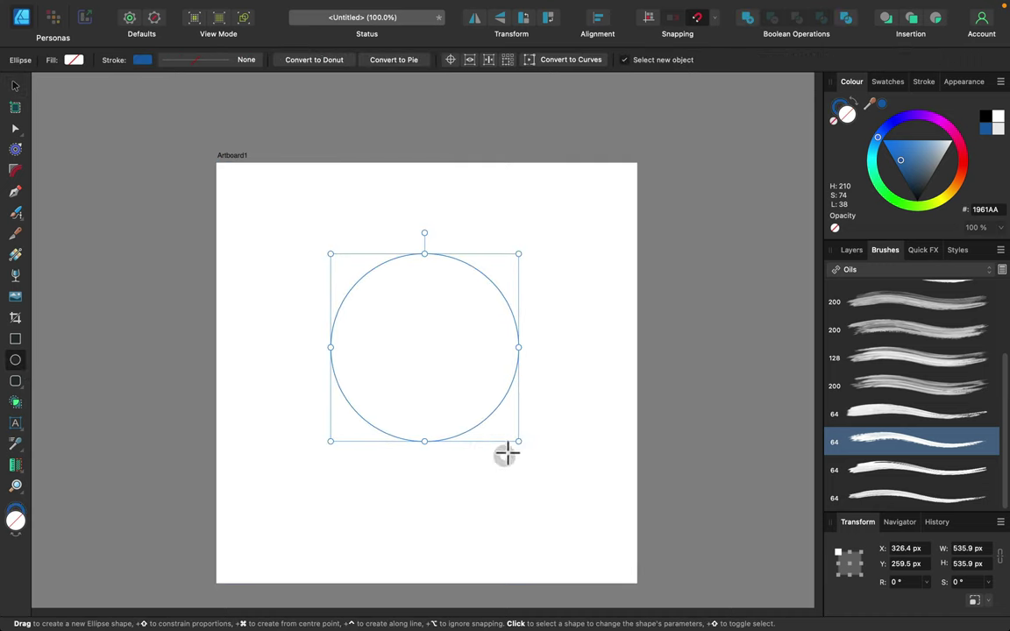
left_click(851, 100)
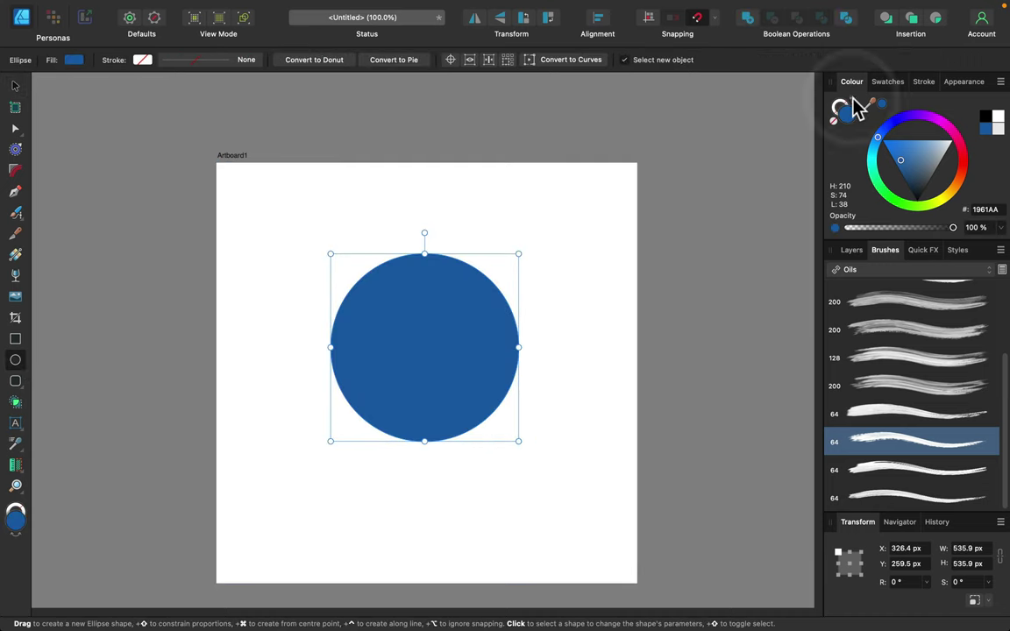
left_click(18, 233)
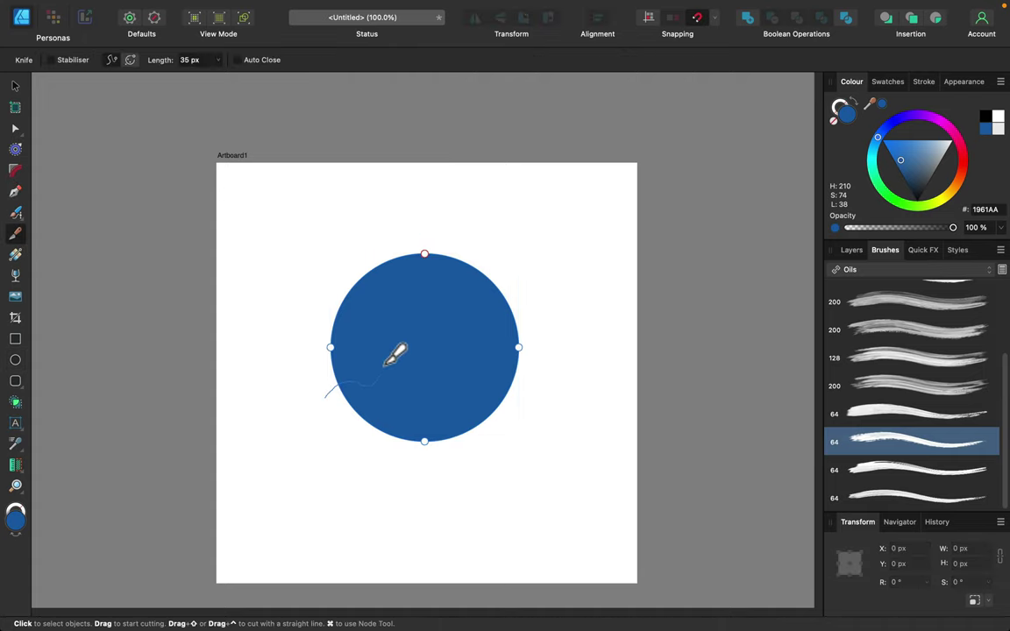
left_click_drag(497, 298, 541, 255)
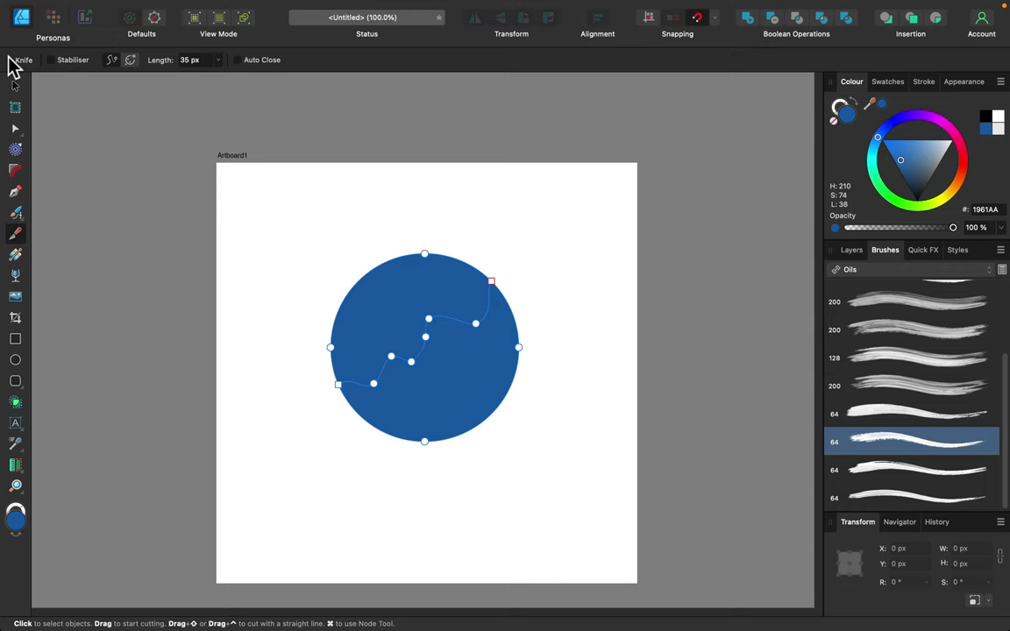
Move the top piece up-left and the bottom piece down-right, then deselect.
left_click(15, 85)
double_click(429, 287)
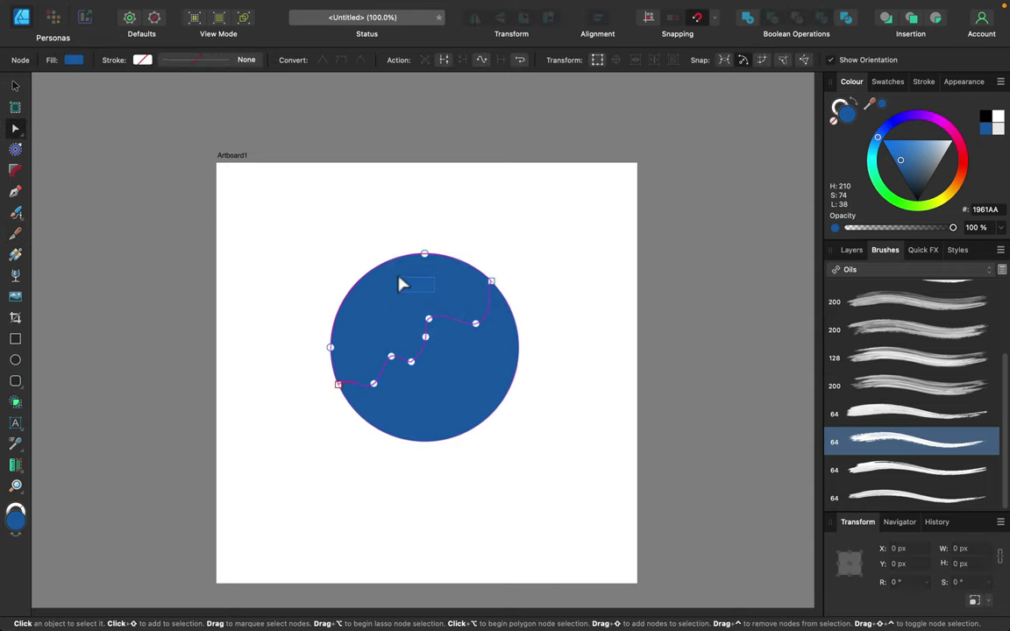
left_click(397, 276)
left_click(14, 86)
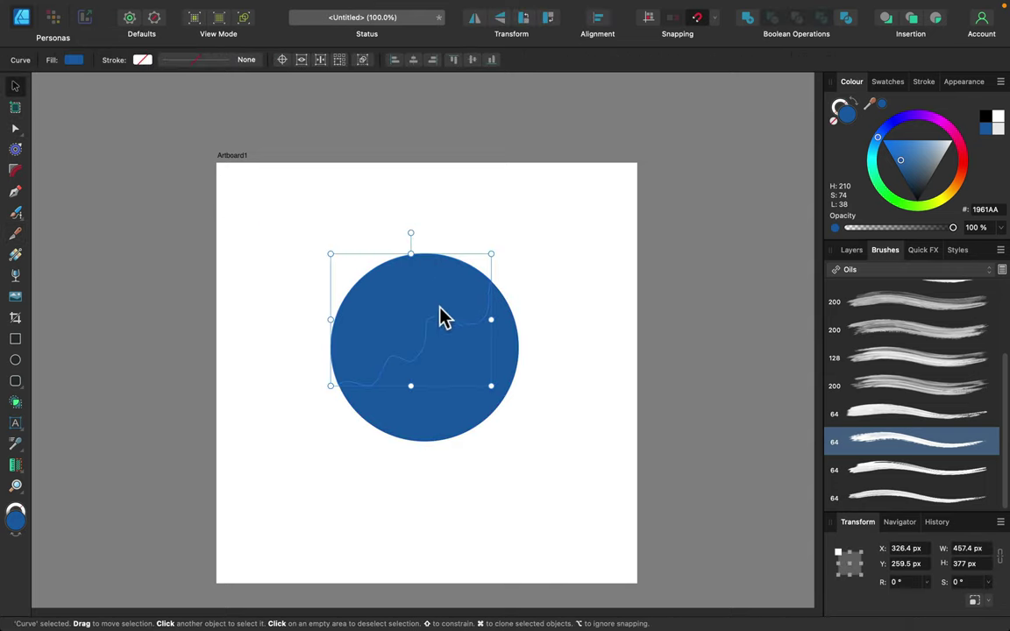
left_click_drag(438, 304, 366, 281)
left_click_drag(474, 372, 496, 402)
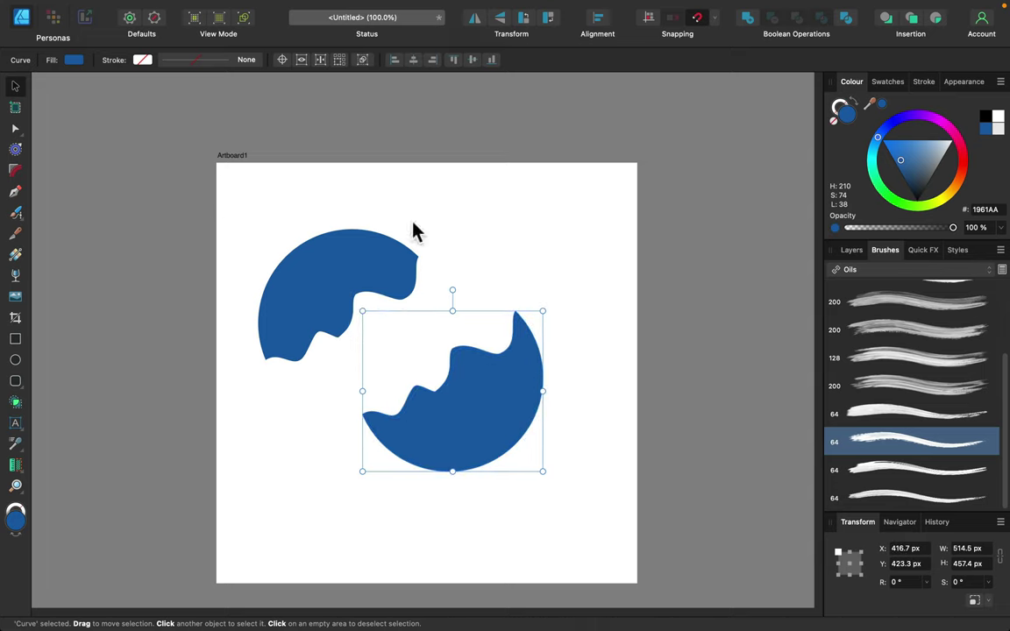
left_click(438, 232)
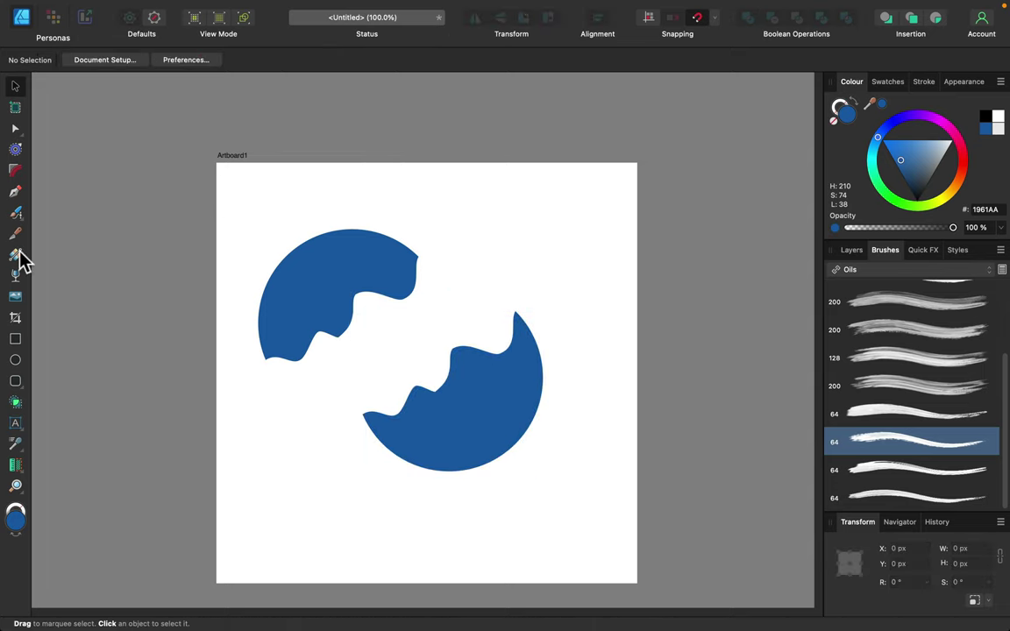
Fill the top circle piece with a radial gradient from mid blue to dark navy 003469, adjusting its handles.
left_click(338, 291)
left_click(15, 253)
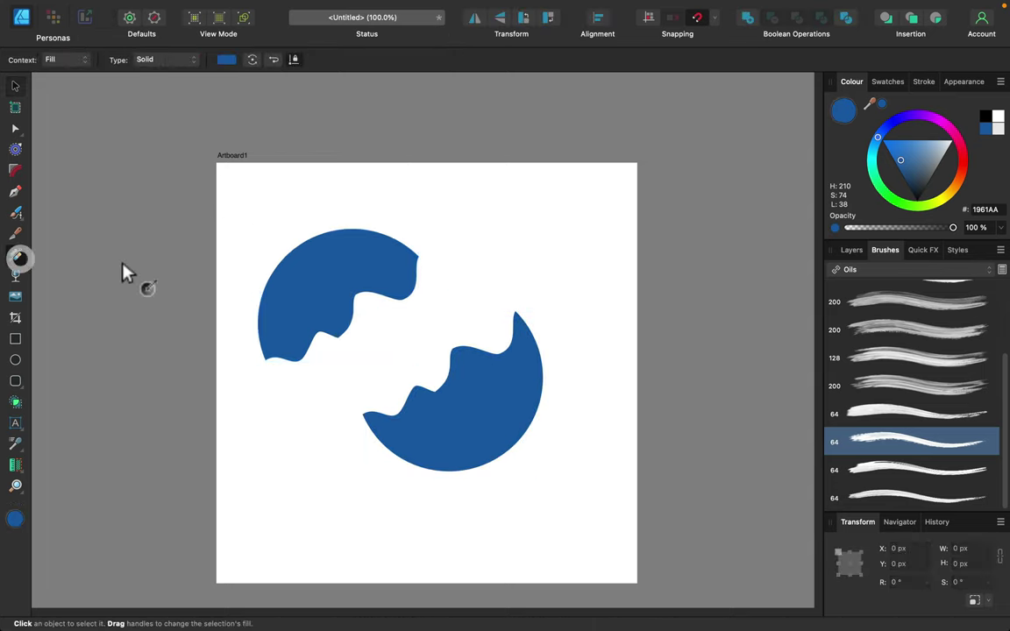
left_click_drag(408, 248, 298, 307)
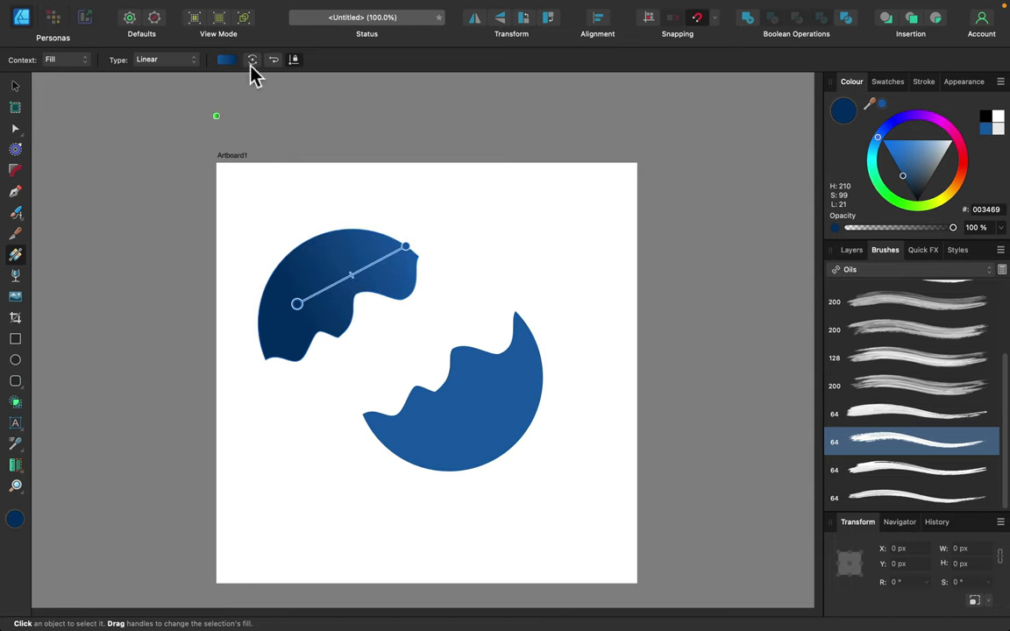
left_click(181, 61)
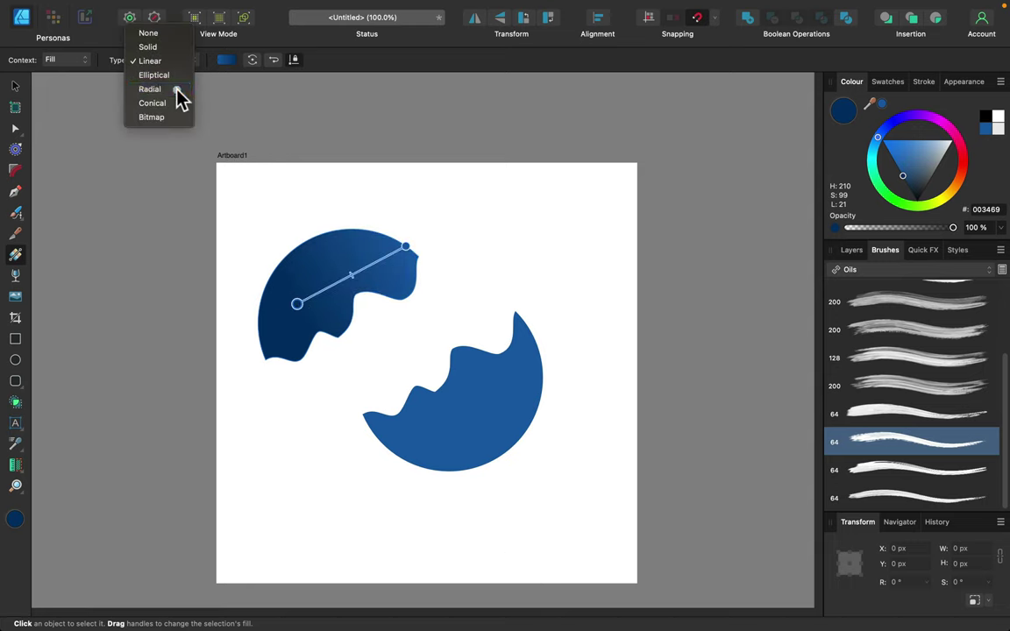
left_click(178, 91)
left_click(233, 60)
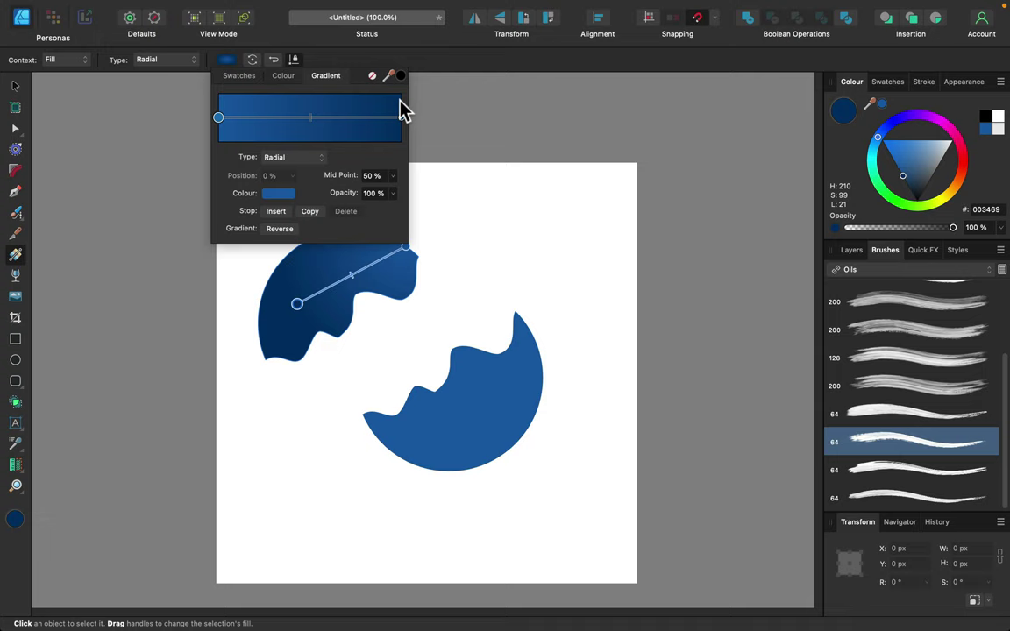
left_click(251, 61)
left_click(272, 61)
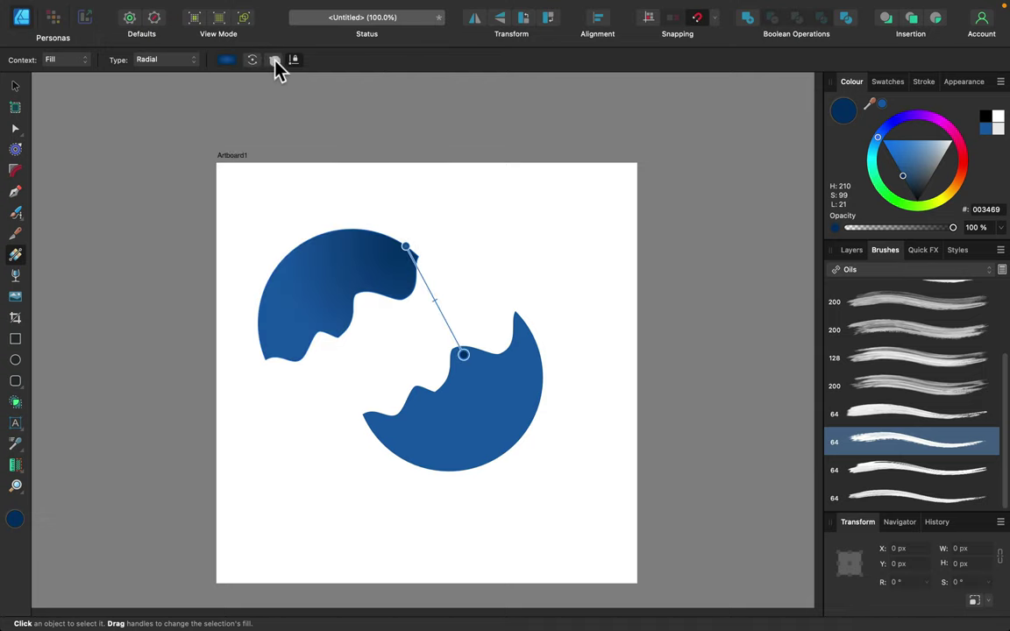
left_click(252, 61)
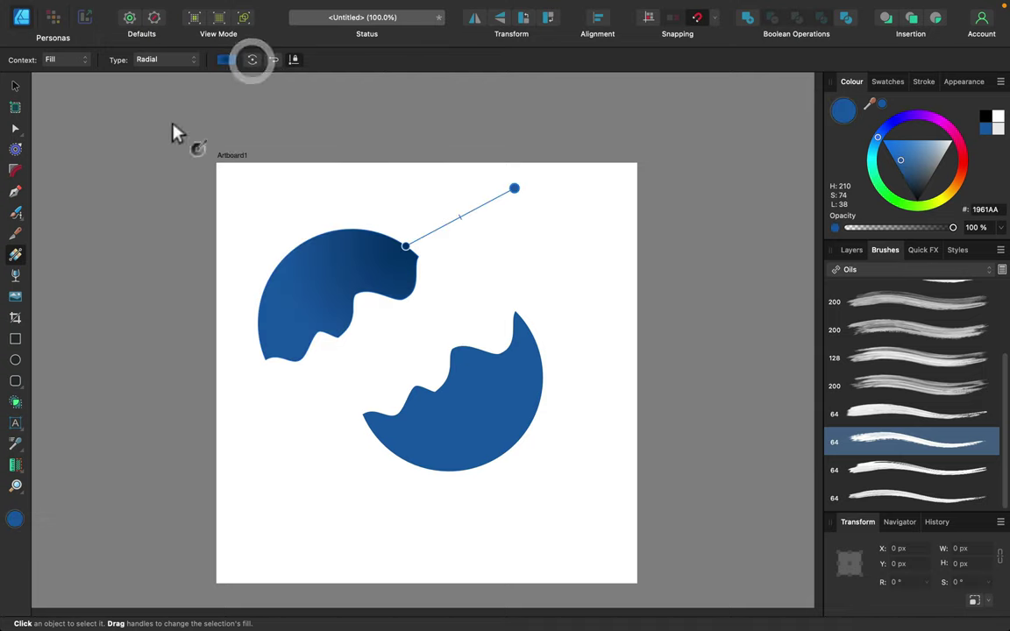
left_click(14, 86)
left_click(270, 197)
left_click(303, 268)
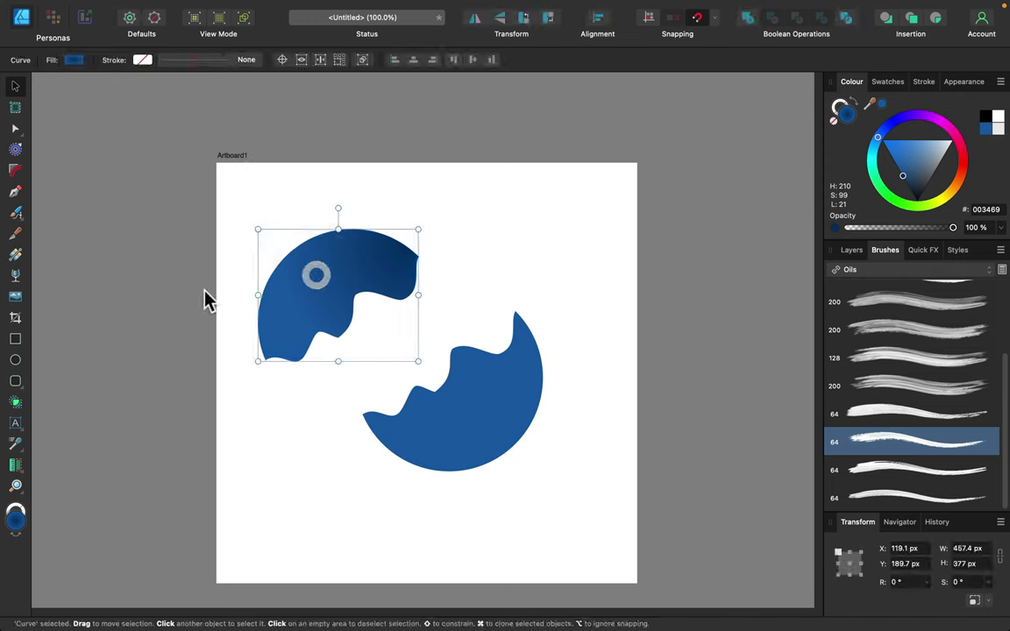
Fade the top piece to transparent toward its lower-left with a linear transparency gradient, adjusting its midpoint.
left_click(14, 274)
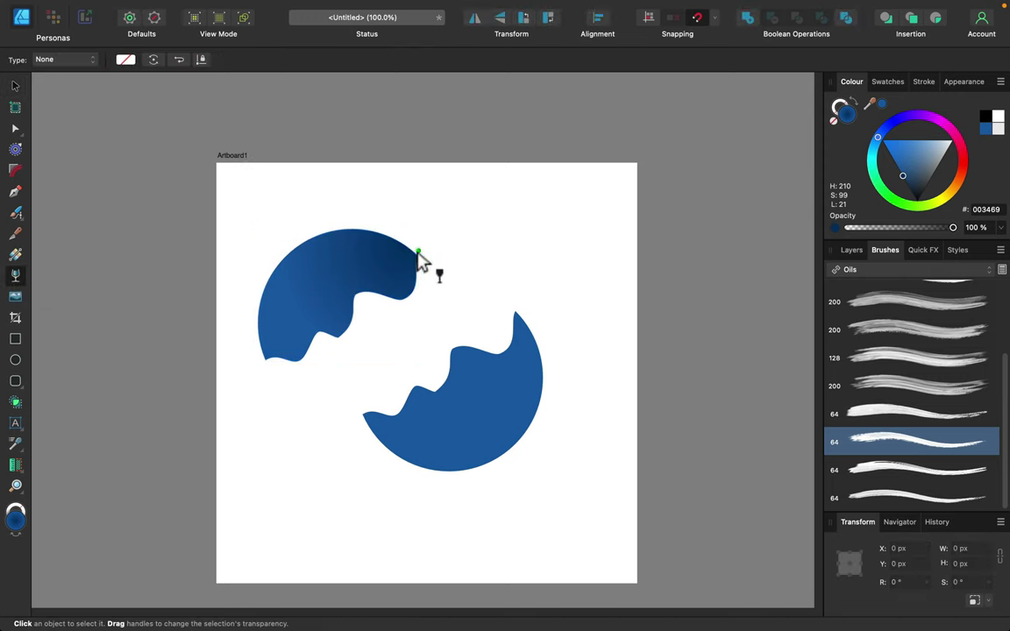
left_click_drag(418, 255, 269, 328)
mouse_move(338, 295)
left_mouse_down()
mouse_move(401, 271)
mouse_move(293, 316)
mouse_move(383, 271)
mouse_move(300, 318)
mouse_move(343, 297)
mouse_move(315, 313)
mouse_move(330, 299)
left_mouse_up()
left_click(15, 85)
left_click(271, 203)
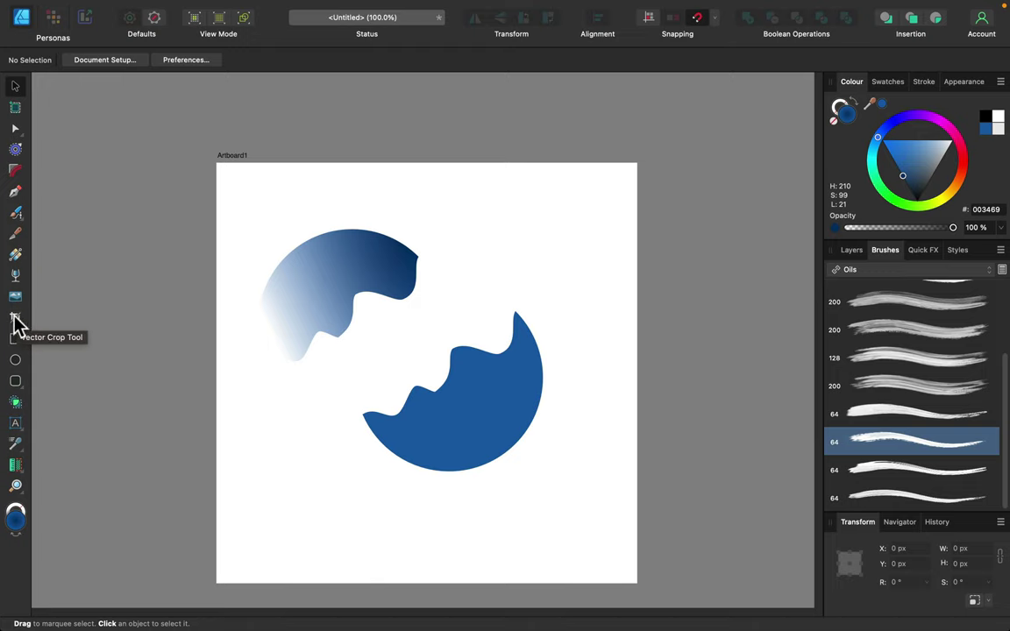
Crop off the right part of the gradient piece with the Vector Crop Tool.
left_click(373, 287)
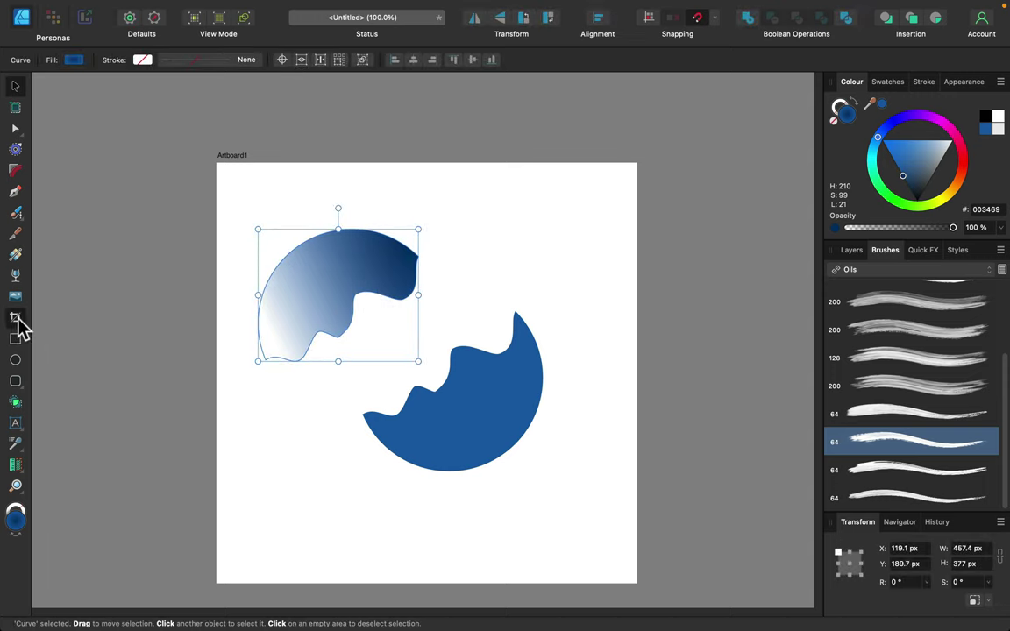
left_click(16, 319)
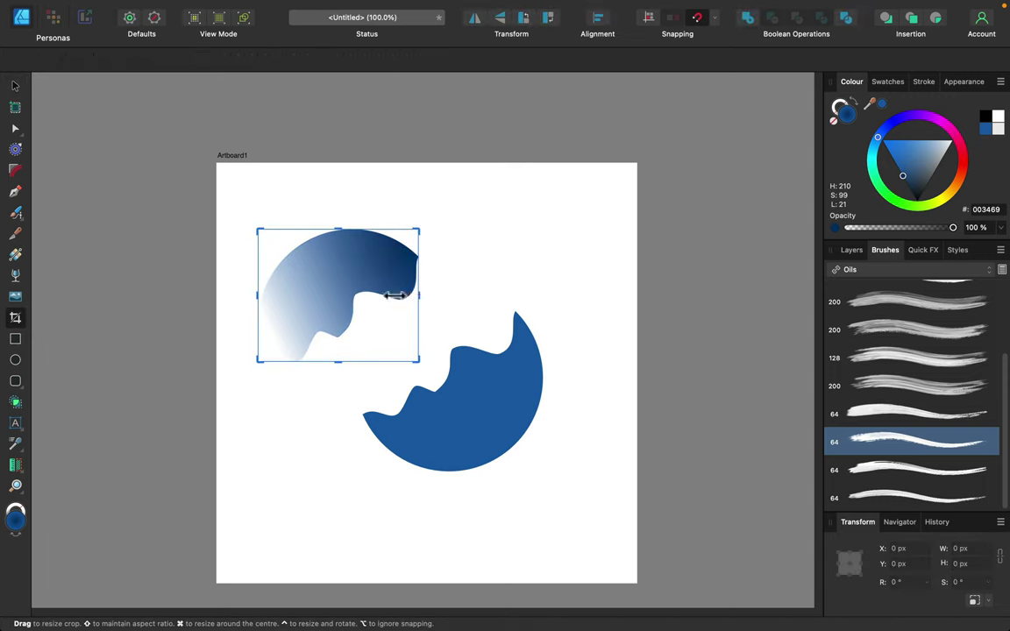
mouse_move(396, 295)
left_mouse_down()
mouse_move(350, 296)
mouse_move(378, 296)
left_mouse_up()
left_click(417, 292)
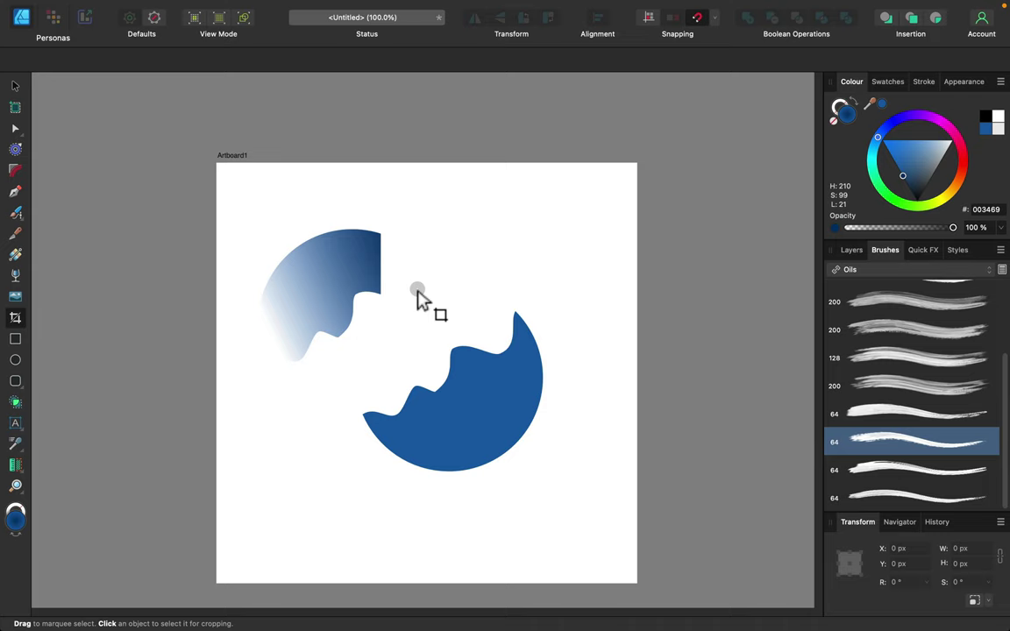
Widen the gradient piece's crop again to reveal more of the shape.
left_click(15, 86)
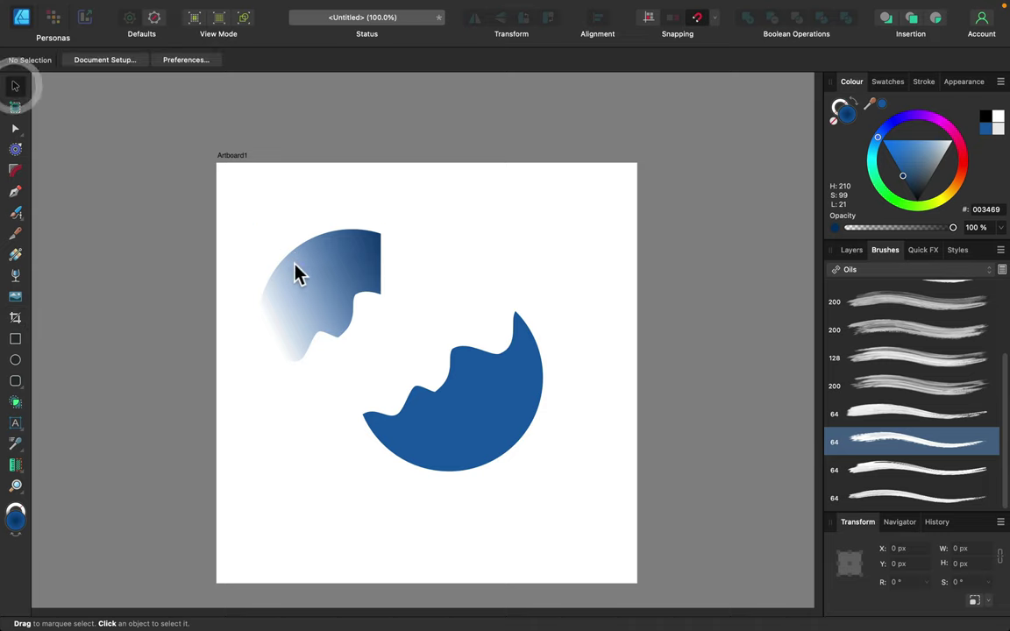
left_click(312, 266)
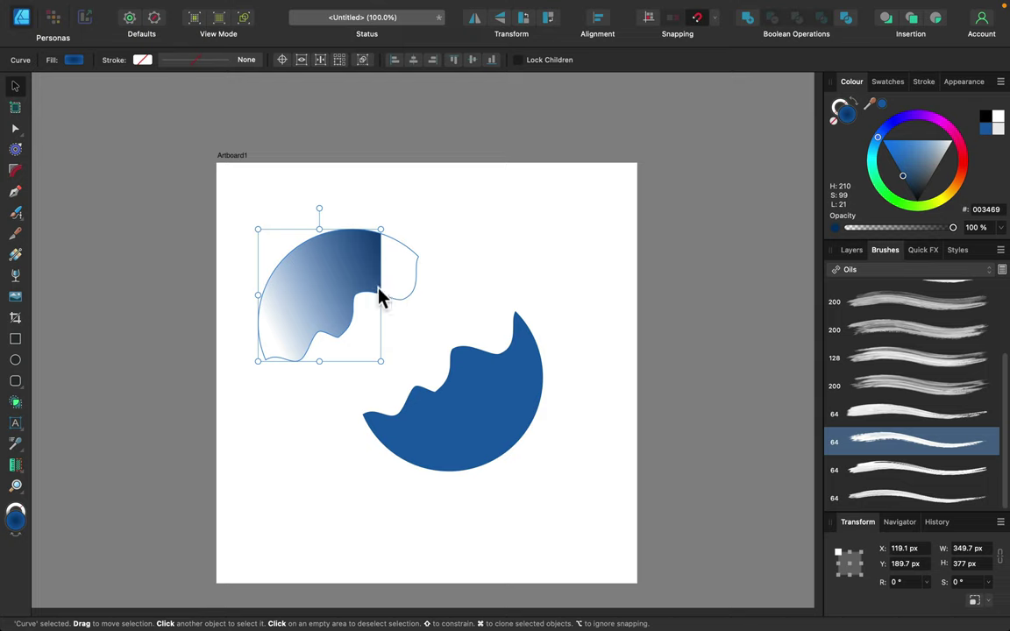
left_click(18, 318)
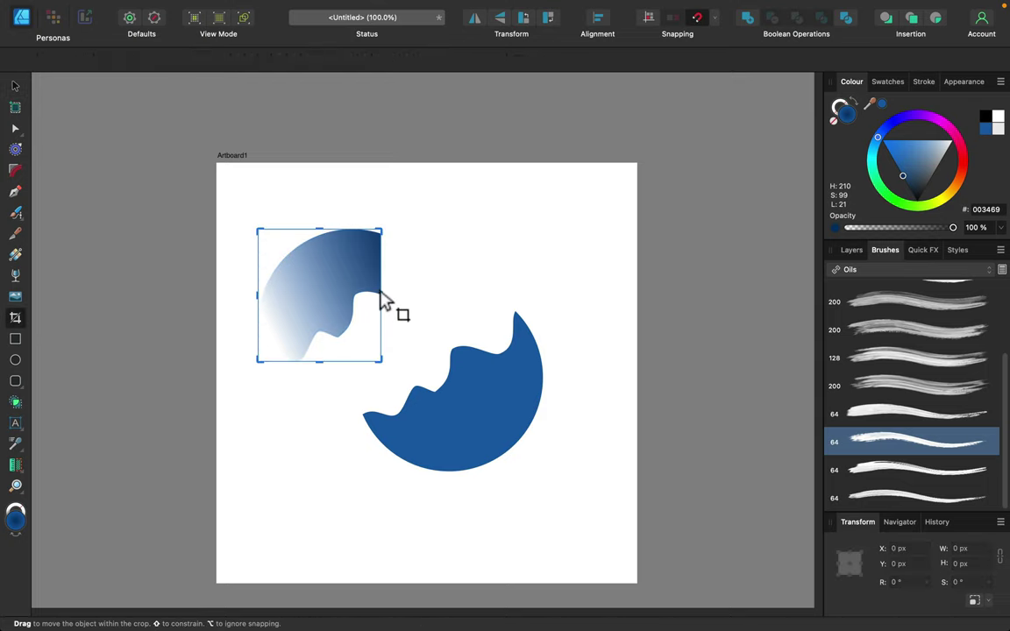
left_click_drag(382, 294, 428, 299)
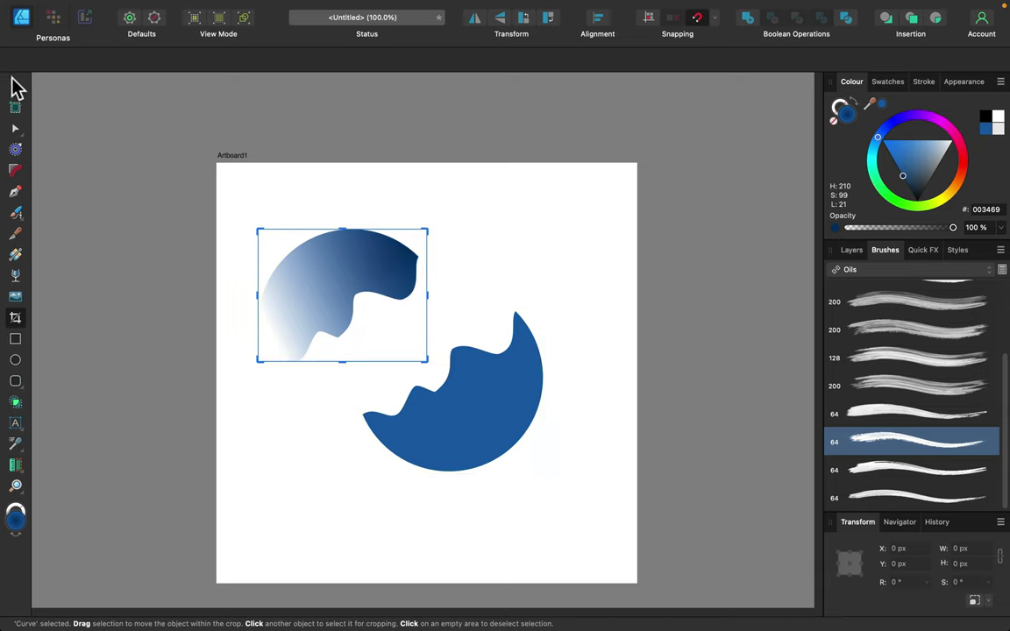
left_click(15, 85)
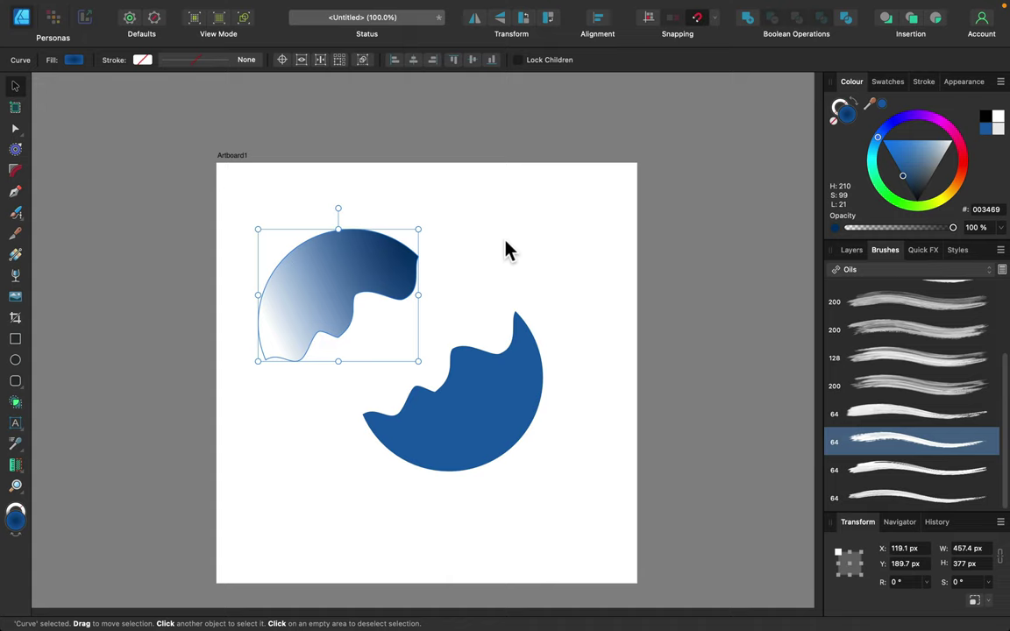
Delete both the gradient piece and the blue circle piece.
key("Delete")
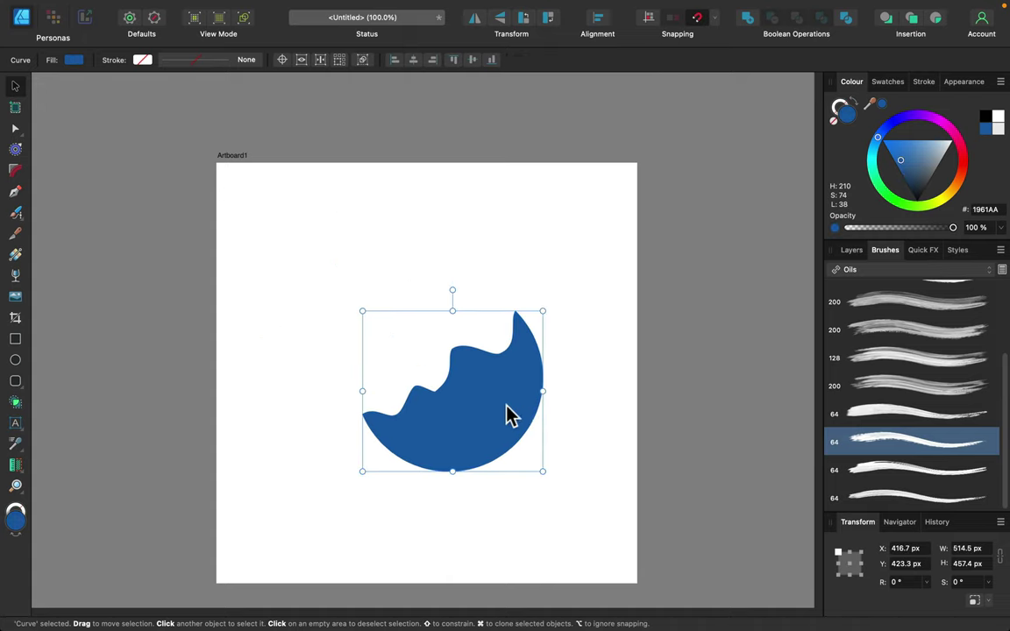
key("Delete")
left_click(506, 406)
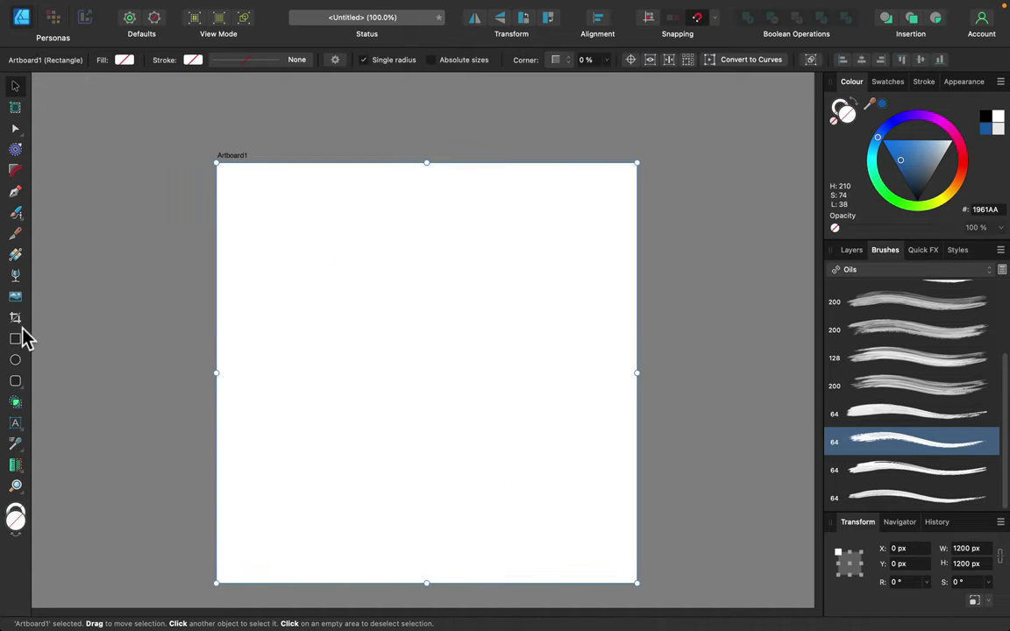
Draw a blue gradient square near the top-left and a 333.2 px circle to its right.
left_click(16, 342)
left_click_drag(250, 212, 391, 339)
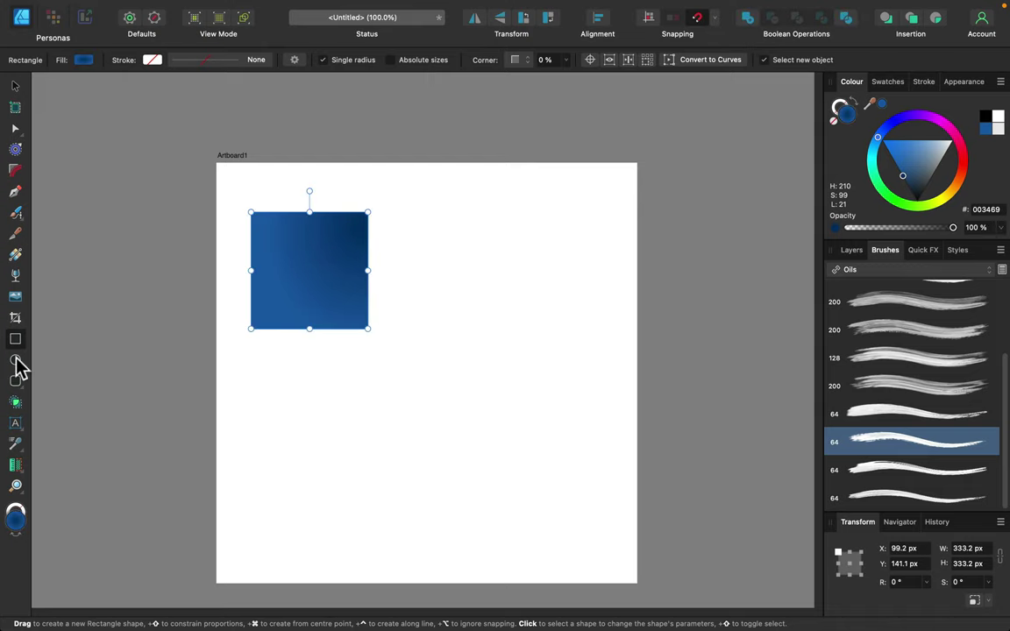
left_click(15, 359)
left_click_drag(388, 211, 505, 331)
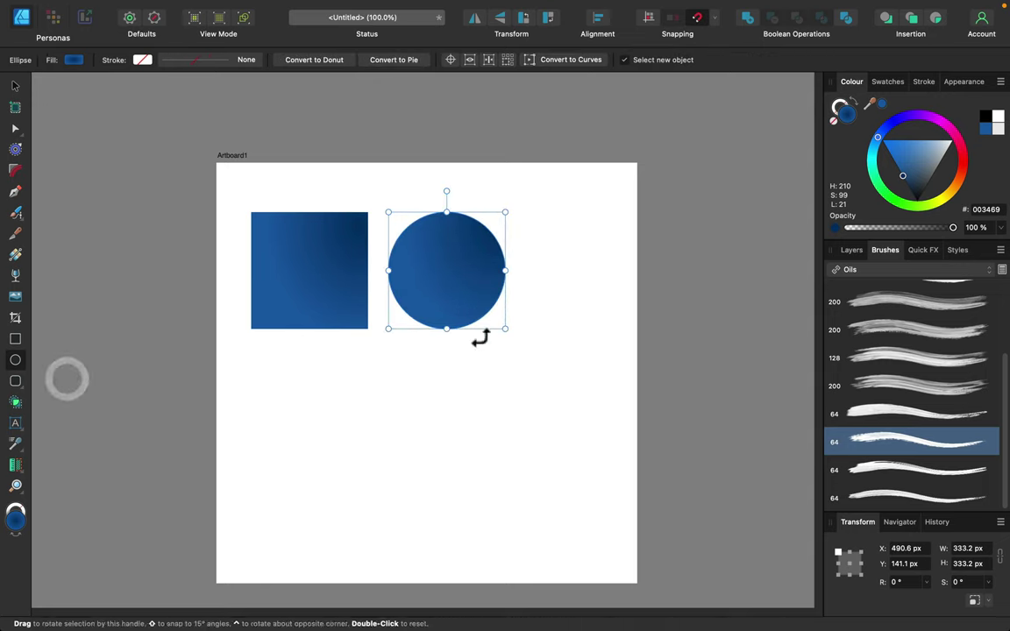
left_click(21, 385)
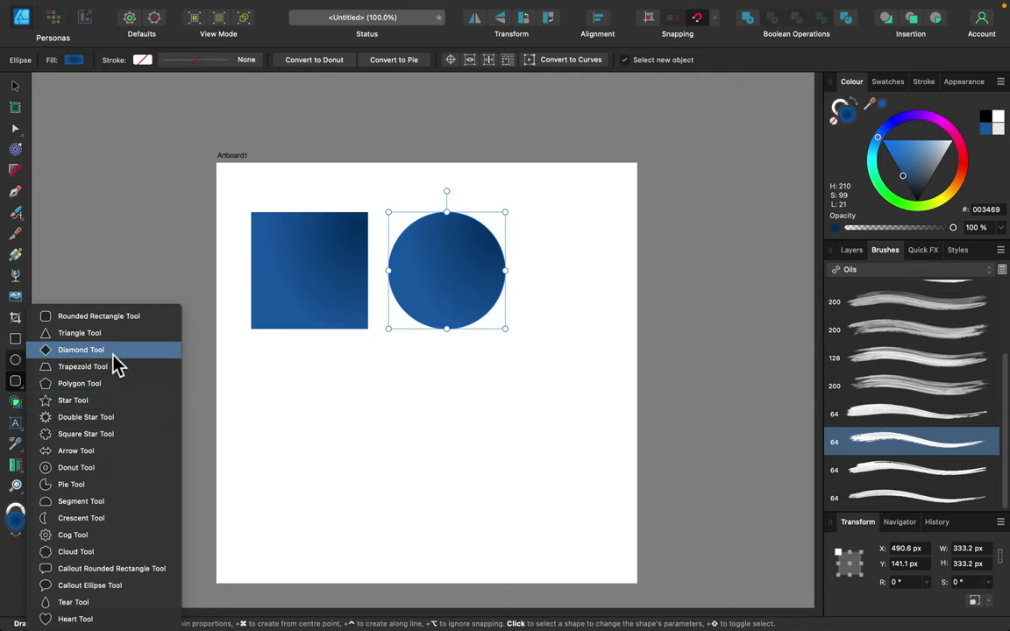
Draw a star below the square and a heart to the right of the star.
left_click(98, 401)
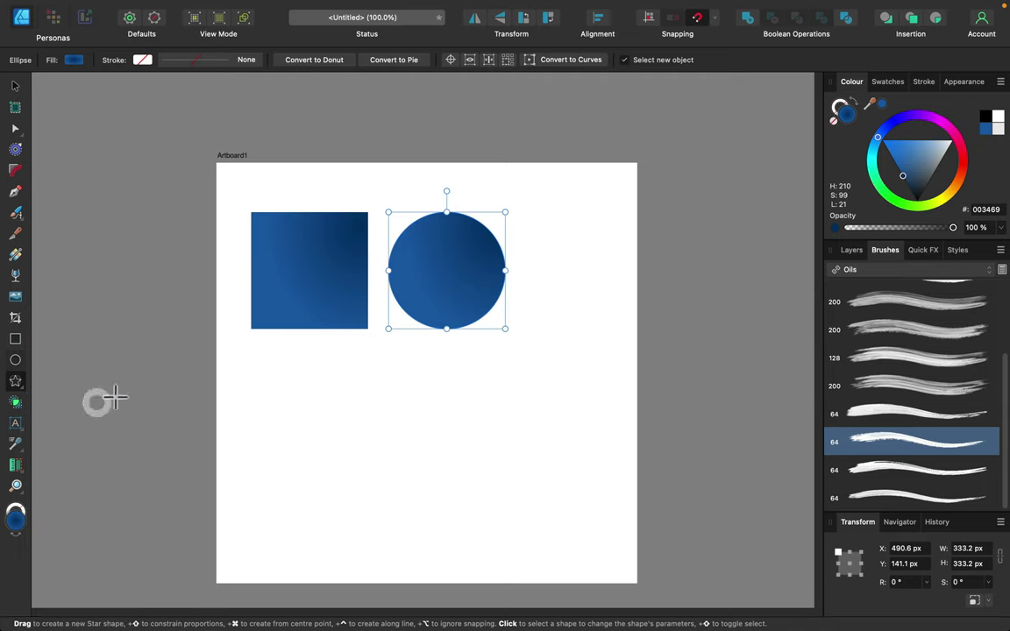
left_click_drag(254, 349, 368, 467)
left_click(15, 381)
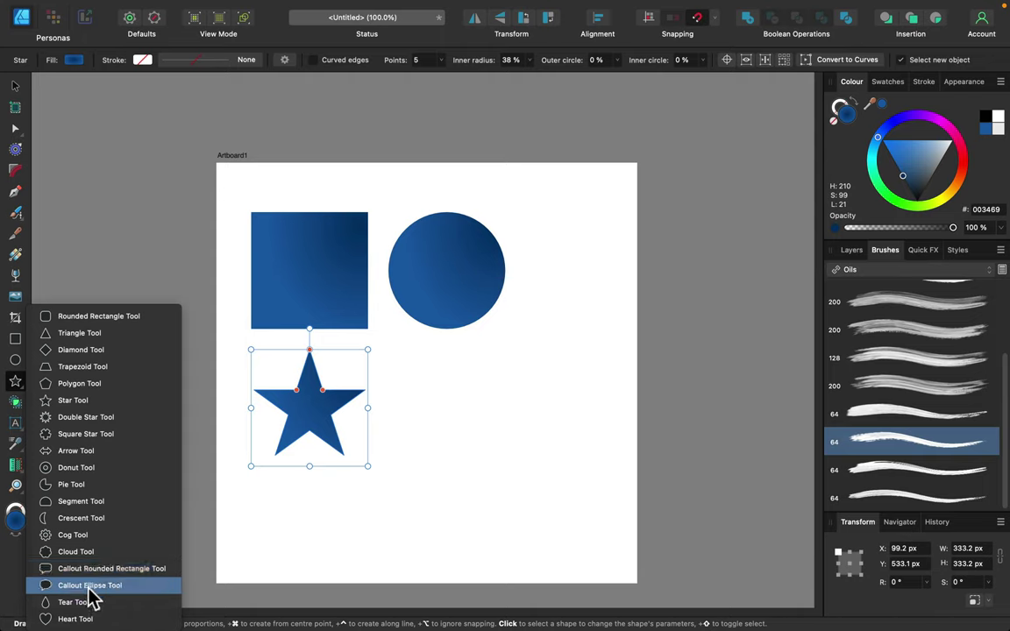
left_click(79, 618)
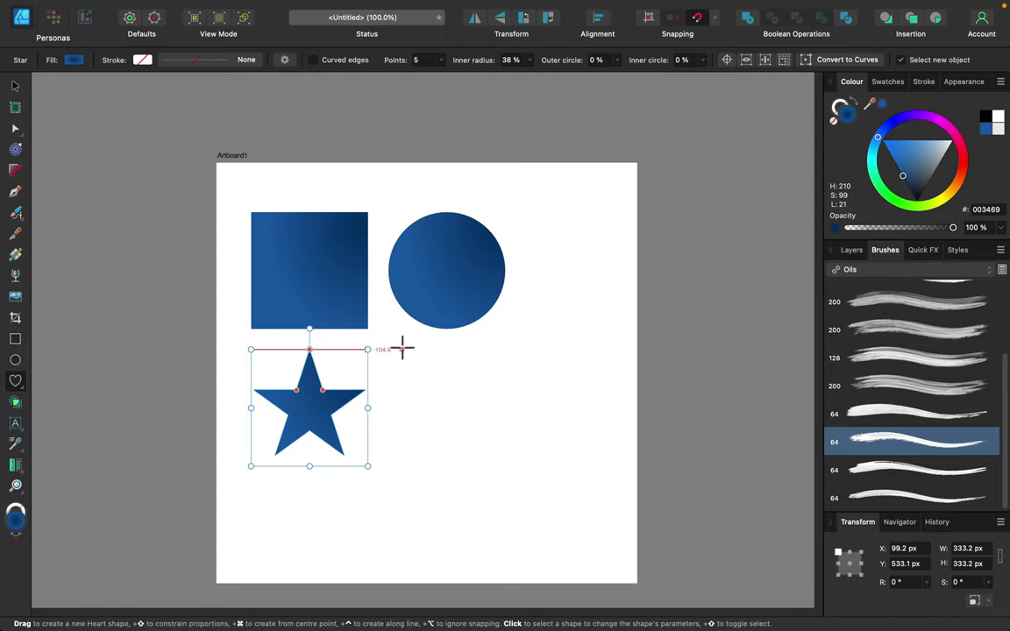
left_click_drag(402, 349, 466, 462)
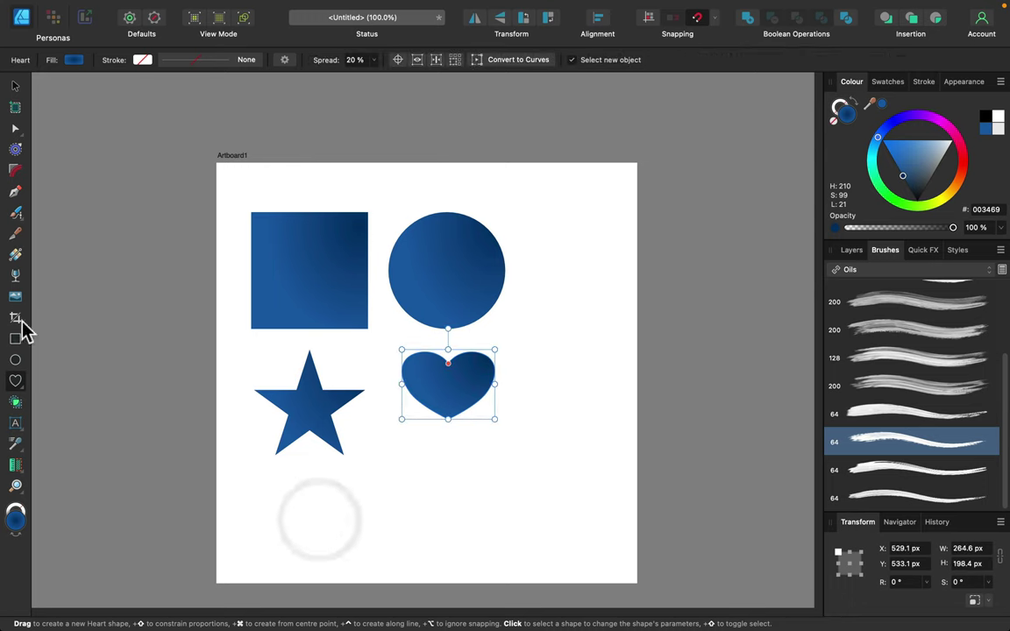
Draw a cog right of the circle and reshape it into a 12-petal flower with a 10% hole.
left_click(22, 389)
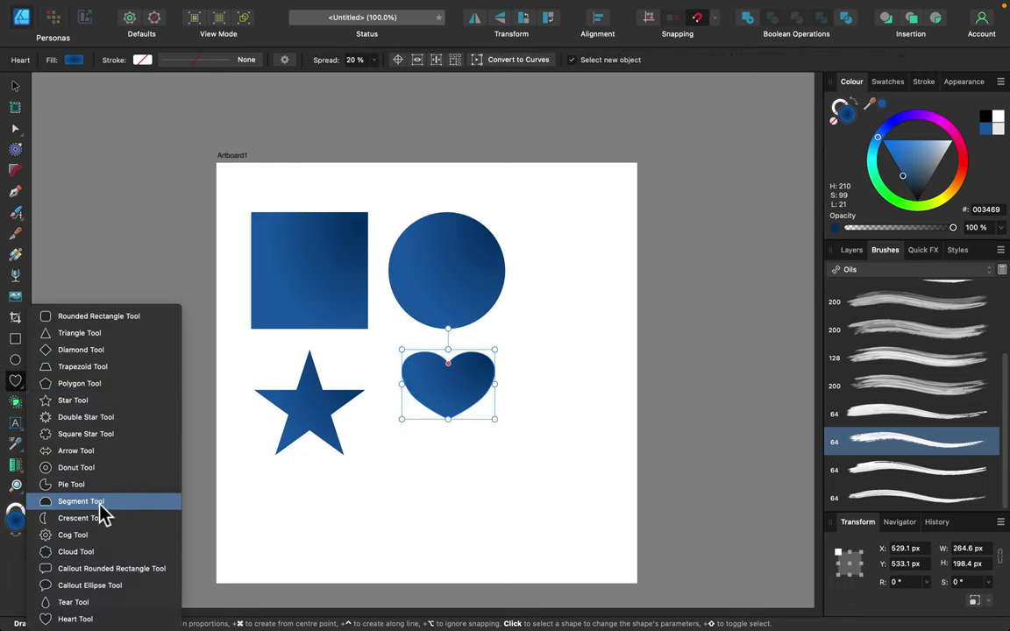
left_click(83, 534)
left_click_drag(526, 230, 617, 322)
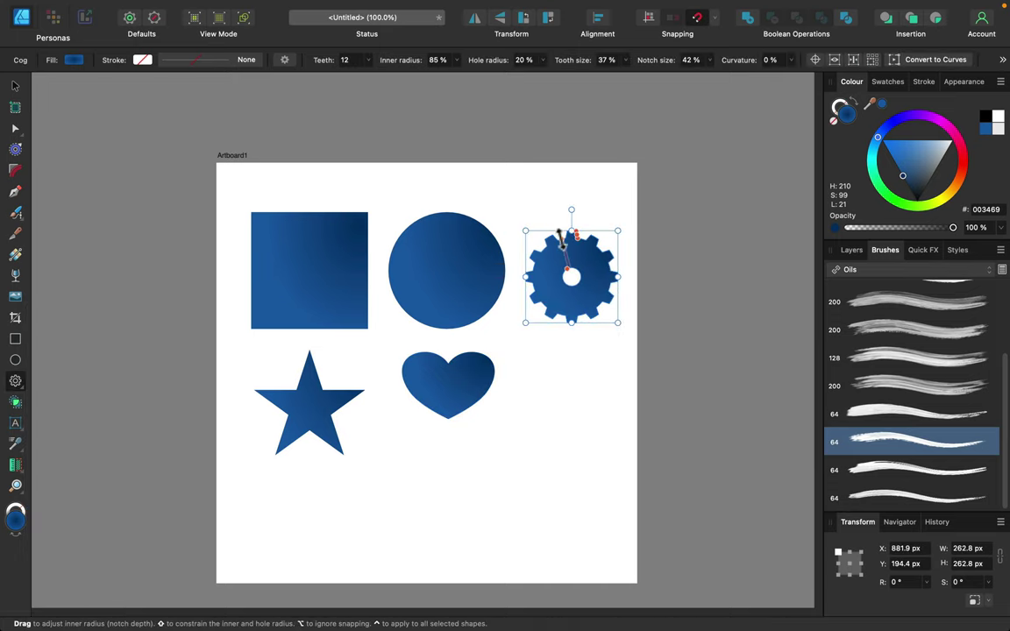
key("super+plus")
key("super+plus")
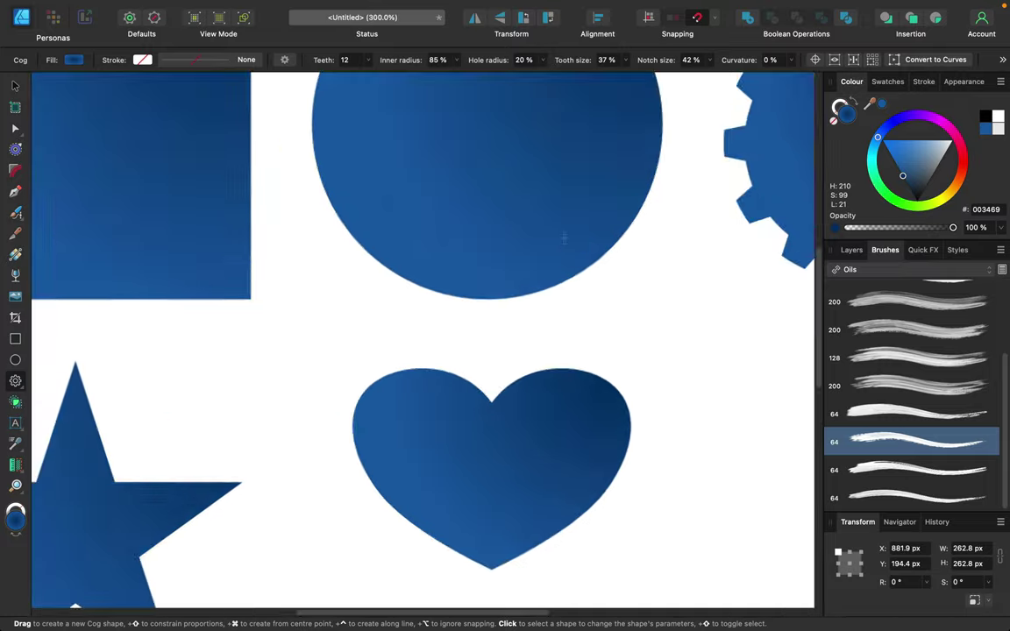
left_click_drag(614, 343, 286, 462)
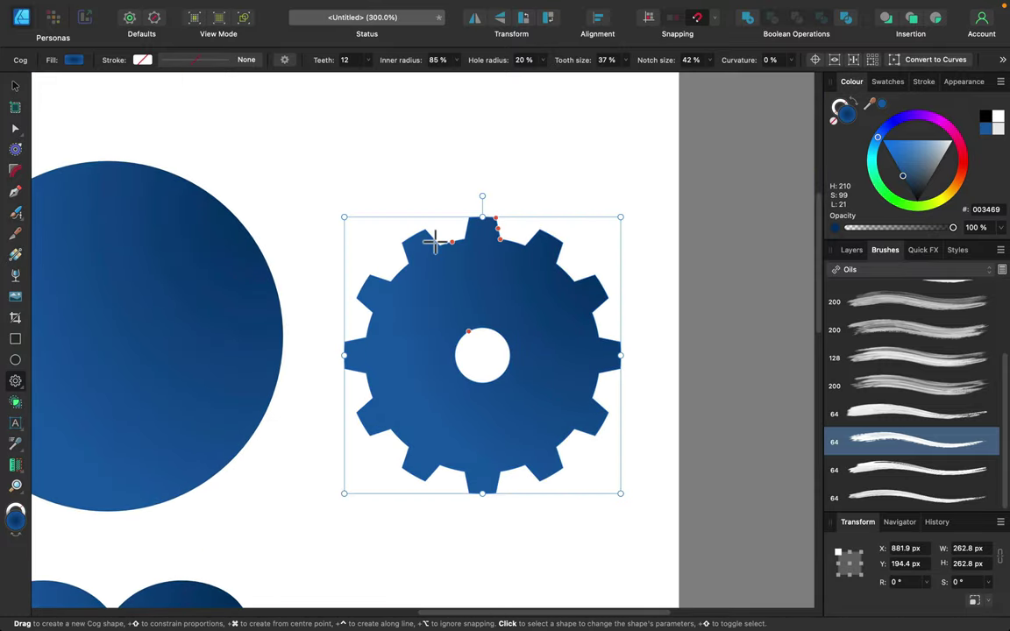
left_click_drag(451, 240, 458, 272)
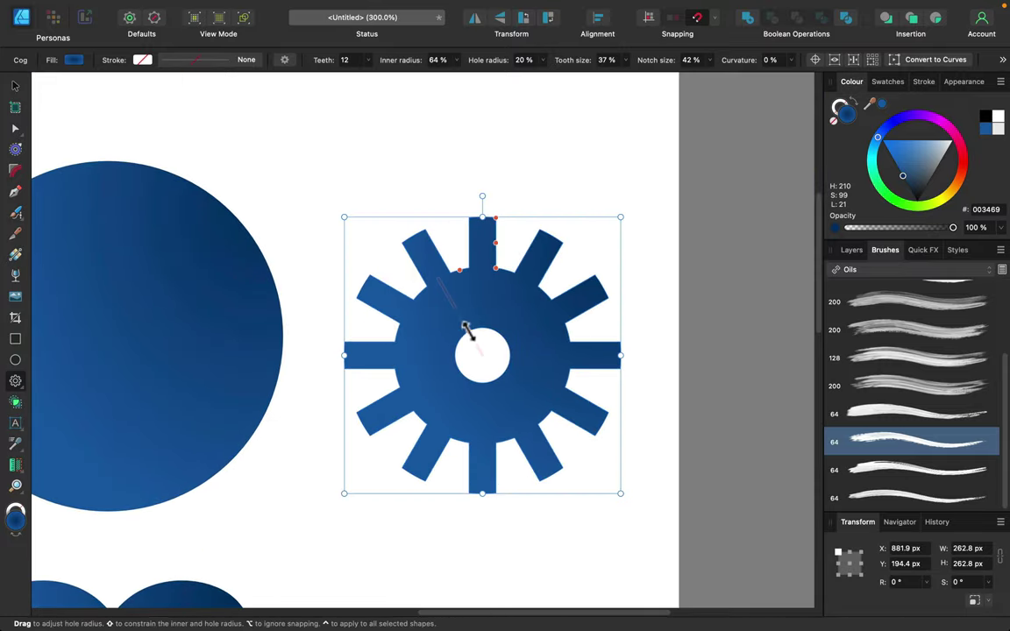
left_click_drag(466, 329, 449, 307)
left_click_drag(496, 217, 517, 272)
left_click_drag(464, 307, 475, 344)
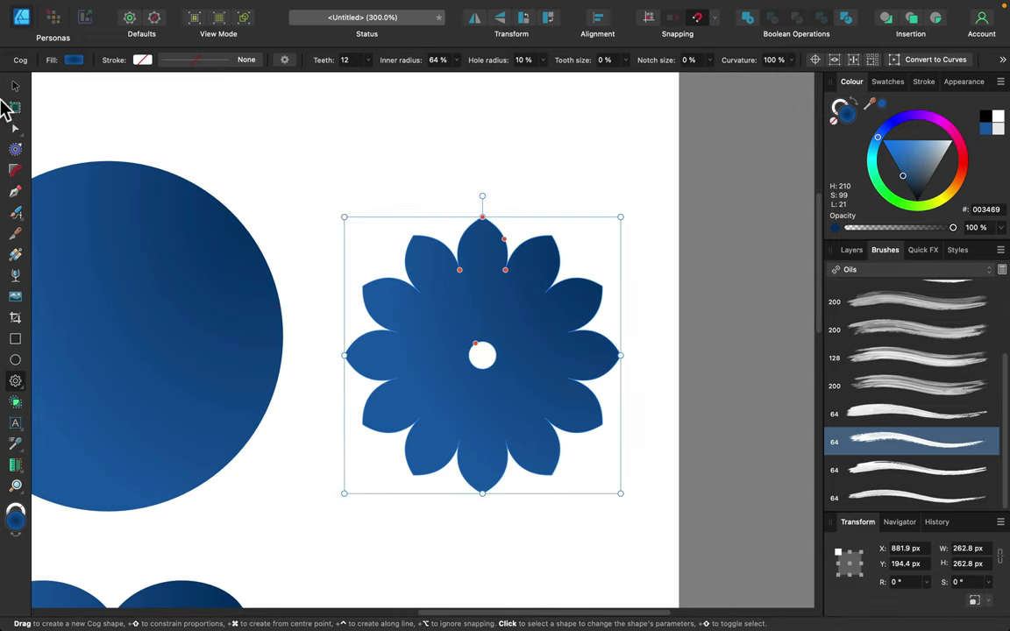
Convert the flower cog to editable curves, then try and undo pulling out a petal spike.
left_click(14, 86)
left_click(331, 151)
left_click(473, 271)
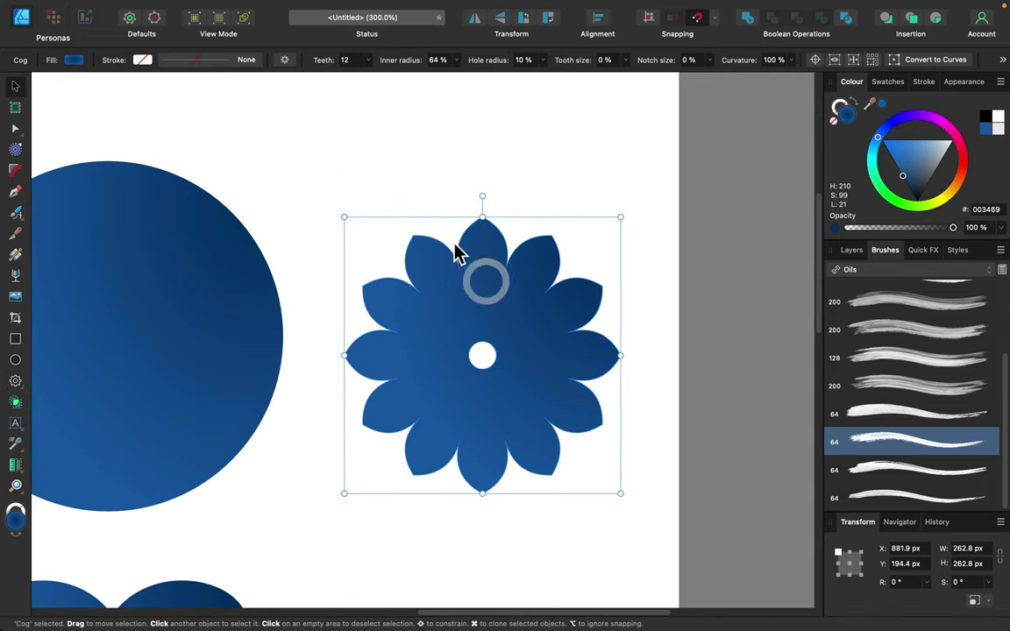
left_click(925, 61)
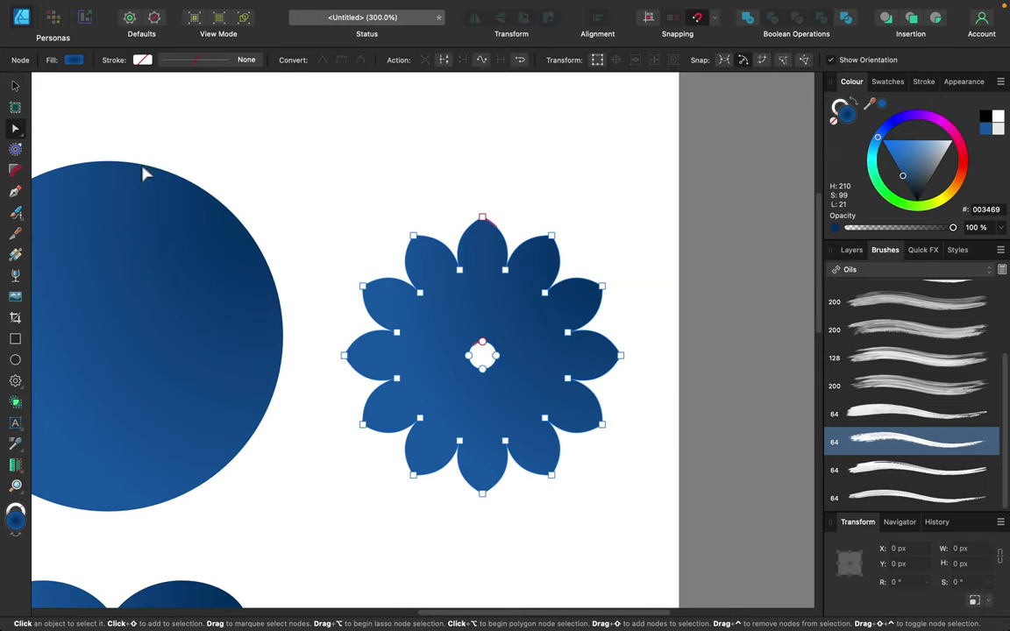
left_click_drag(413, 235, 361, 158)
key("super+z")
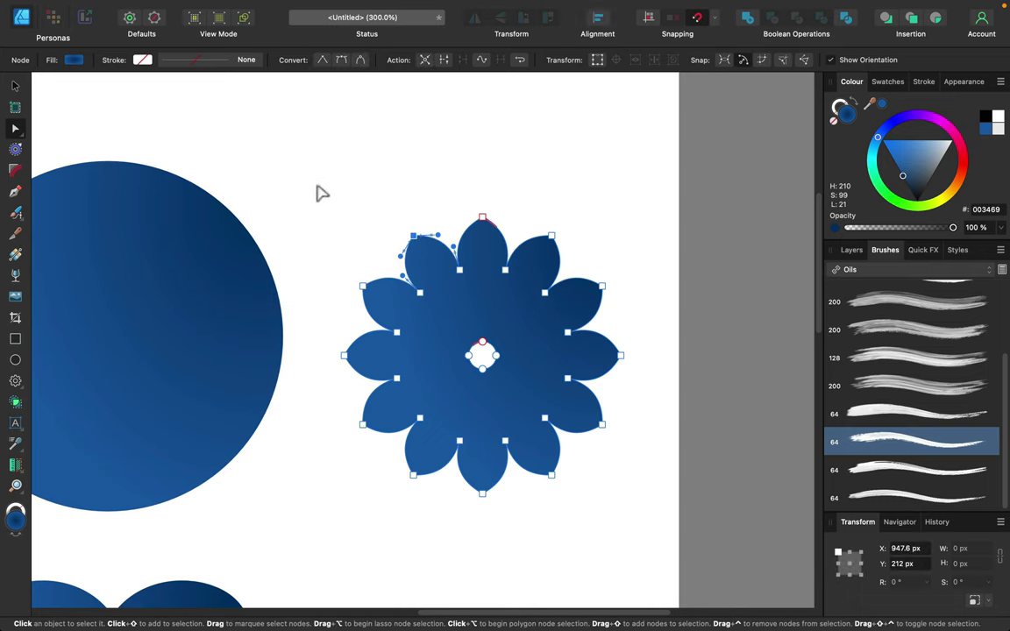
left_click(15, 383)
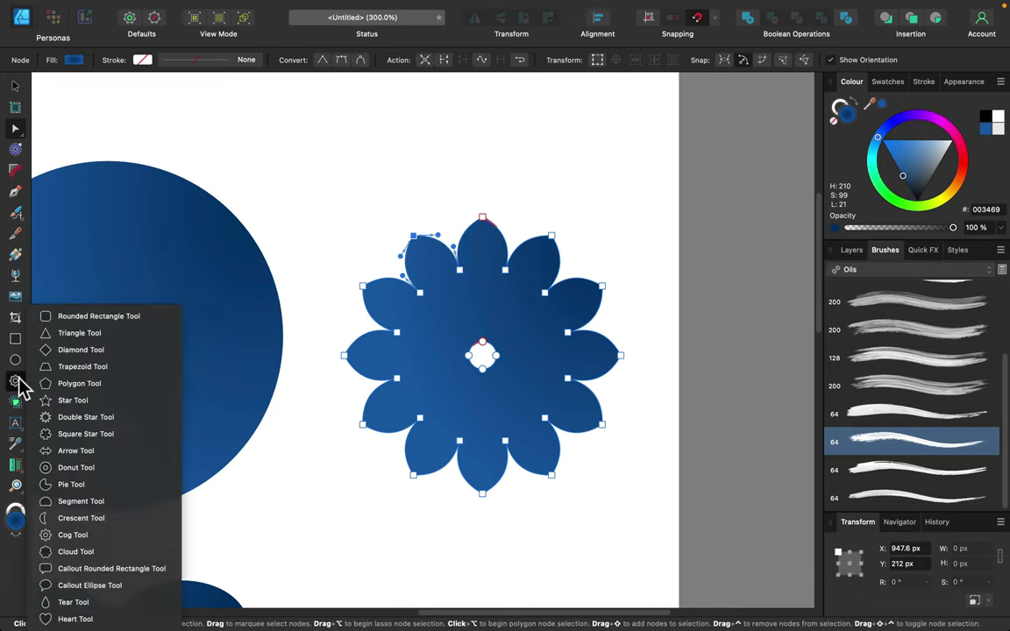
Delete the flower and bring the circle and square into view.
left_click(15, 86)
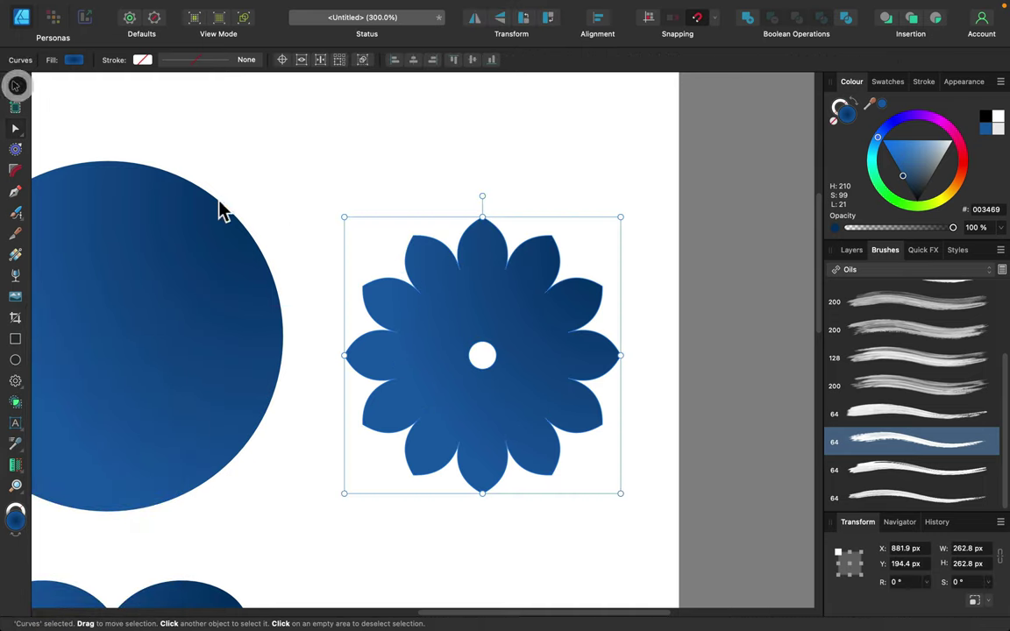
left_click(481, 299)
key("Delete")
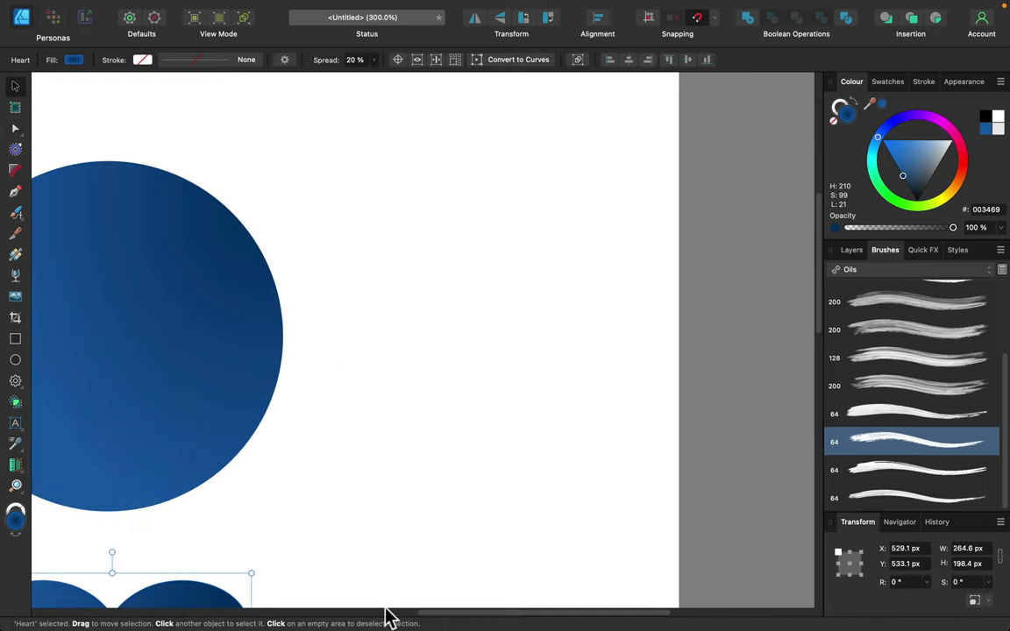
left_click(333, 466)
left_click_drag(333, 466, 536, 401)
Move the circle over the square and subtract it with the Shape Builder, leaving a curved bite.
left_click(462, 311)
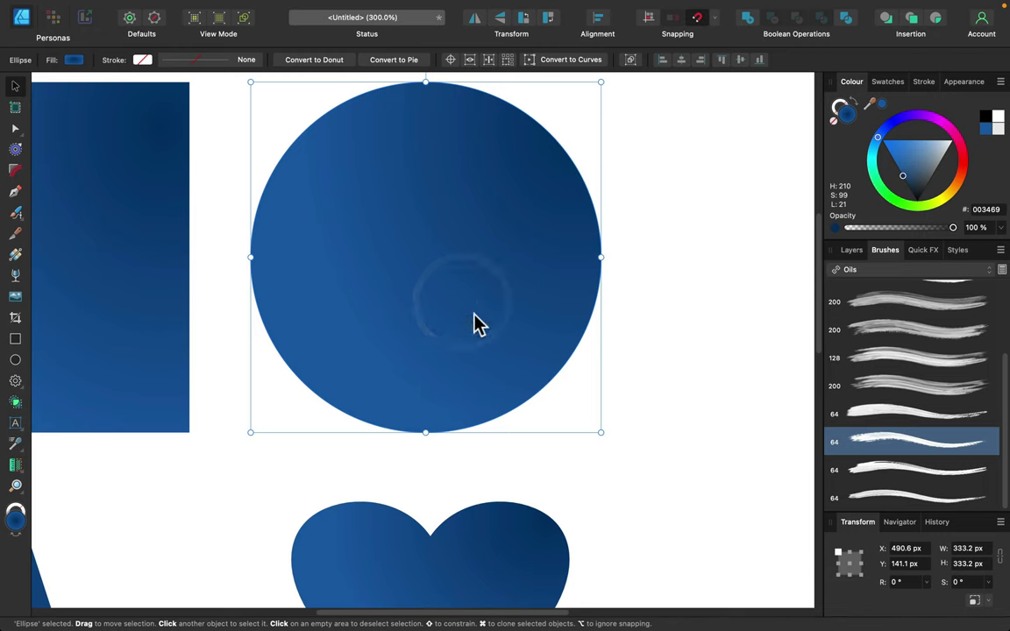
left_click_drag(475, 323, 307, 322)
left_click_drag(127, 354, 343, 365)
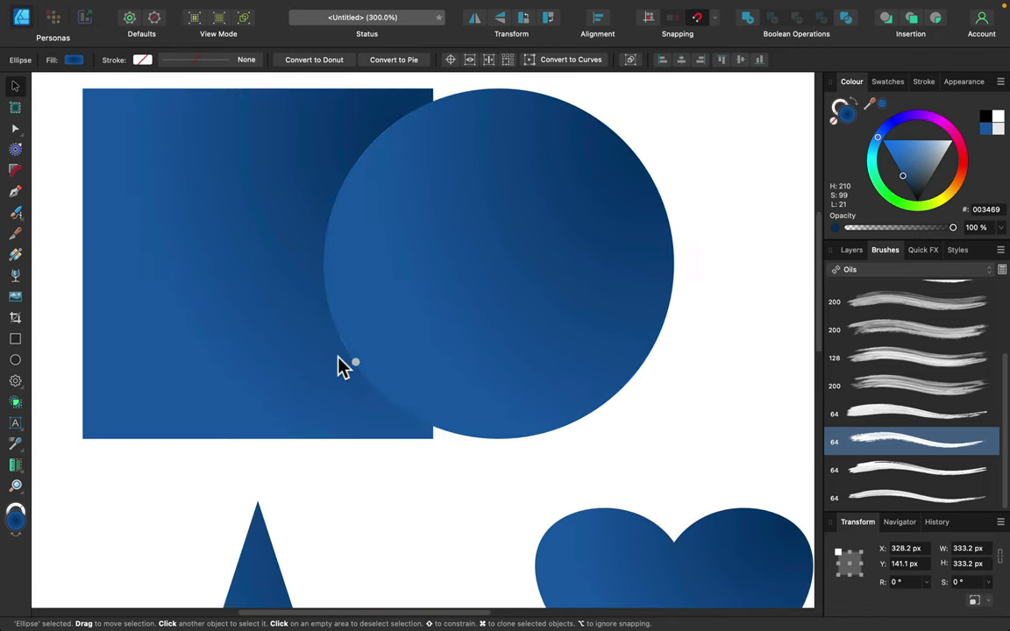
left_click(193, 330, "shift")
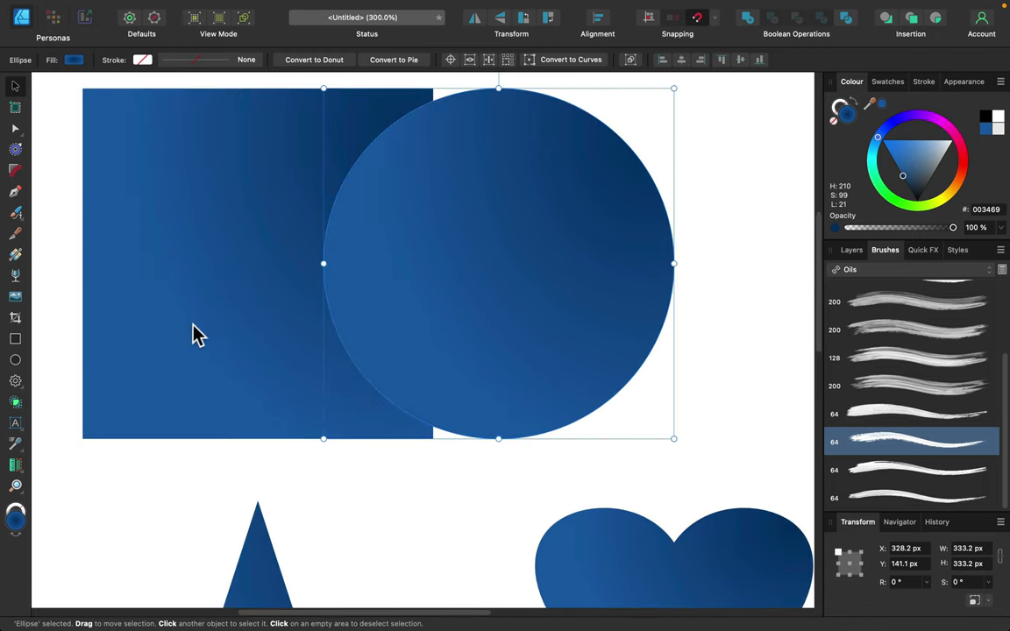
left_click(15, 403)
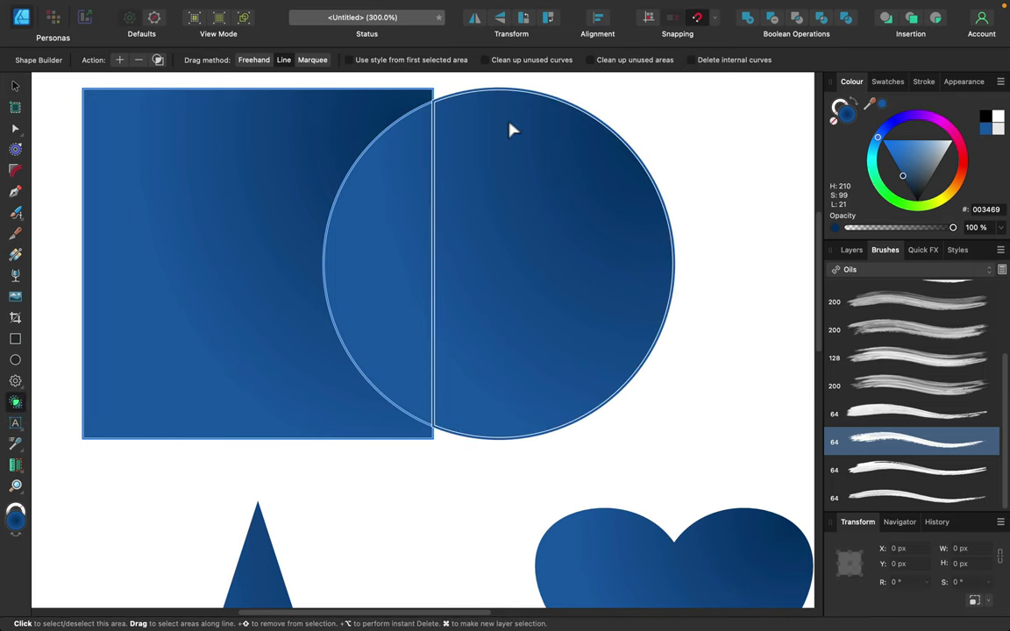
left_click(139, 59)
left_click_drag(730, 131, 413, 229)
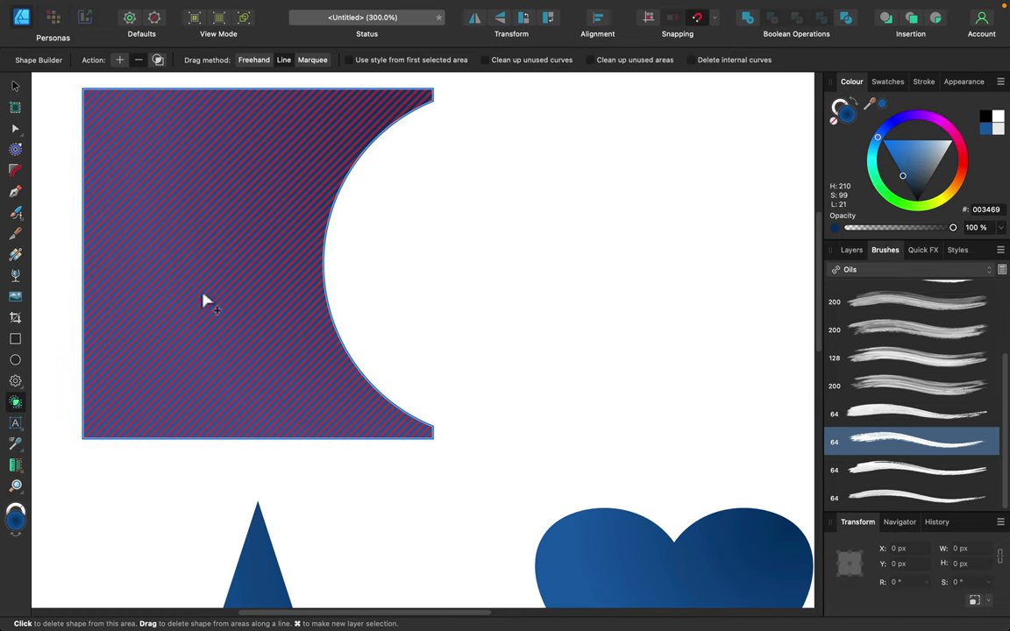
left_click(16, 88)
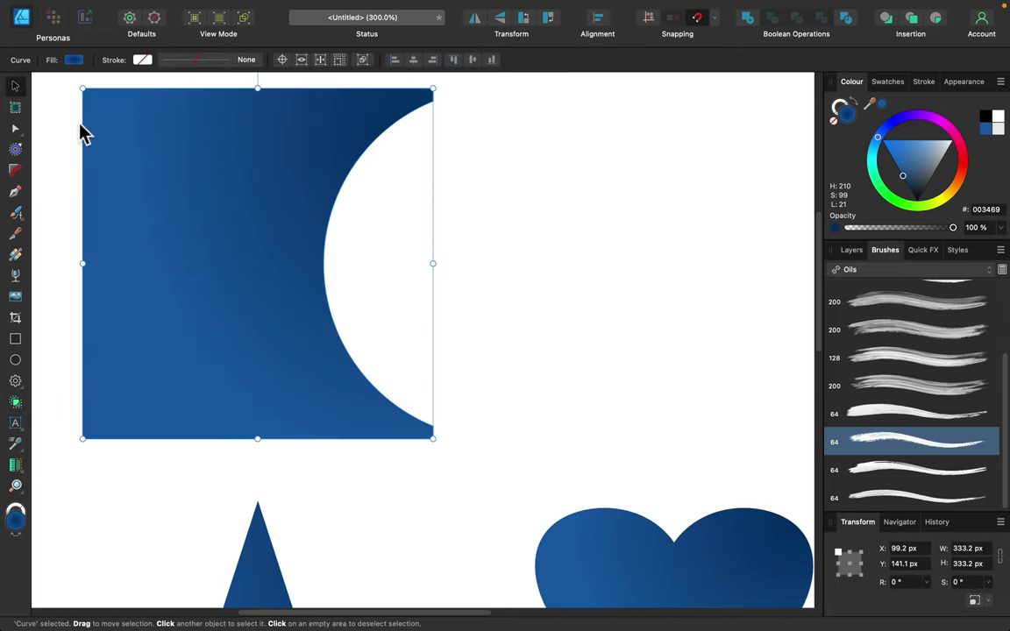
Place the star over the heart and enlarge the pair to about 582 px beside the square.
key("super+minus")
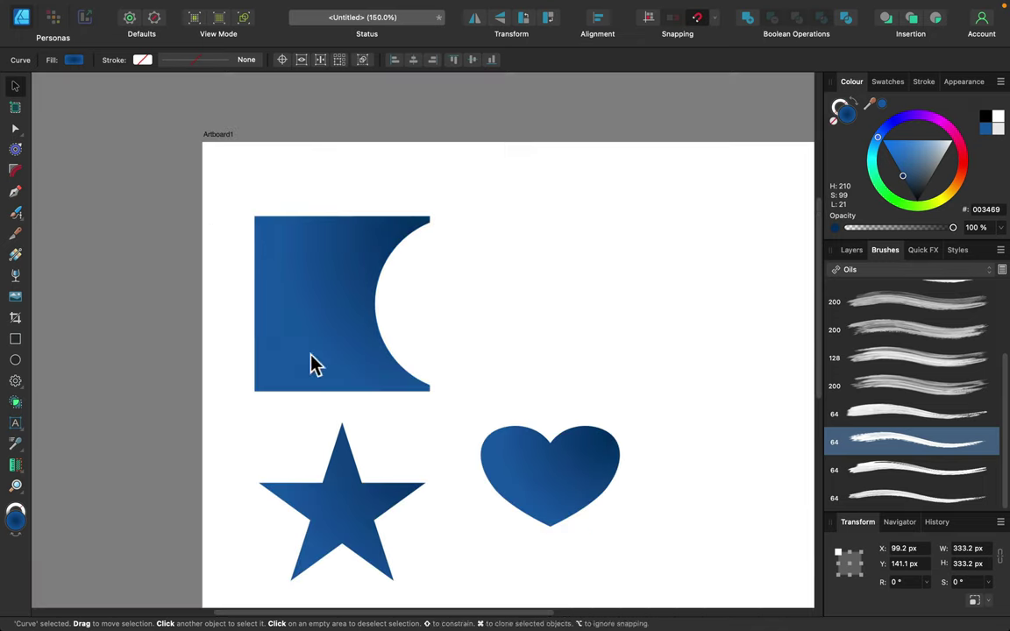
left_click_drag(339, 492, 552, 474)
left_click(474, 355)
left_click_drag(448, 338, 669, 561)
left_click_drag(567, 496, 542, 349)
left_click_drag(607, 403, 731, 522)
left_click_drag(705, 474, 608, 427)
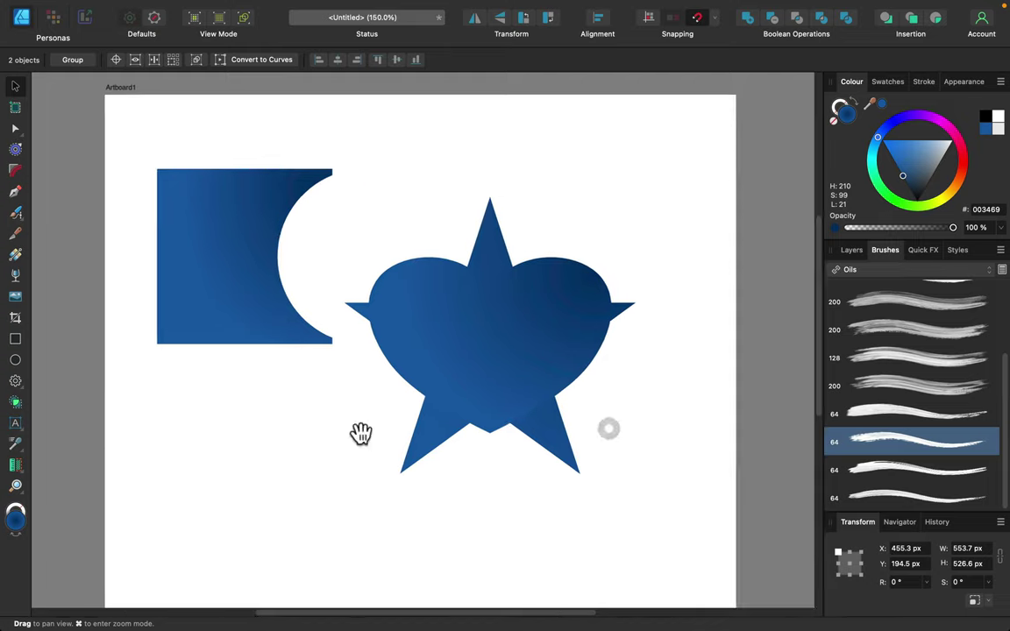
Select the cut square and delete it from the artboard.
left_click(15, 401)
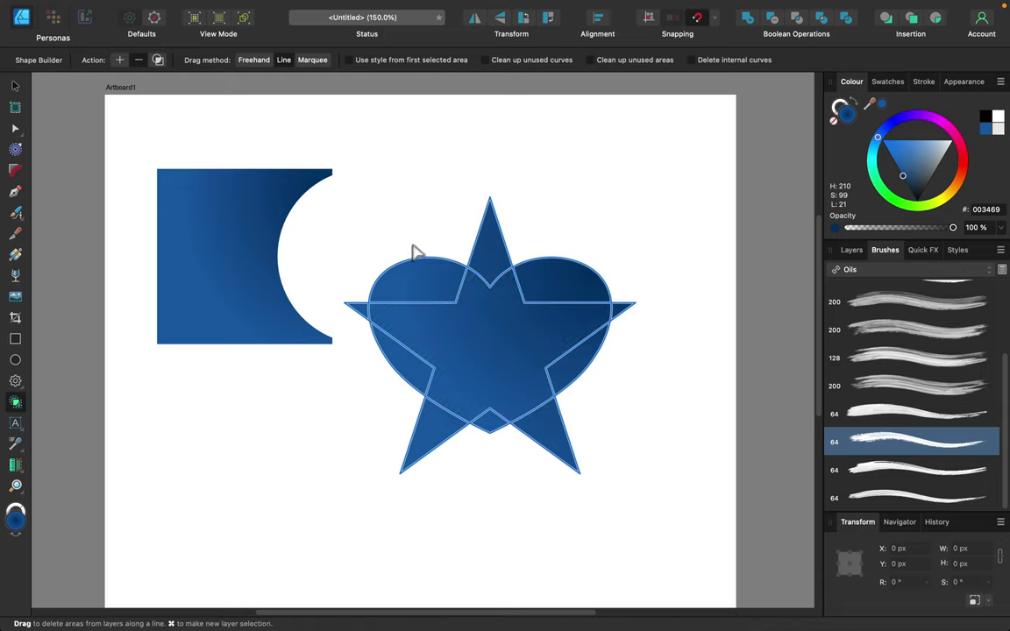
left_click(15, 86)
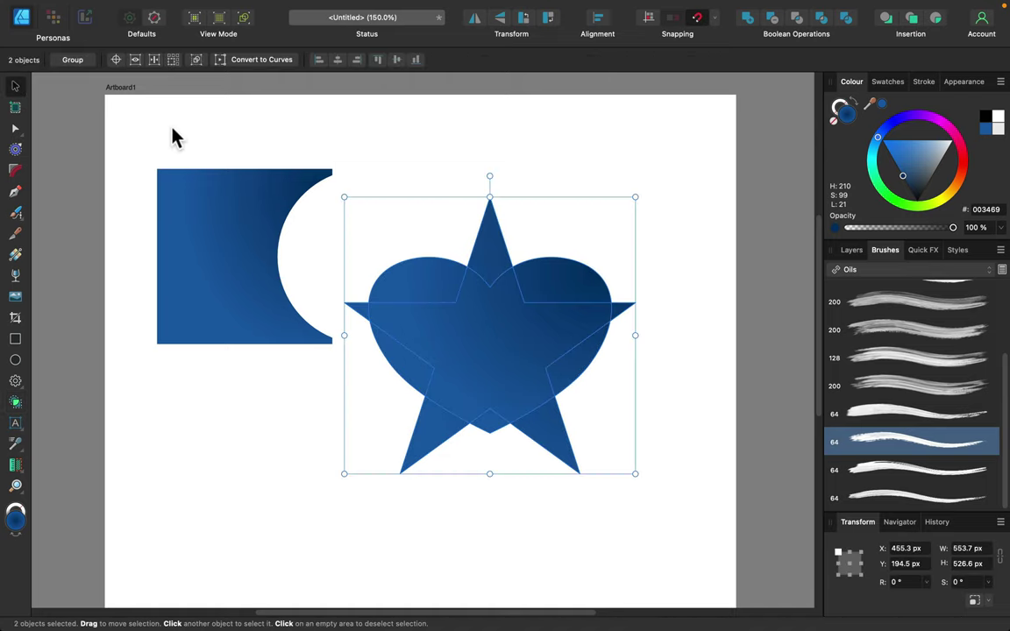
left_click_drag(139, 122, 351, 400)
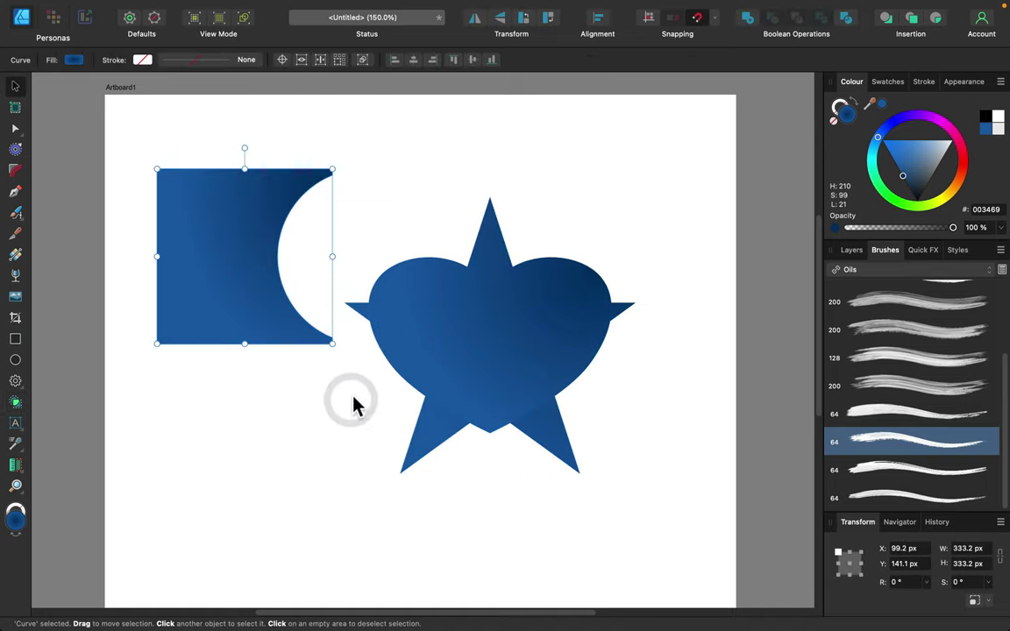
key("Delete")
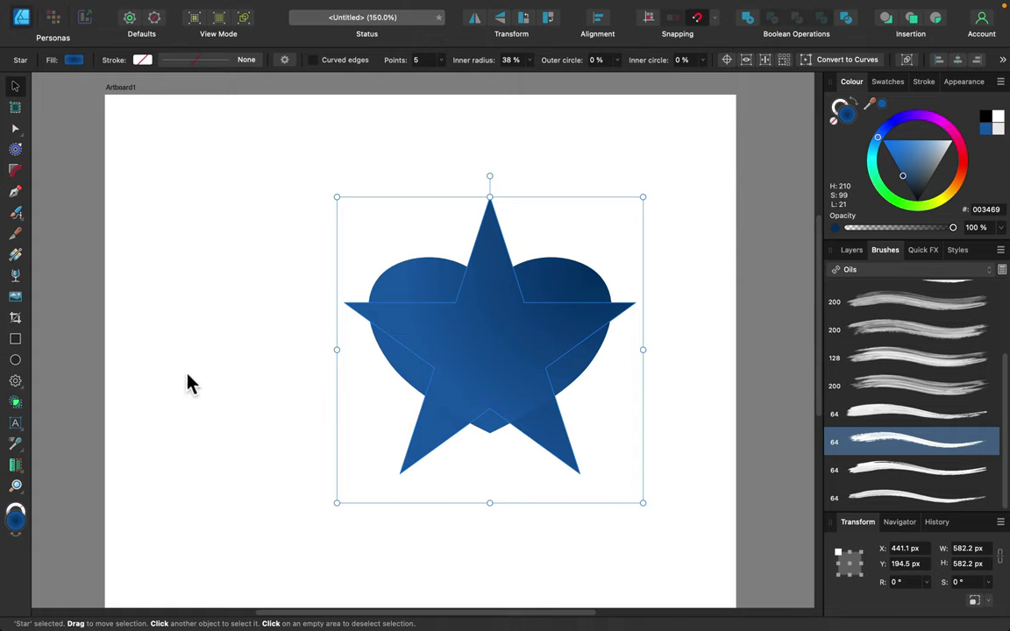
Add artistic text 'Text' left of the star, scale it to about 80 pt, then clear it away.
left_click(18, 426)
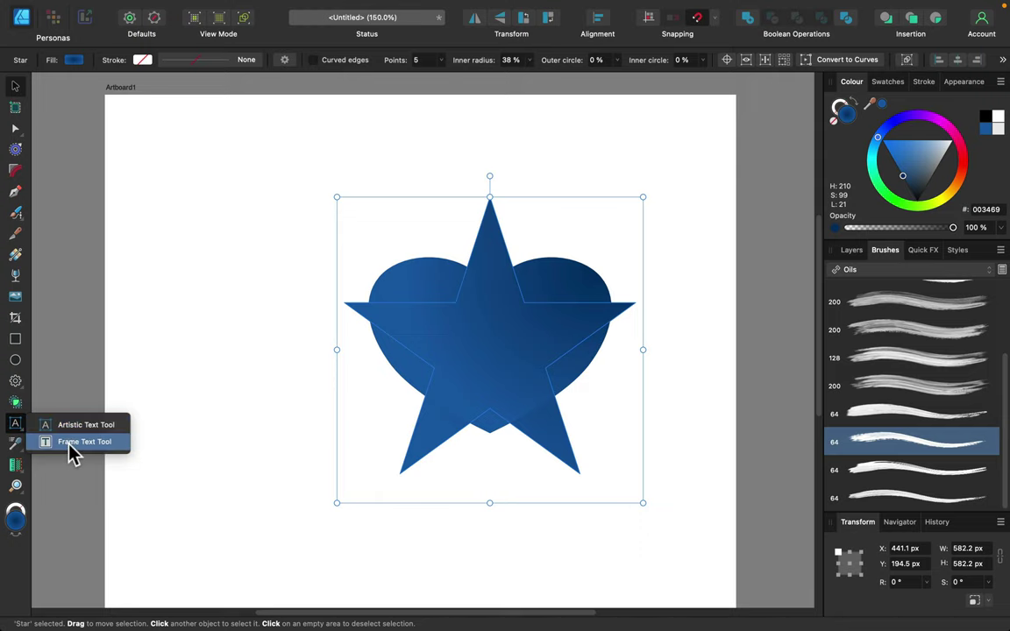
left_click(53, 426)
left_click(217, 272)
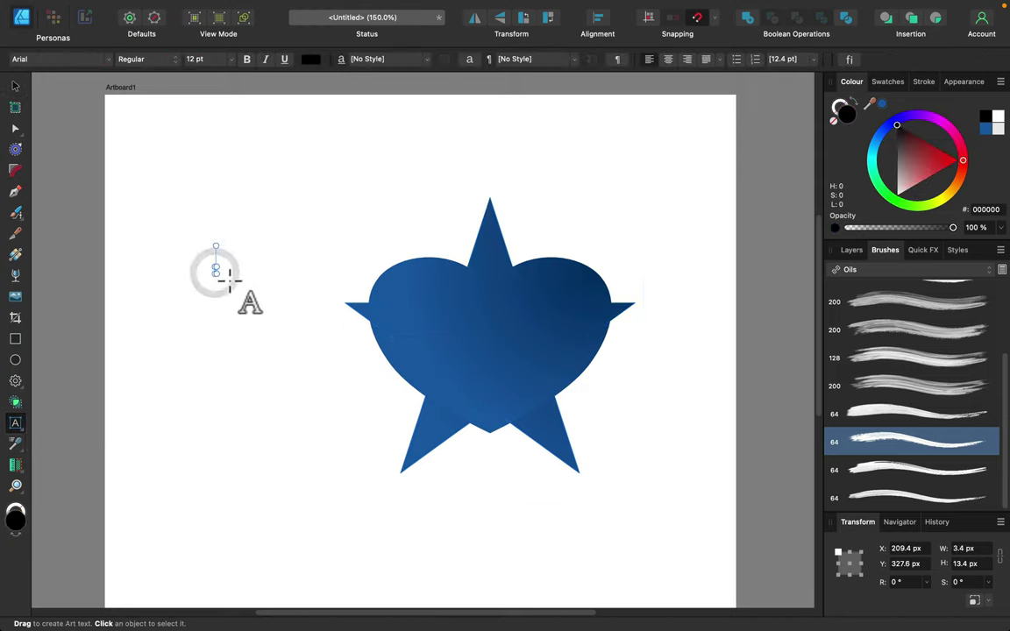
type("Text")
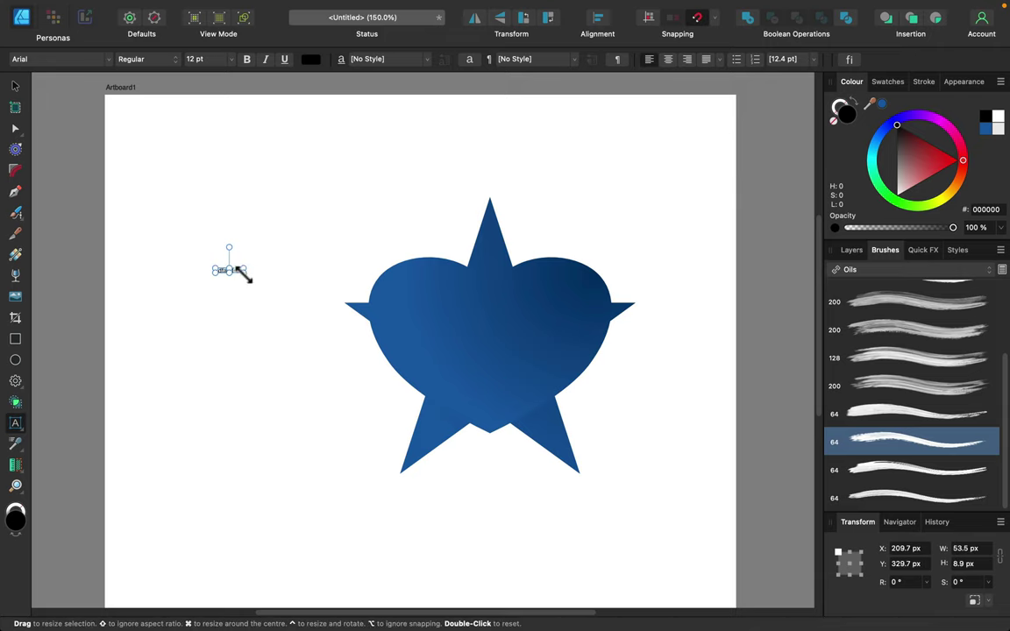
left_click_drag(244, 273, 399, 351)
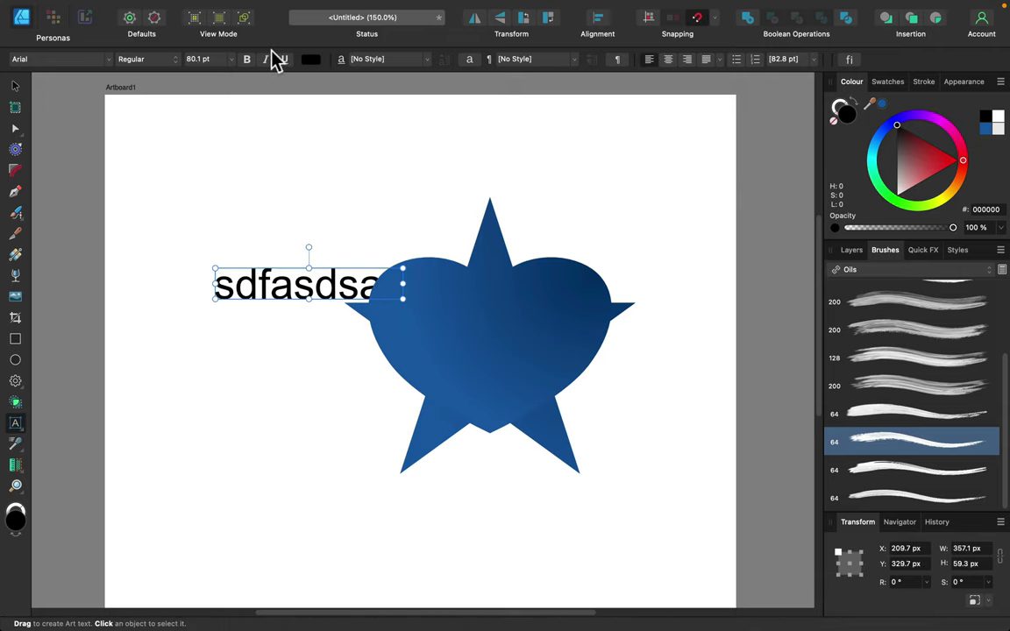
left_click(15, 85)
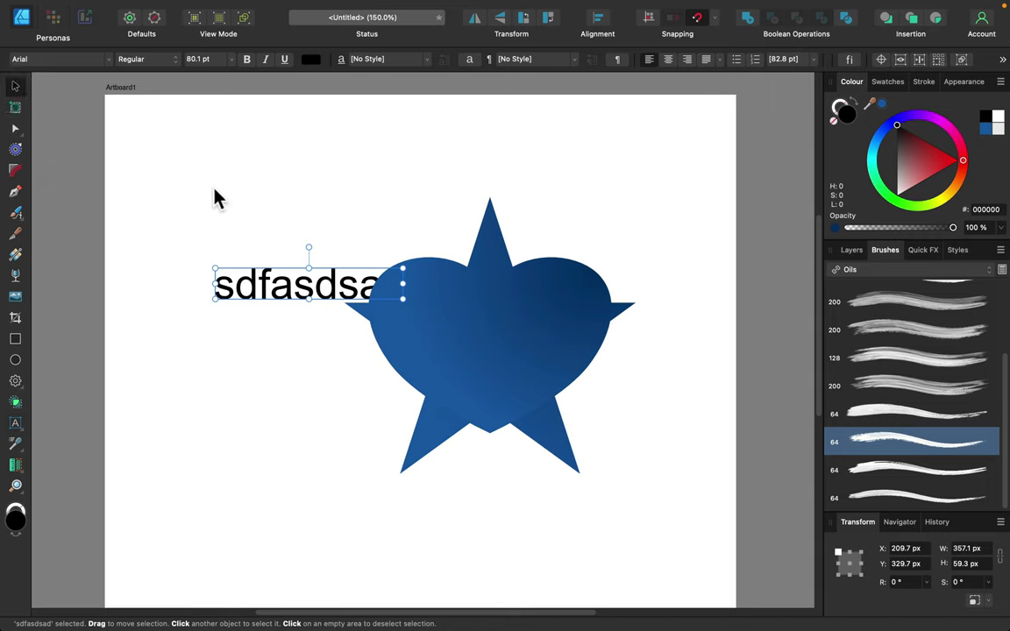
key("super+z")
key("super+z")
key("super+z")
key("super+z")
key("super+z")
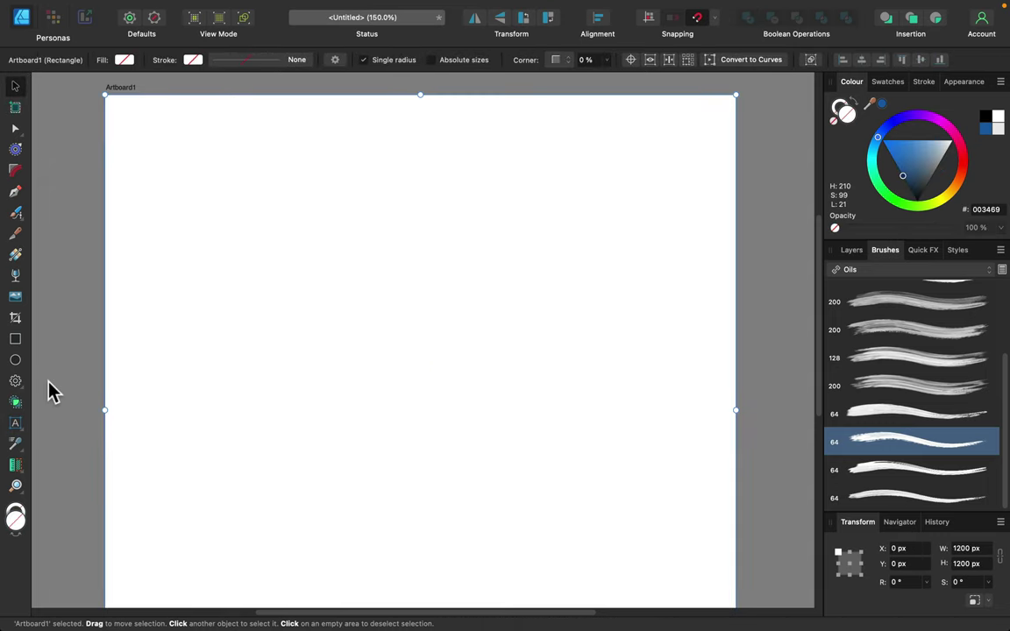
Draw a blue square on the left of the artboard and duplicate it to the right.
left_click(19, 447)
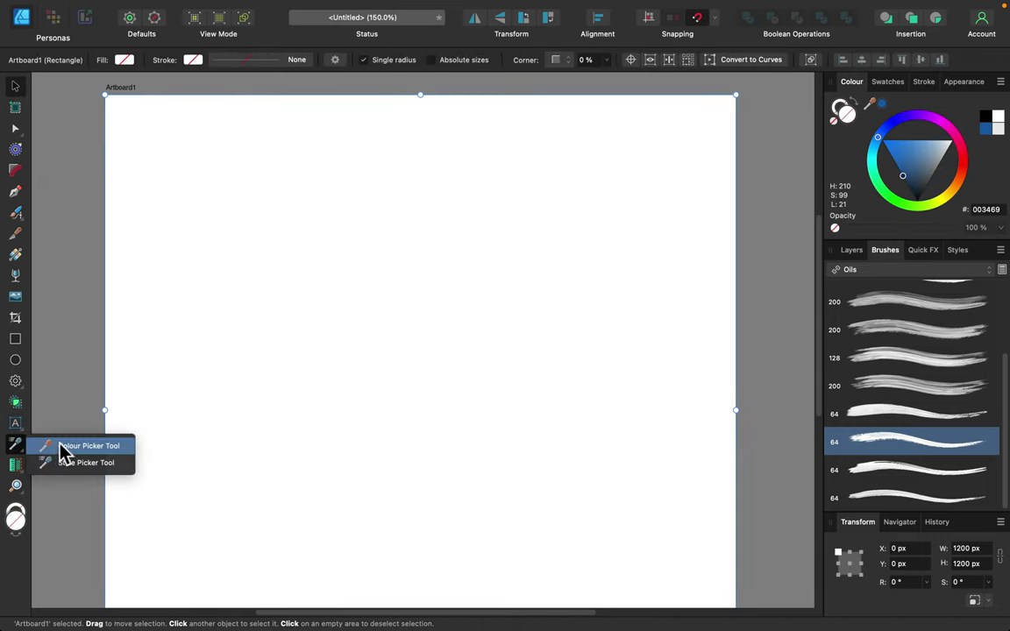
left_click(61, 447)
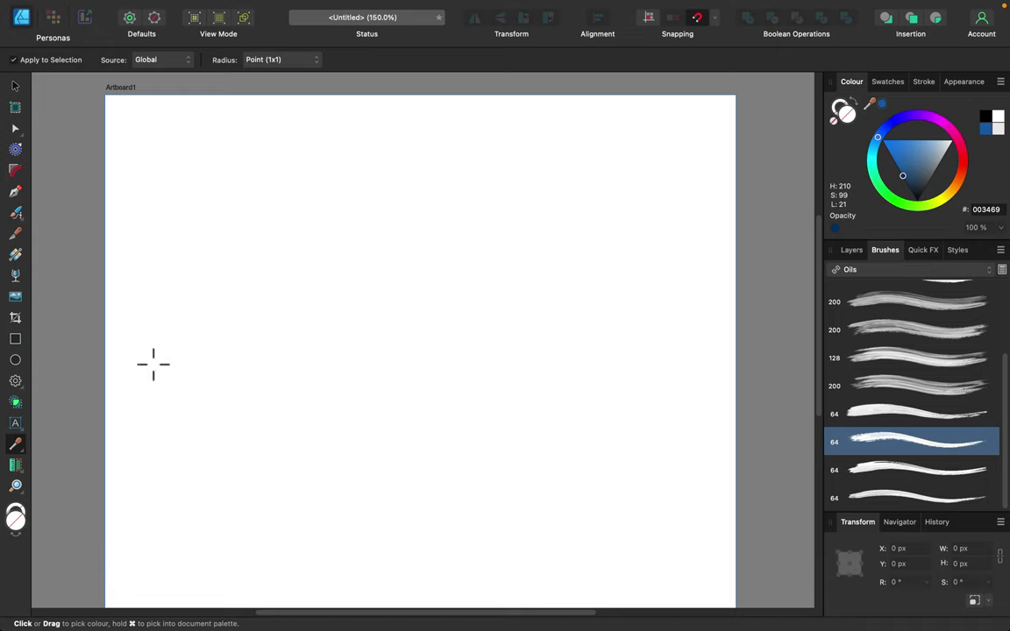
left_click(23, 448)
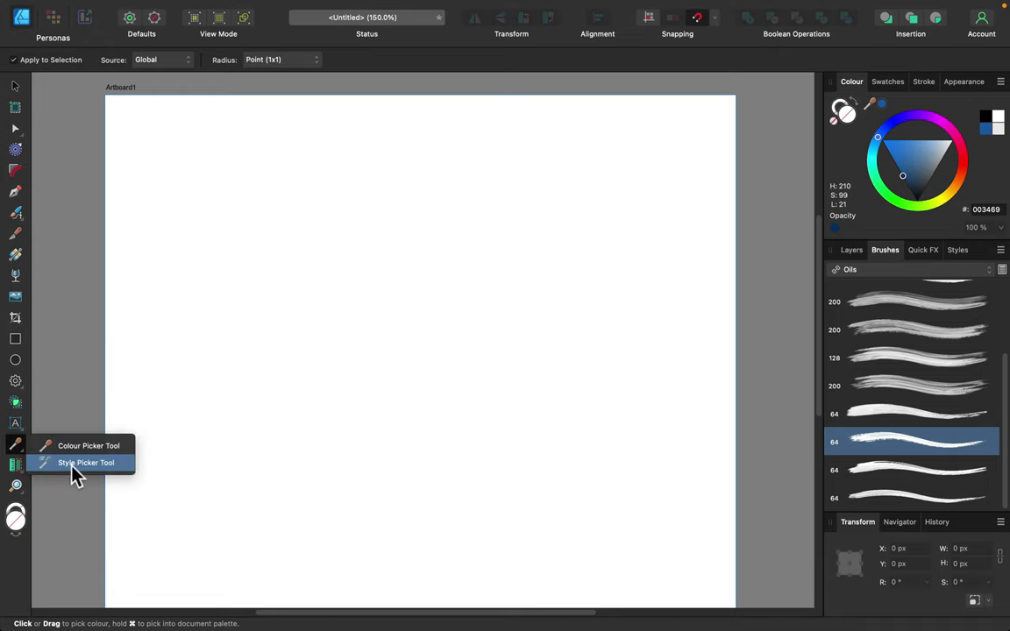
left_click(77, 466)
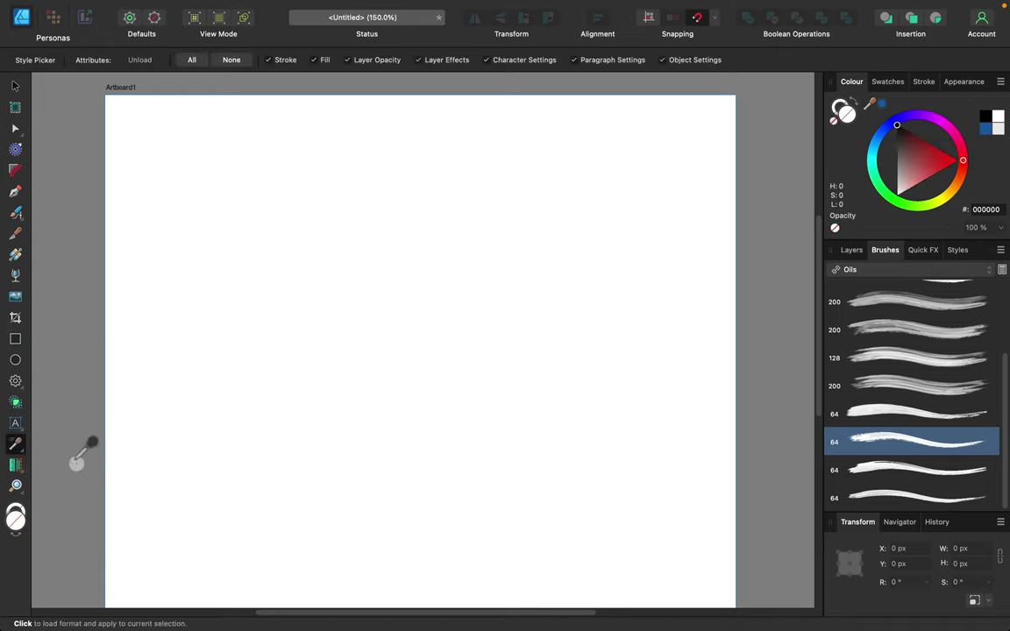
left_click(15, 338)
left_click_drag(205, 225, 308, 326)
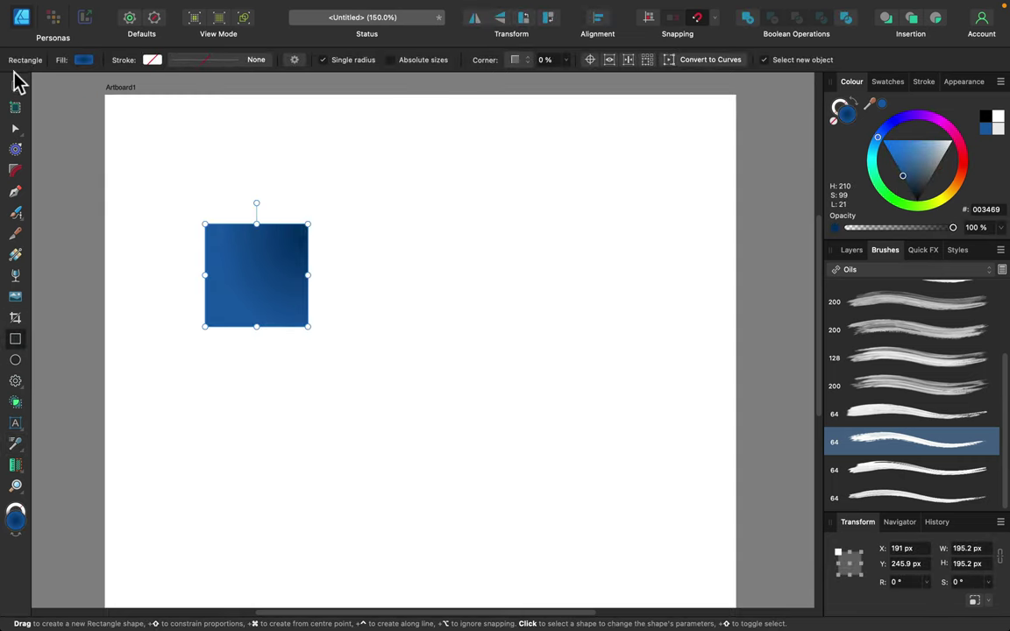
left_click(16, 88)
left_click_drag(260, 279, 417, 288)
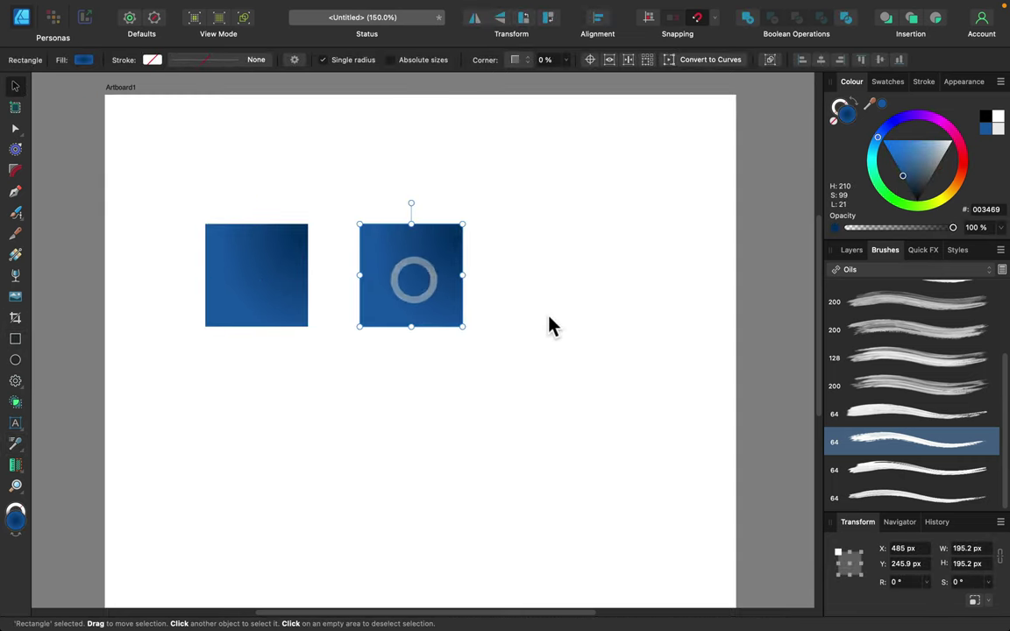
Give the right square a Quick FX outer shadow and copy it onto the left square with the Style Picker.
left_click(921, 251)
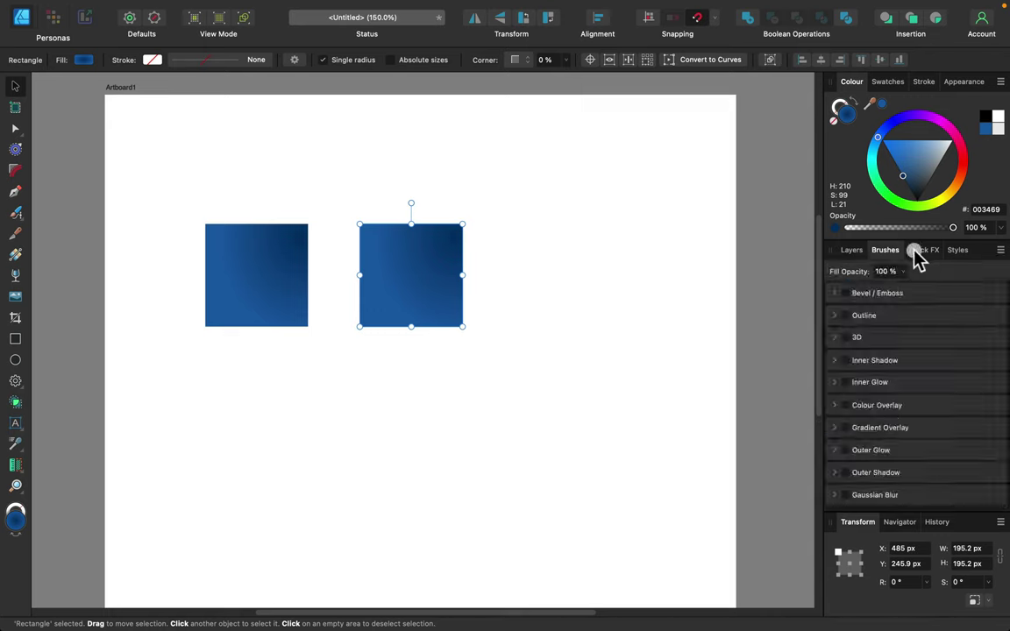
left_click(845, 473)
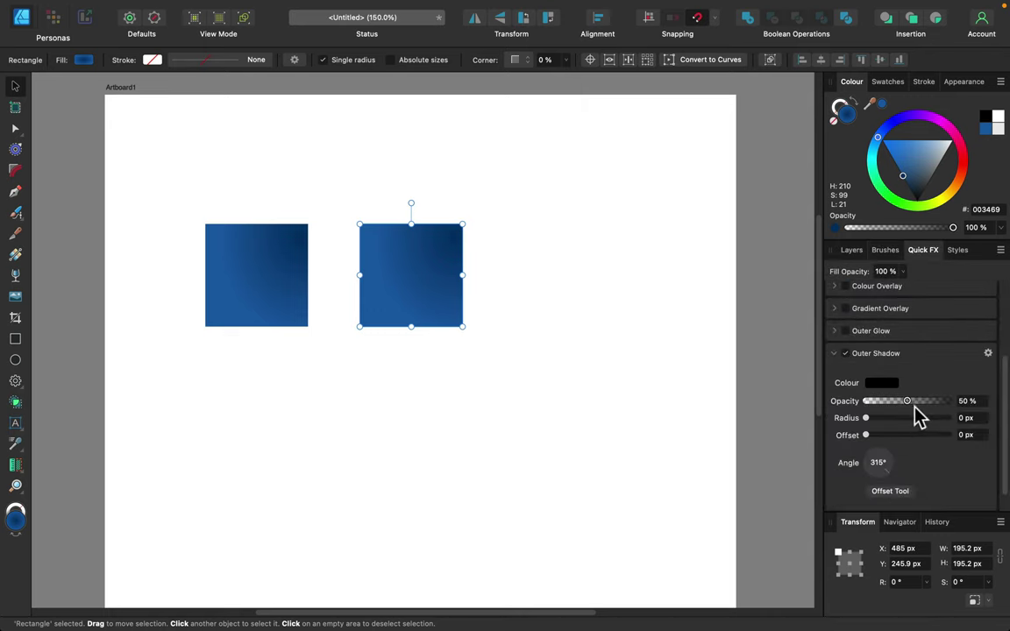
left_click_drag(913, 417, 933, 436)
scroll(902, 332, "up", 1)
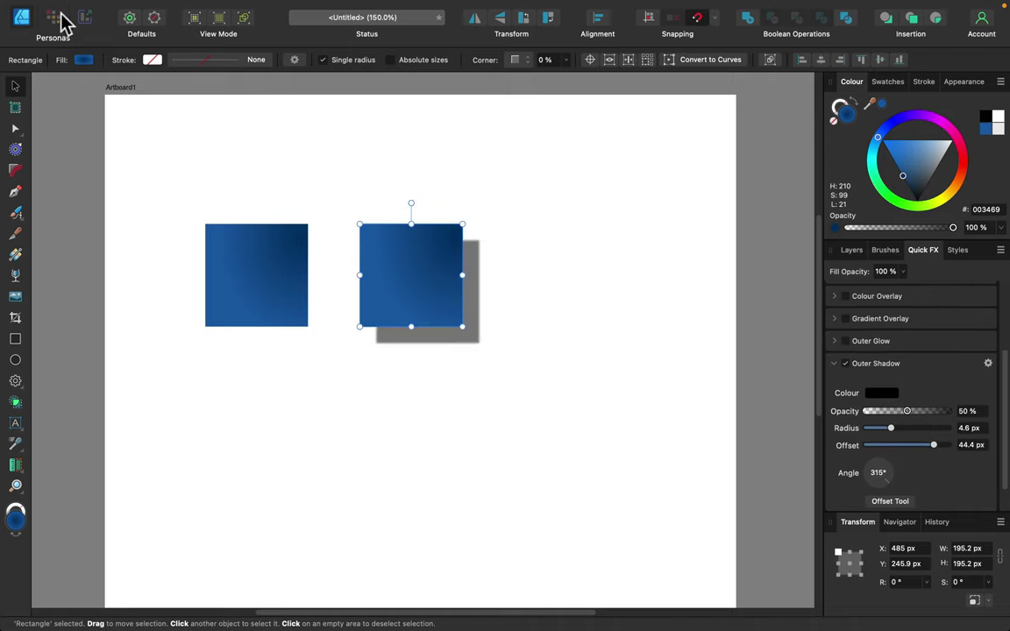
left_click(118, 131)
left_click(282, 300)
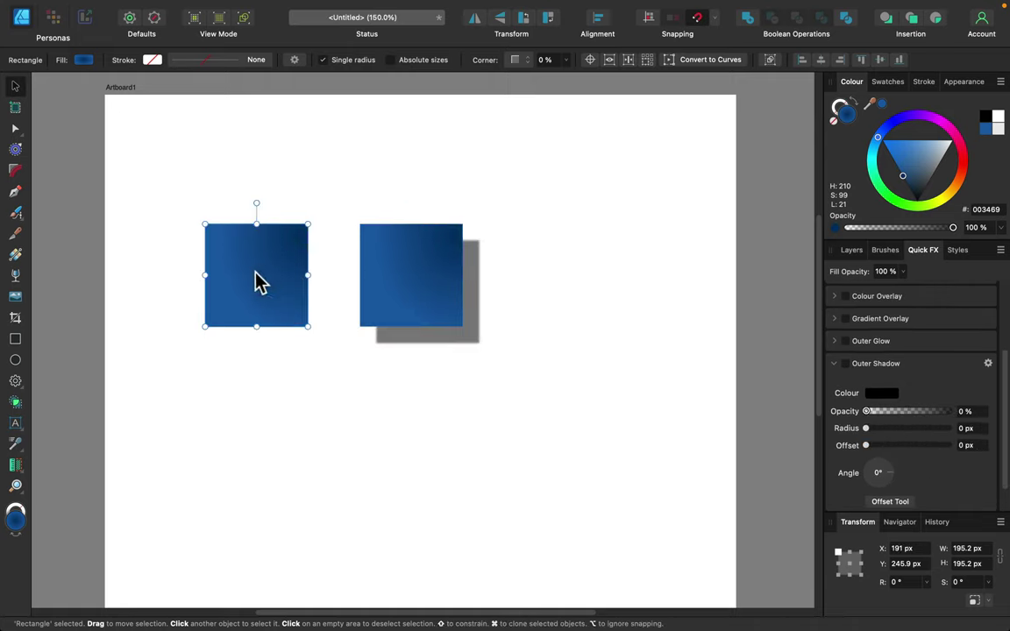
left_click(15, 445)
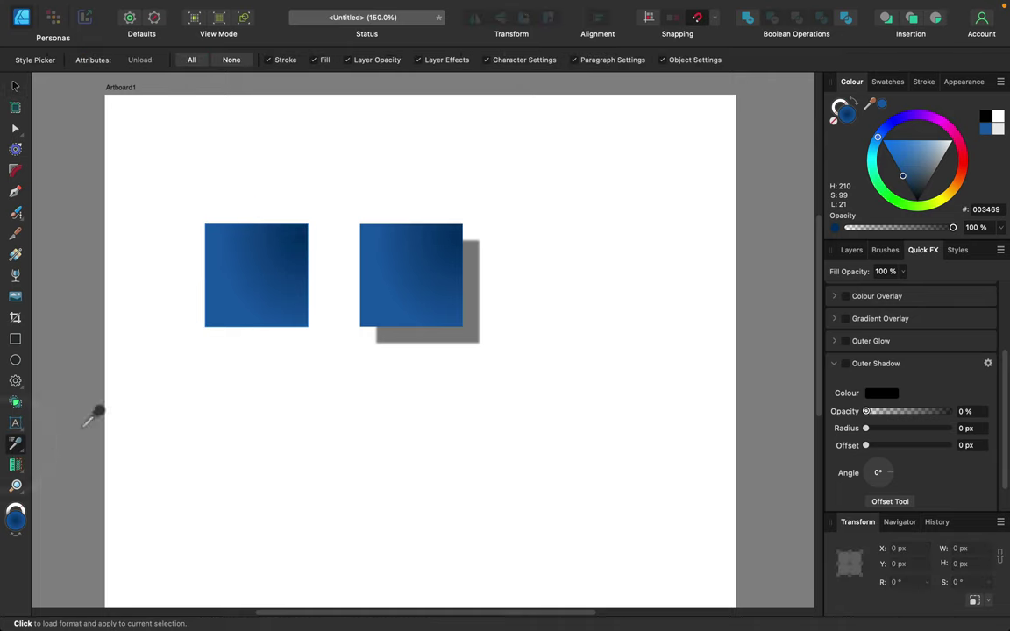
left_click(397, 284)
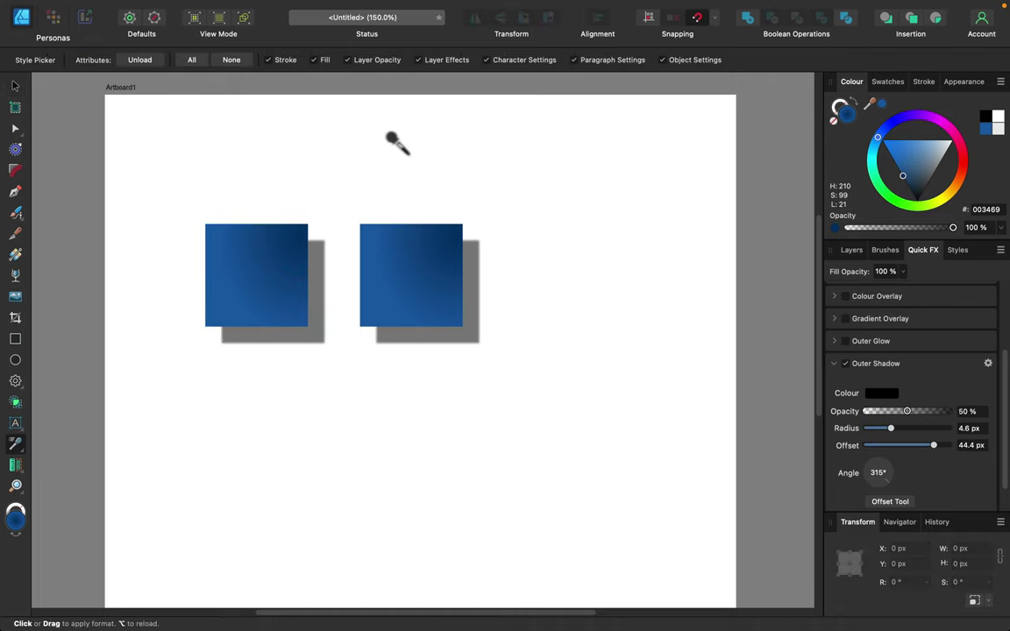
Recolour the right square solid light blue 3FC2F9 using the Colour Picker.
left_click(27, 454)
left_click(70, 444)
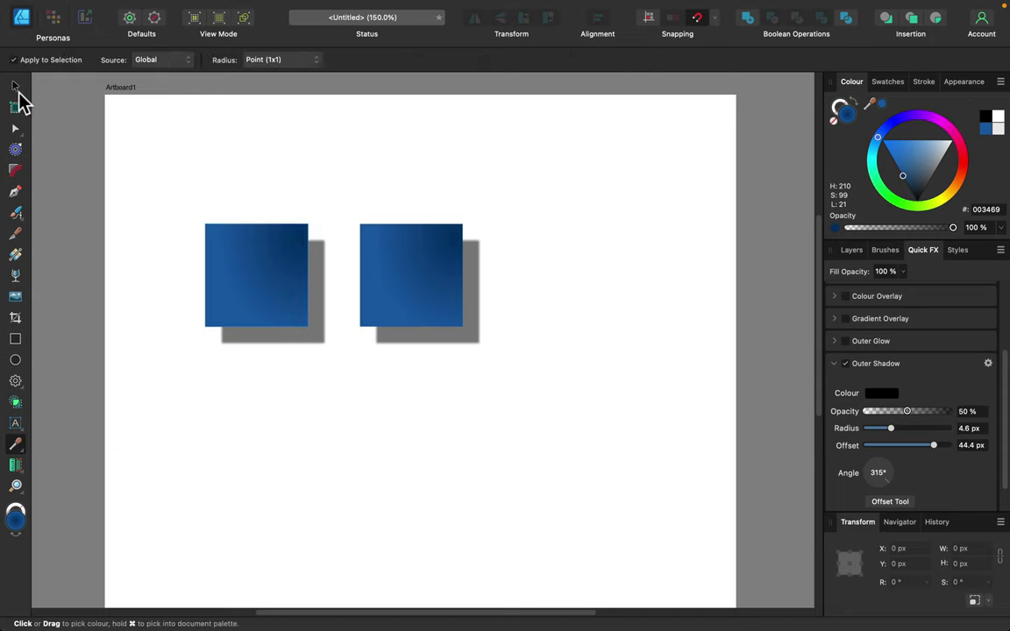
left_click(15, 86)
left_click(338, 159)
left_click(429, 277)
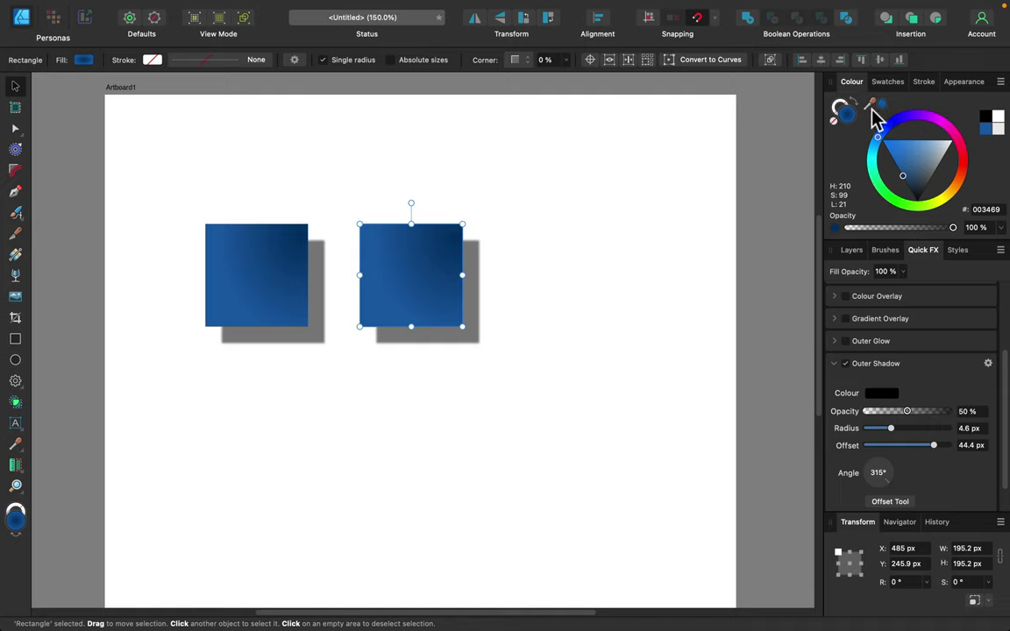
left_click_drag(873, 112, 30, 19)
left_click(881, 105)
left_click(531, 297)
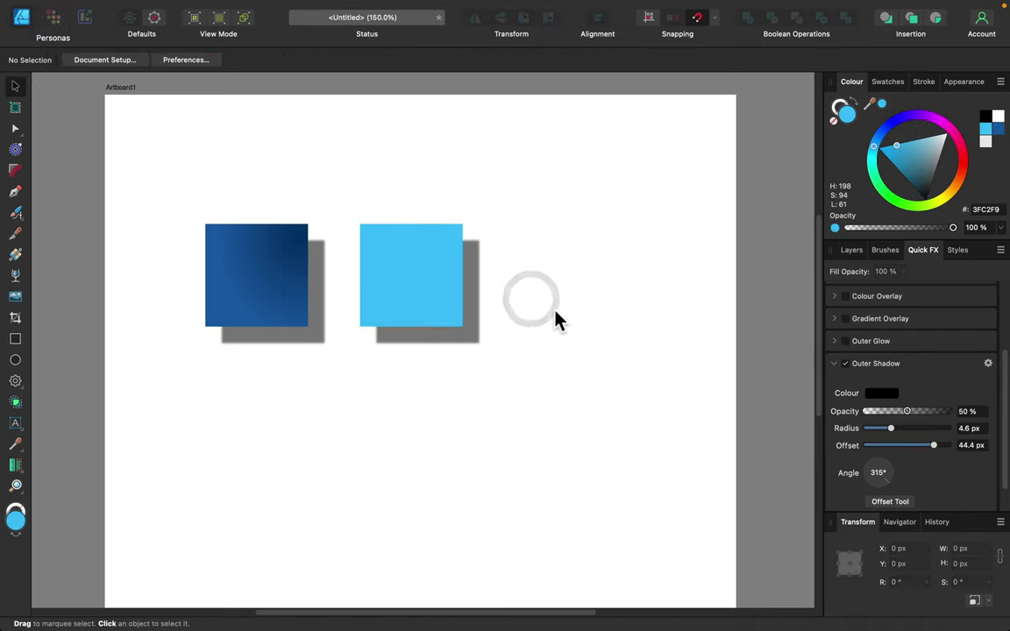
Measure the left square with the Area Tool, showing 38106.3 px² area and 780.8 px perimeter.
left_click(17, 470)
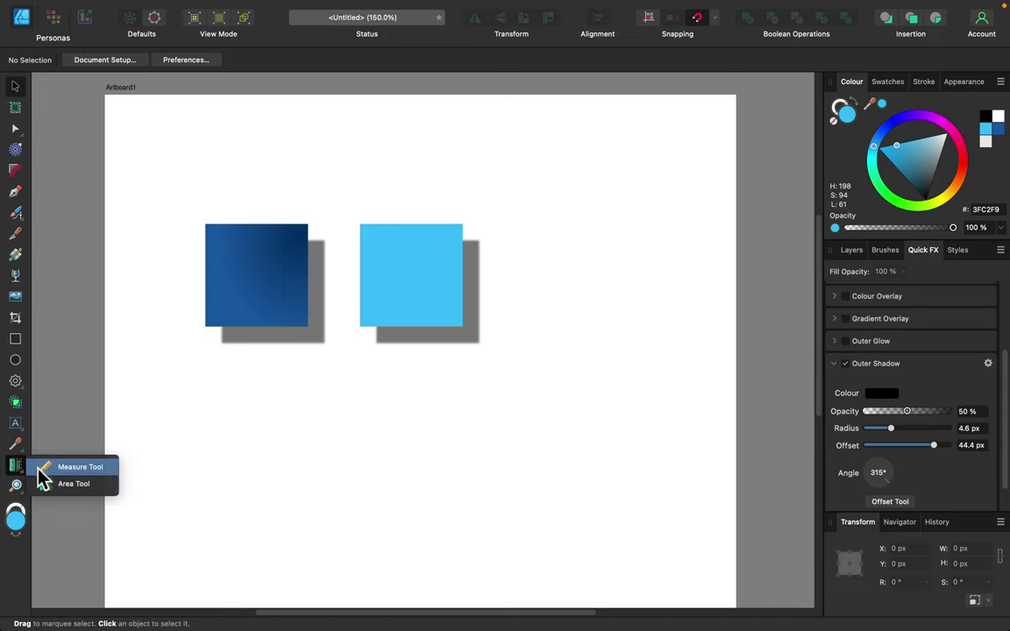
left_click(67, 487)
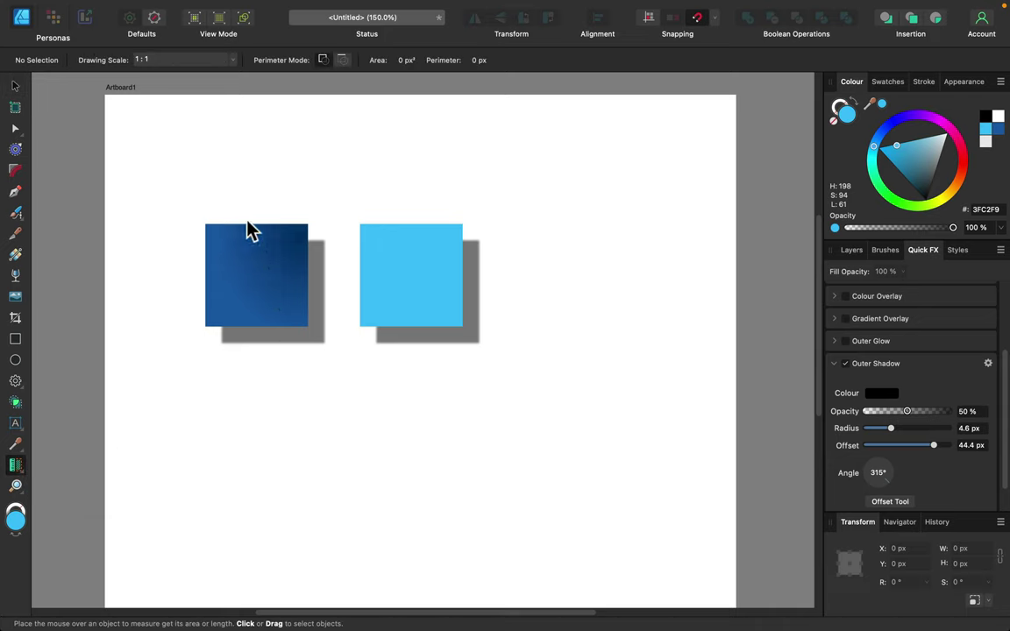
left_click(259, 276)
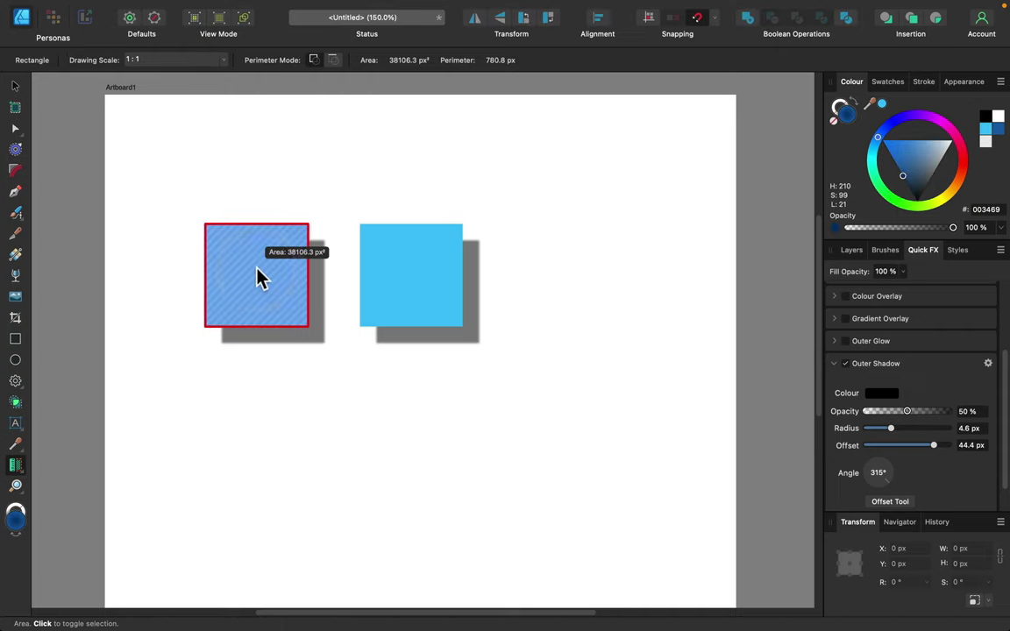
left_click(419, 279)
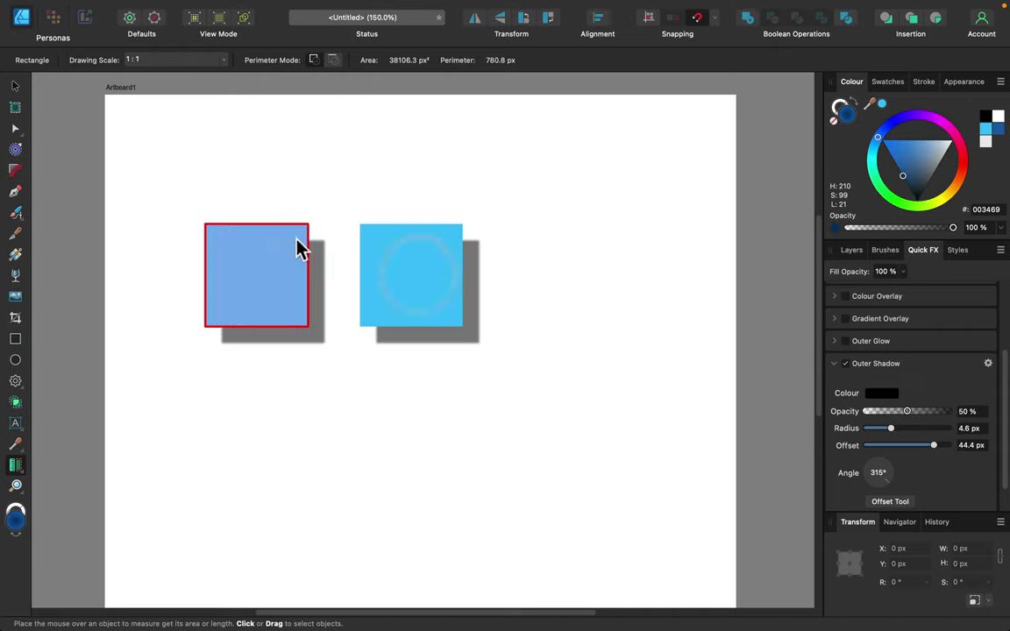
left_click(150, 58)
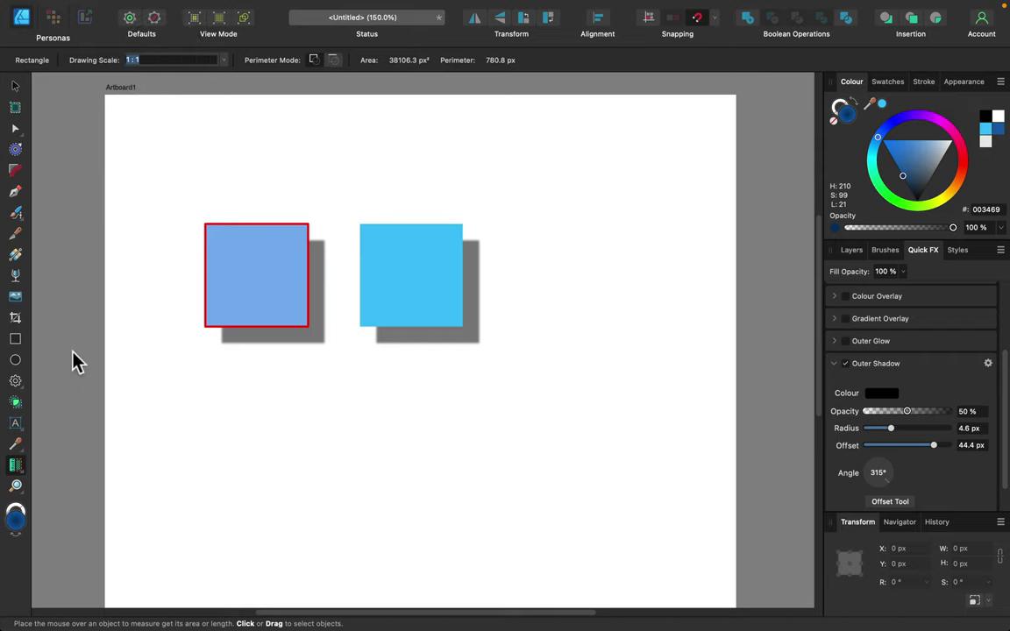
Measure a distance along the left square's left edge, then return to the Area Tool.
left_click(15, 467)
left_click(61, 466)
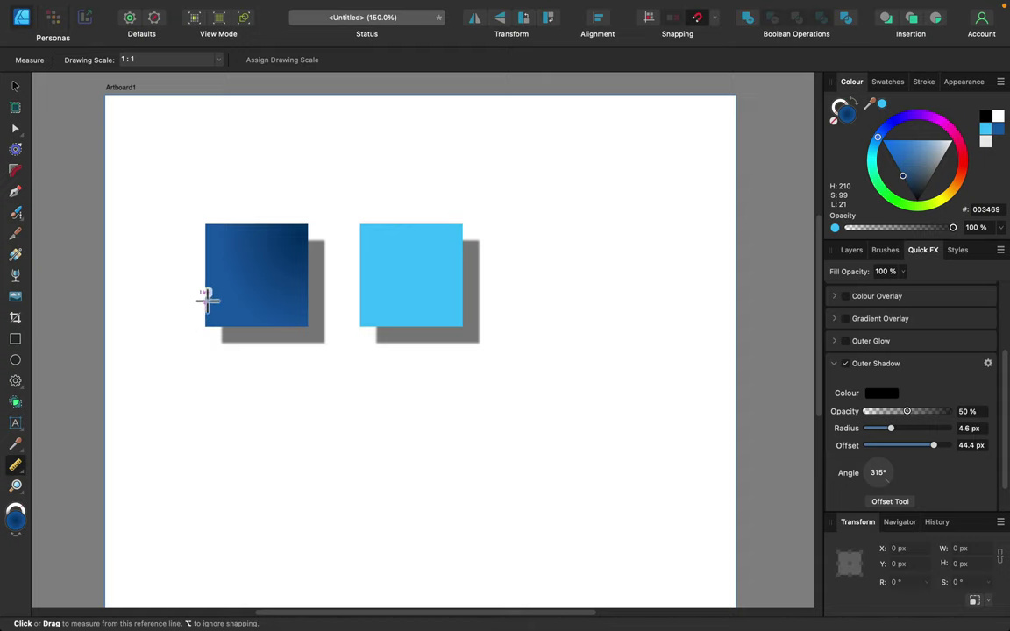
mouse_move(207, 288)
left_mouse_down()
mouse_move(306, 286)
mouse_move(307, 318)
mouse_move(305, 245)
mouse_move(205, 218)
mouse_move(202, 158)
mouse_move(218, 162)
mouse_move(205, 158)
mouse_move(209, 173)
mouse_move(331, 200)
mouse_move(312, 234)
mouse_move(302, 216)
mouse_move(360, 221)
mouse_move(270, 231)
mouse_move(309, 217)
mouse_move(317, 305)
mouse_move(296, 326)
mouse_move(207, 324)
left_mouse_up()
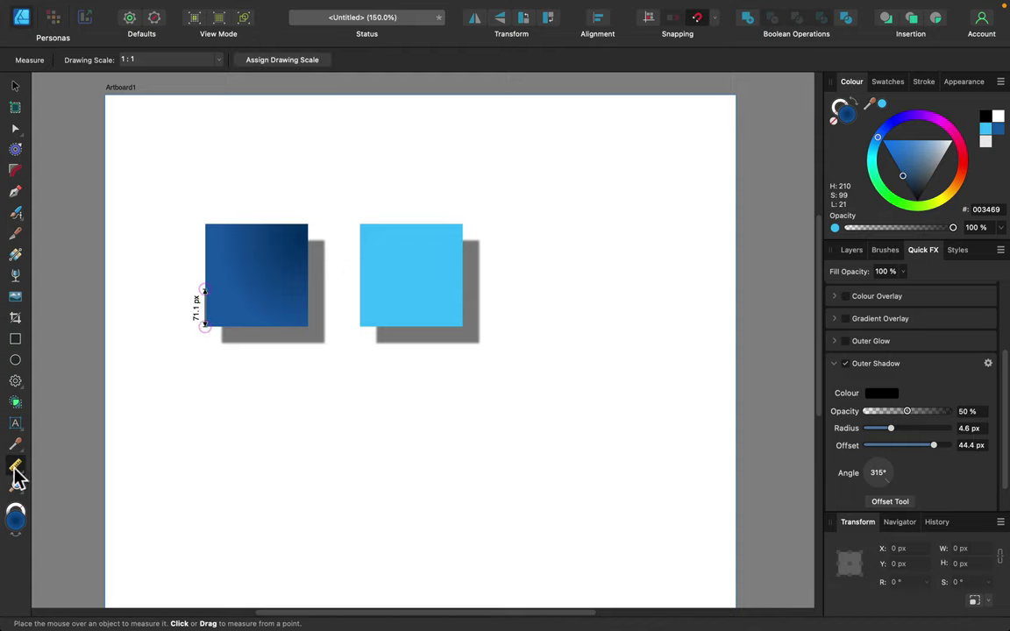
left_click_drag(17, 477, 42, 482)
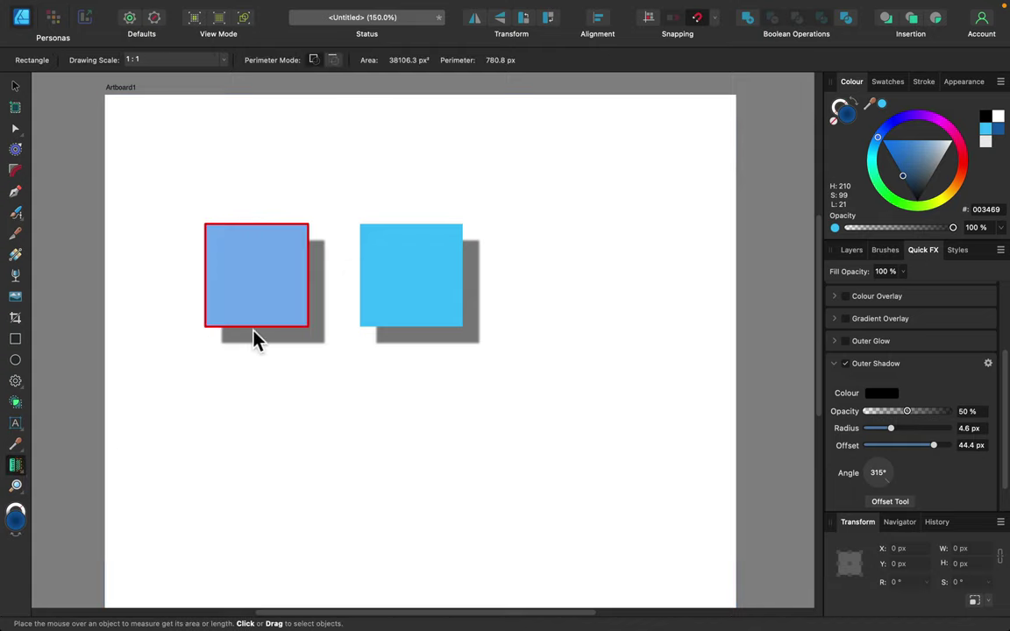
mouse_move(267, 320)
Overlap the dark blue square onto the cyan one and merge both with Boolean Add.
left_click(18, 91)
left_click(208, 248)
left_click_drag(285, 295, 394, 242)
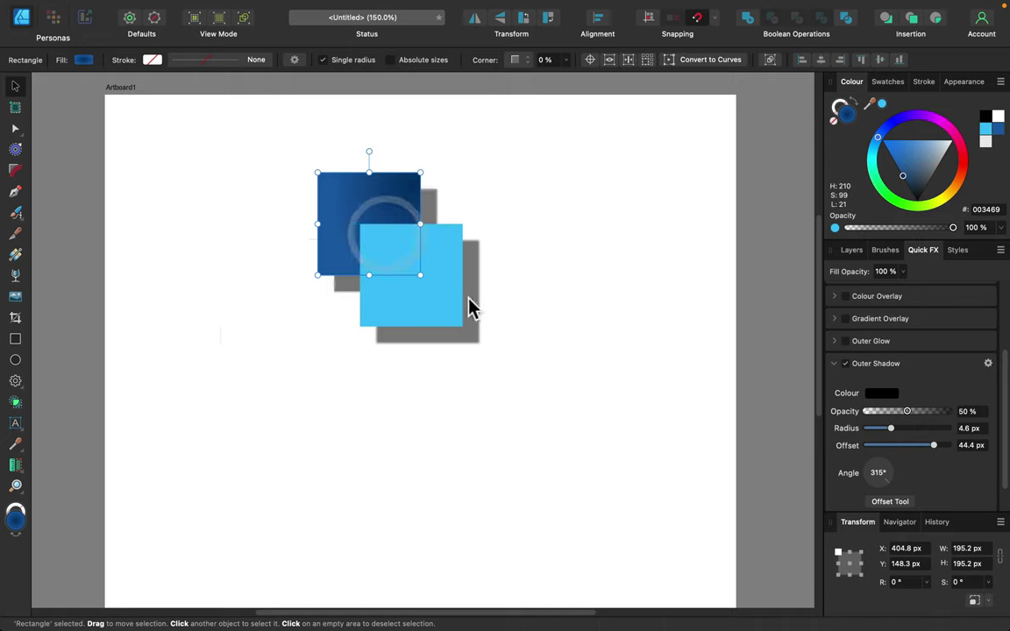
left_click(465, 305, "shift")
left_click(746, 18)
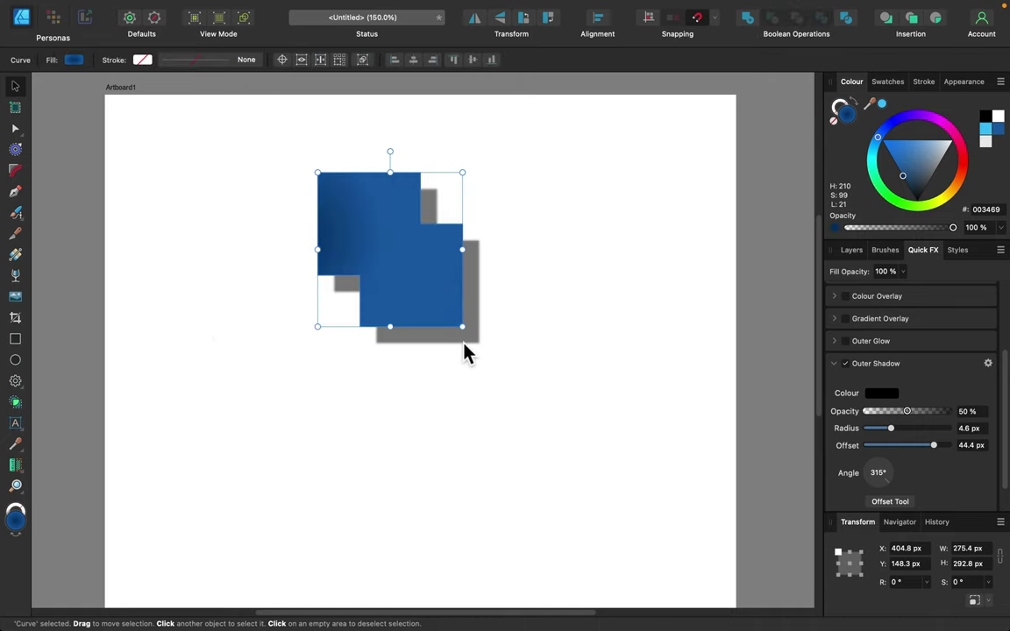
Enlarge the merged shape to about 439.5 × 467.2 px and measure its 165463.6 px² area.
left_click_drag(461, 327, 549, 418)
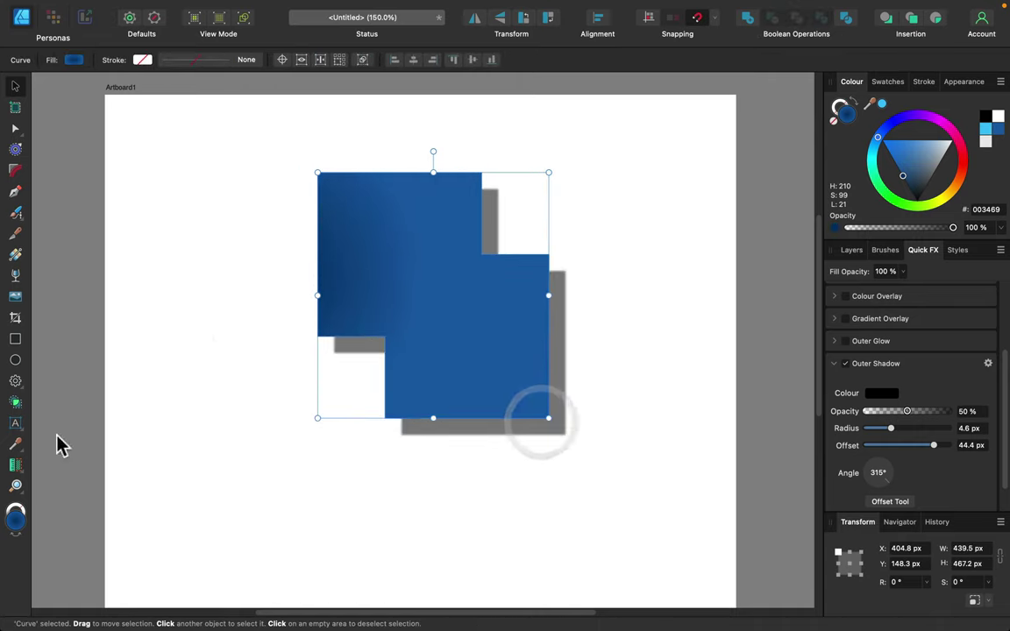
left_click(13, 467)
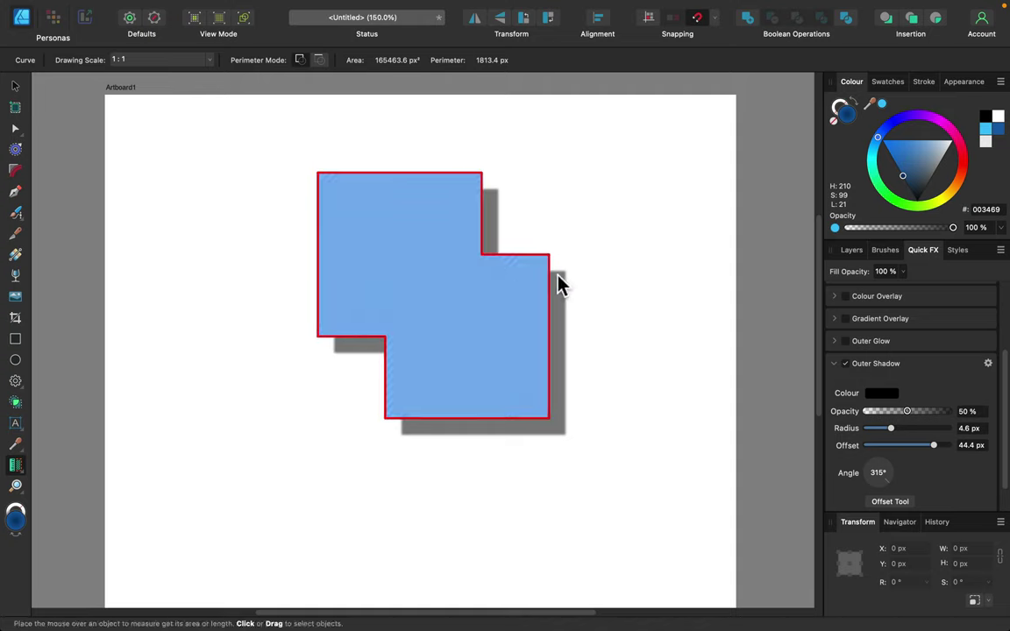
left_click(15, 86)
left_click(257, 212)
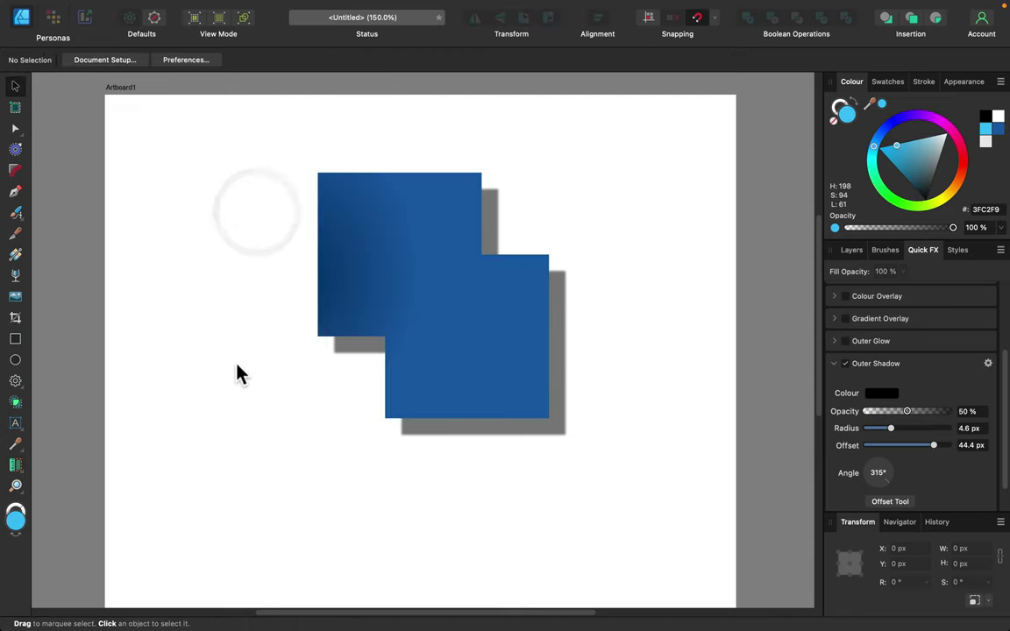
left_click(22, 492)
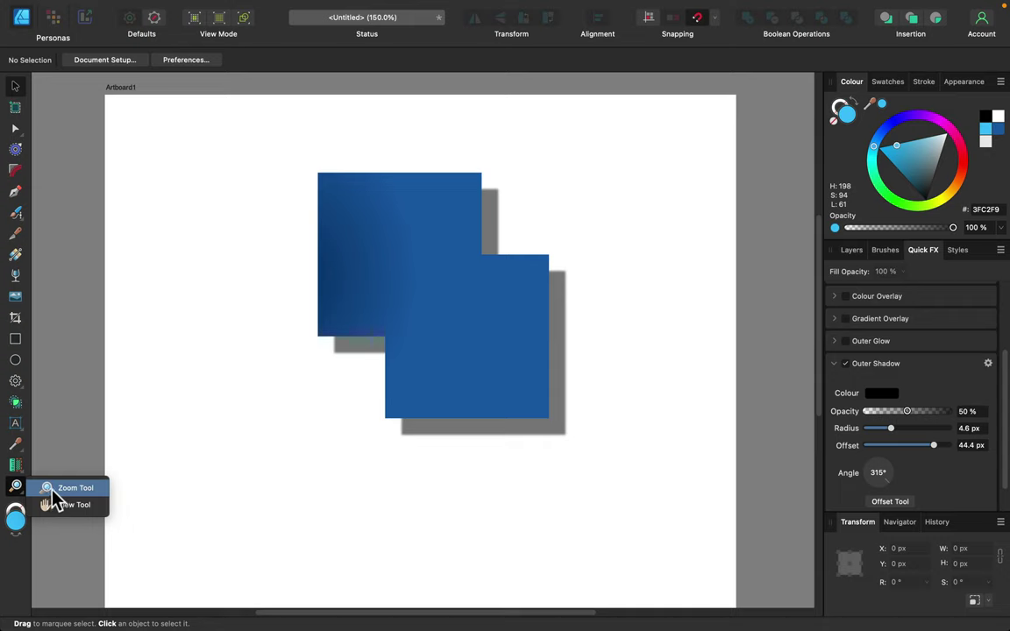
left_click(55, 492)
left_click(349, 249)
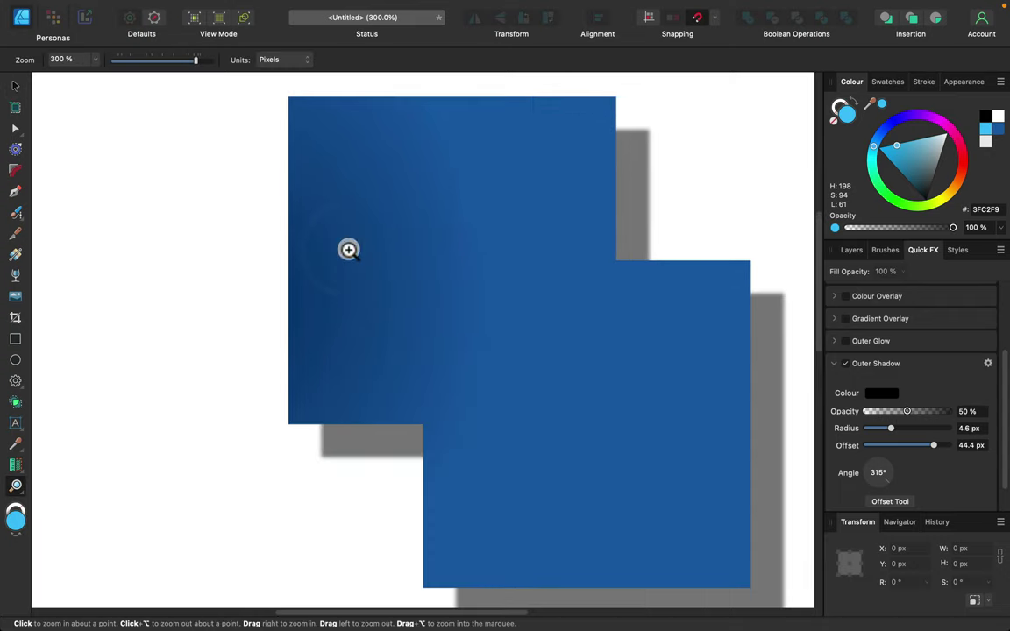
left_click(12, 492)
left_click(50, 506)
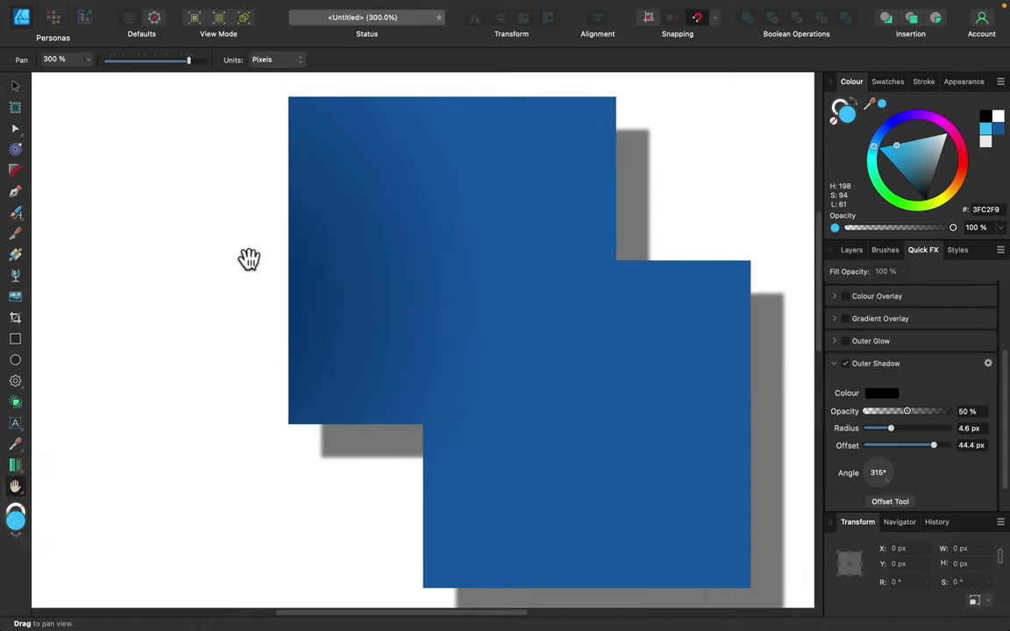
left_click_drag(323, 356, 307, 334)
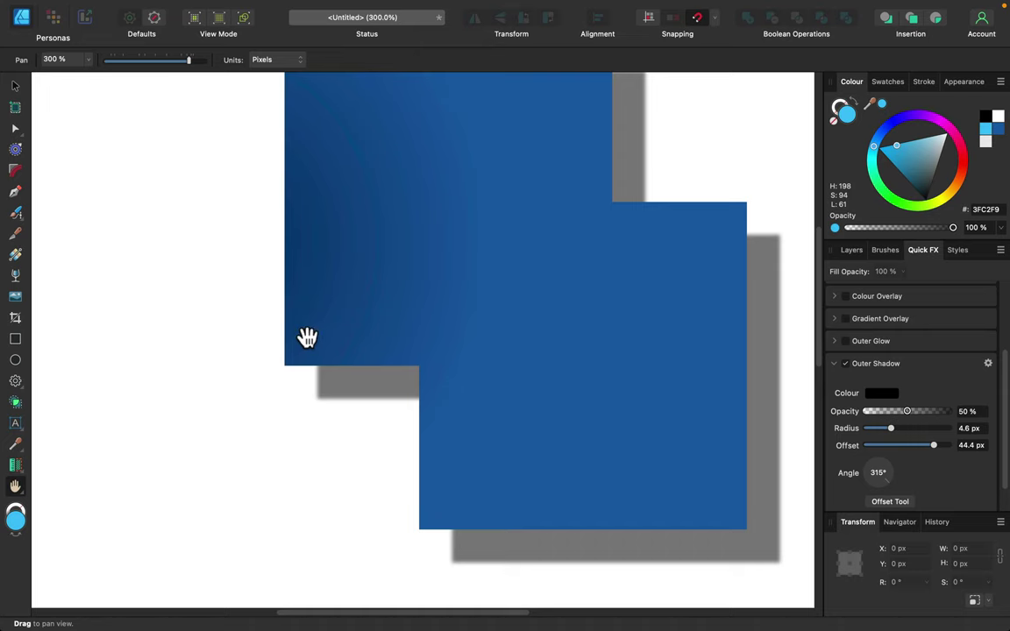
key("super+minus")
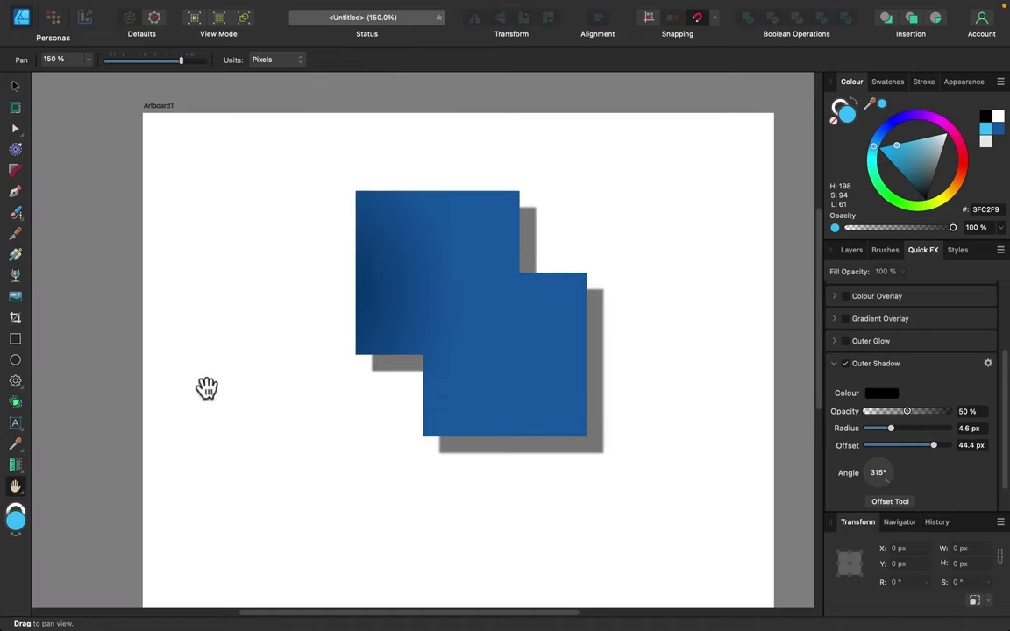
left_click(15, 488)
left_click(58, 489)
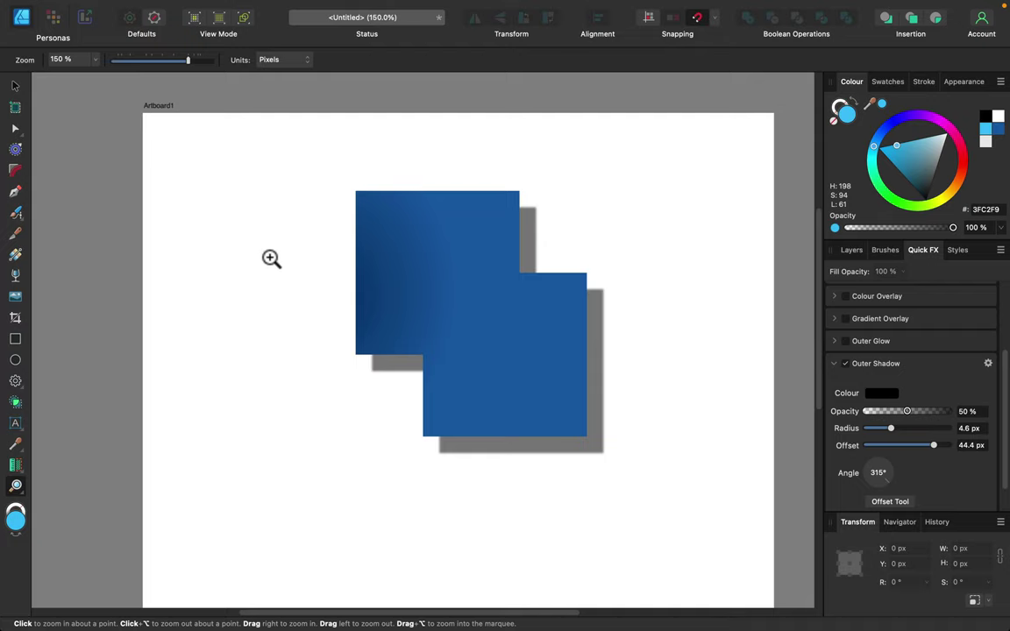
left_click(386, 300)
left_click(385, 300)
left_click(386, 300)
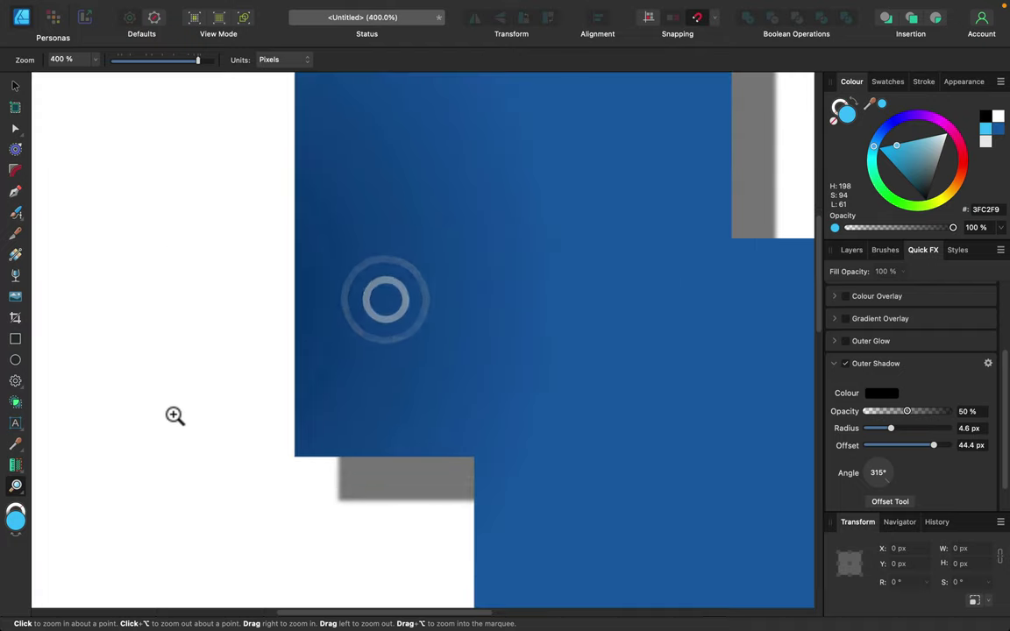
left_click(16, 487)
left_click(52, 505)
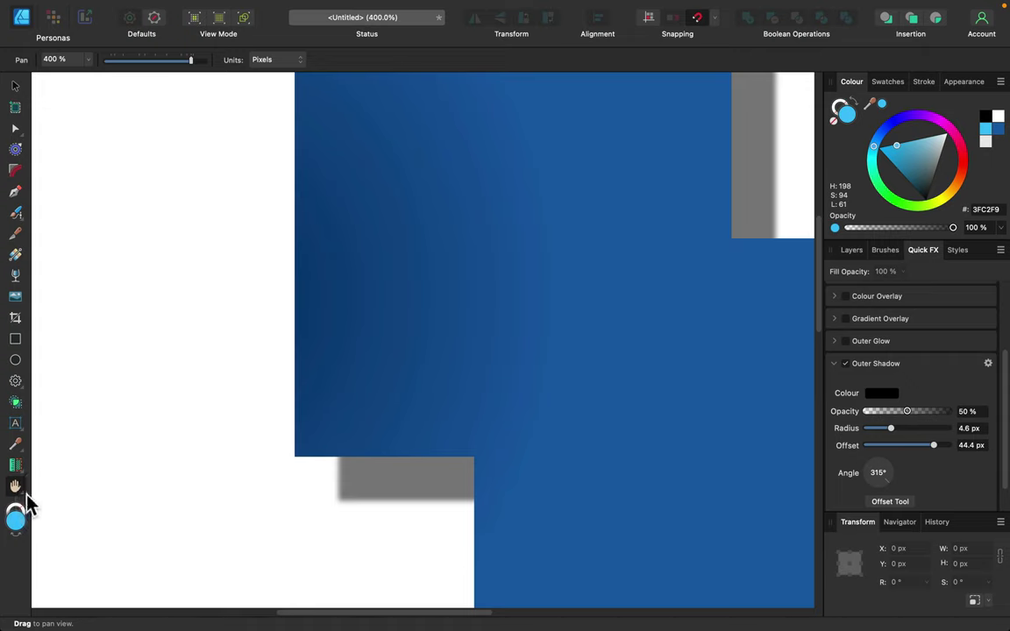
left_click_drag(407, 420, 423, 406)
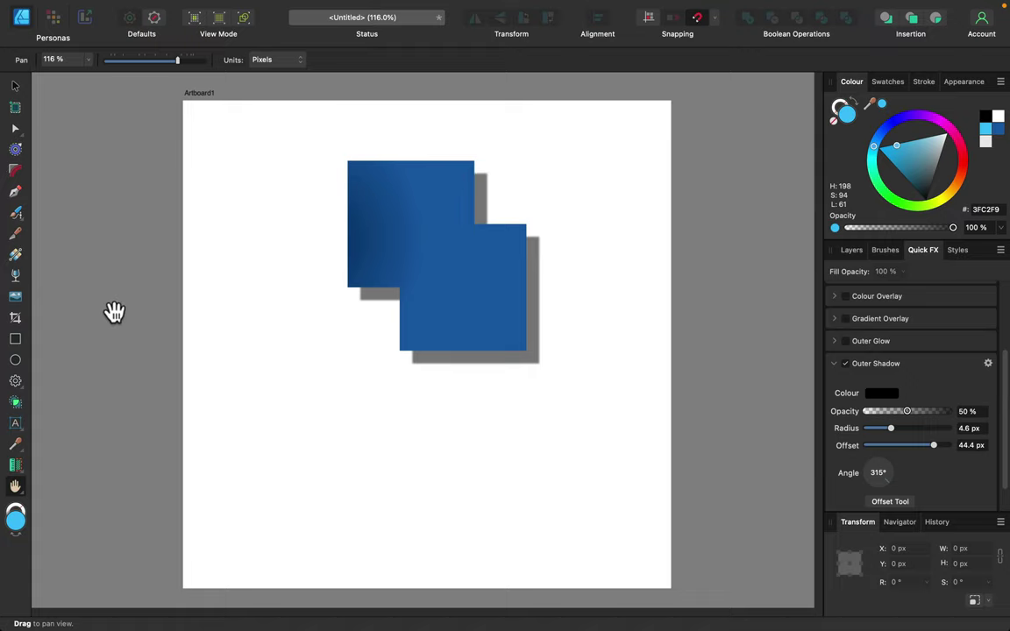
key("super+equal")
key("super+equal")
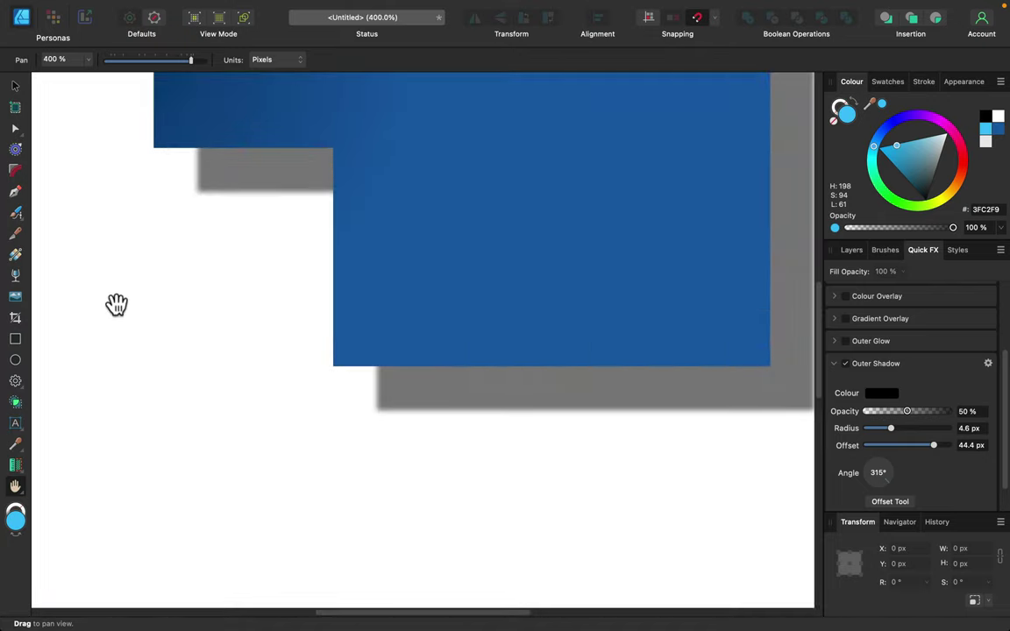
key("super+minus")
key("super+minus")
key("super+equal")
key("super+equal")
key("super+minus")
key("super+minus")
key("super+equal")
key("super+equal")
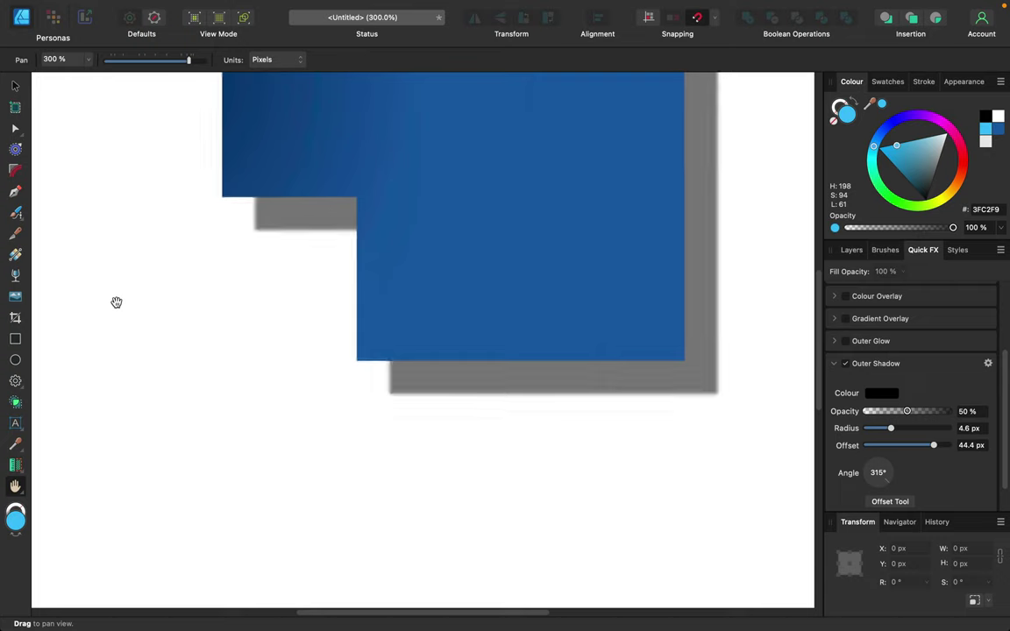
key("super+minus")
key("super+minus")
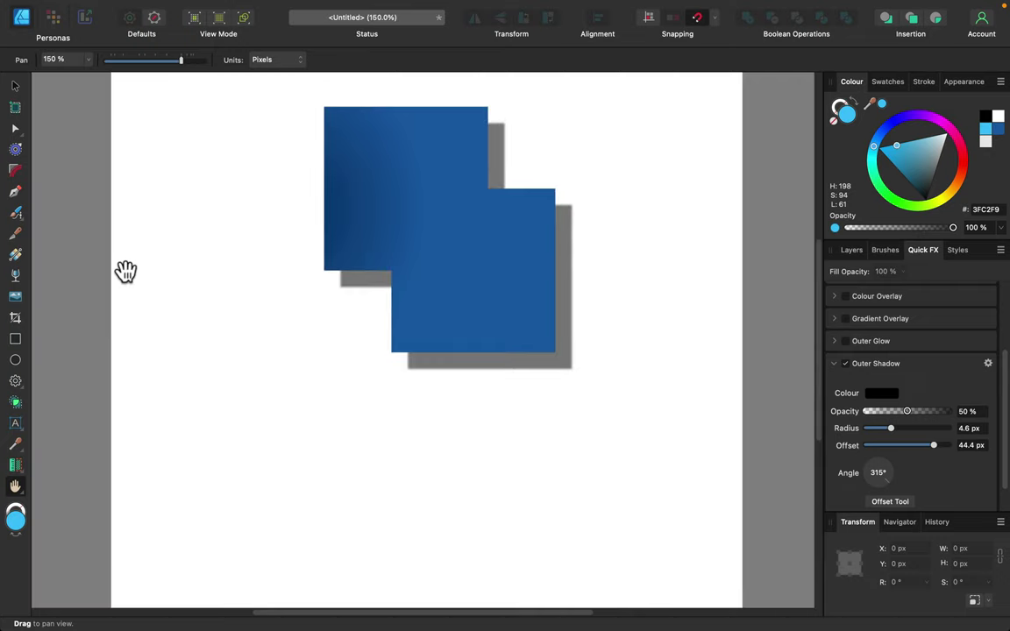
Deselect the merged squares, pan them back to centre, and switch to the Pen tool.
left_click(14, 86)
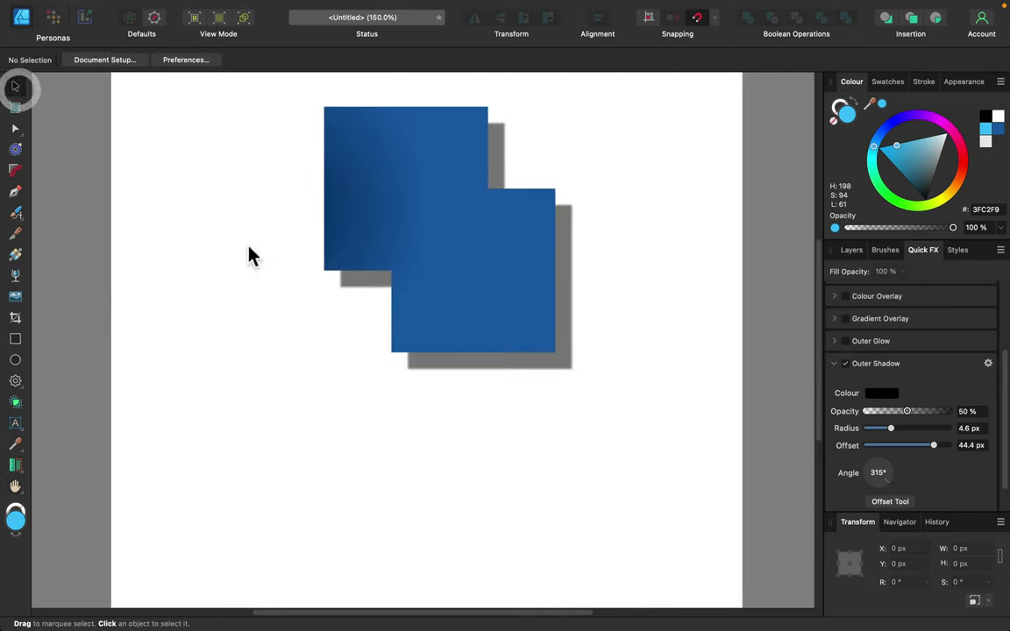
left_click(248, 249)
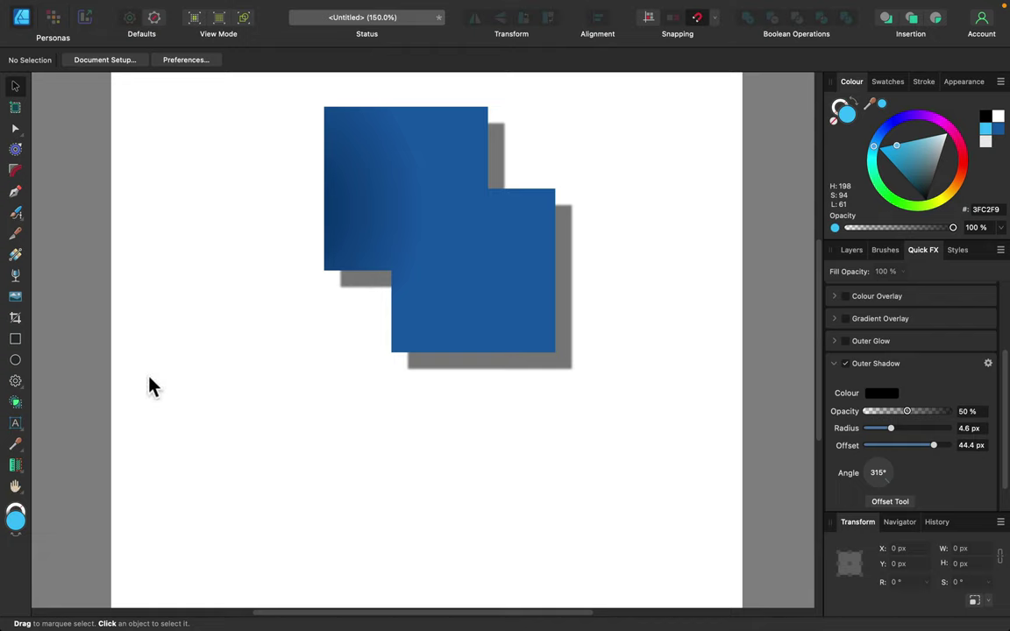
key("space")
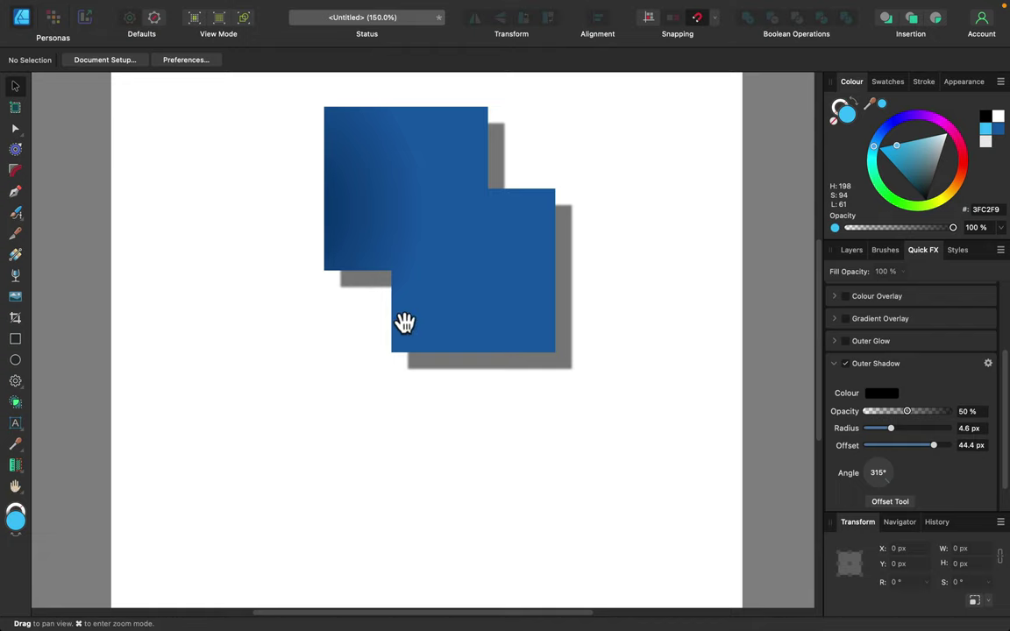
left_click_drag(406, 323, 489, 305)
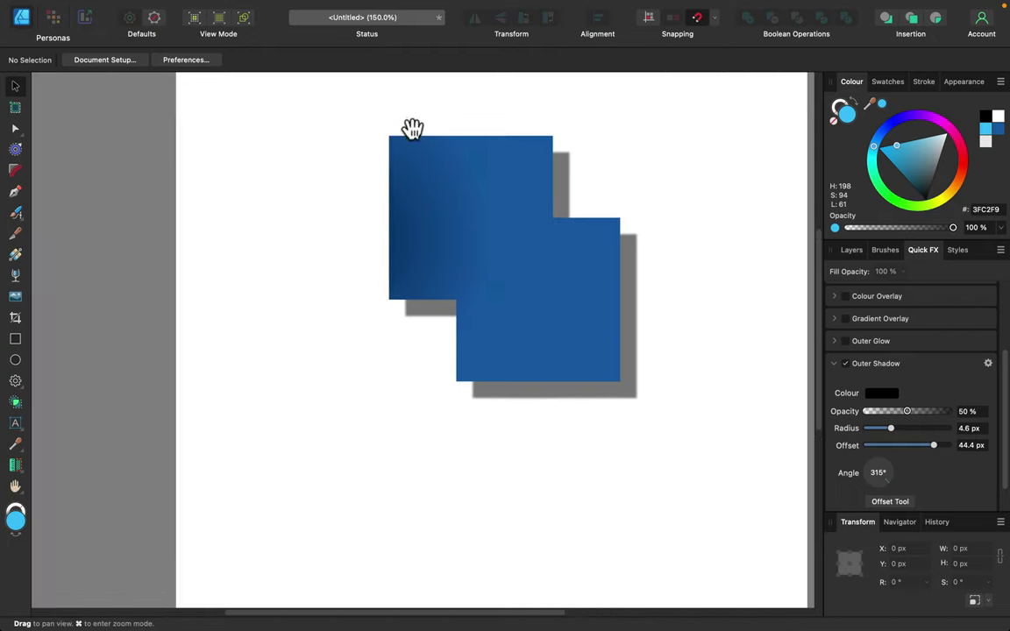
left_click_drag(412, 126, 368, 205)
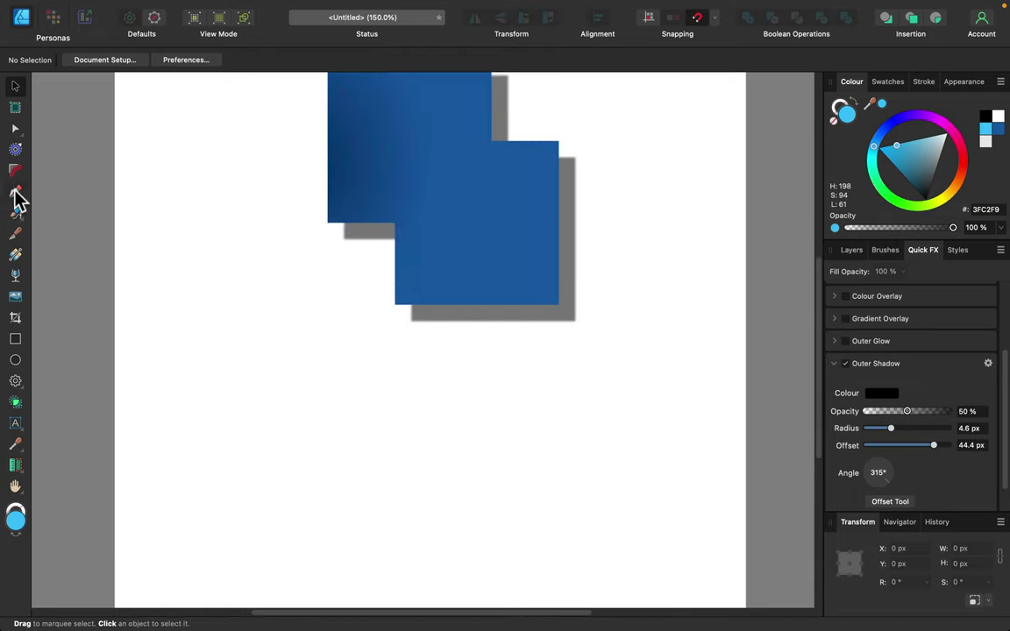
left_click(15, 193)
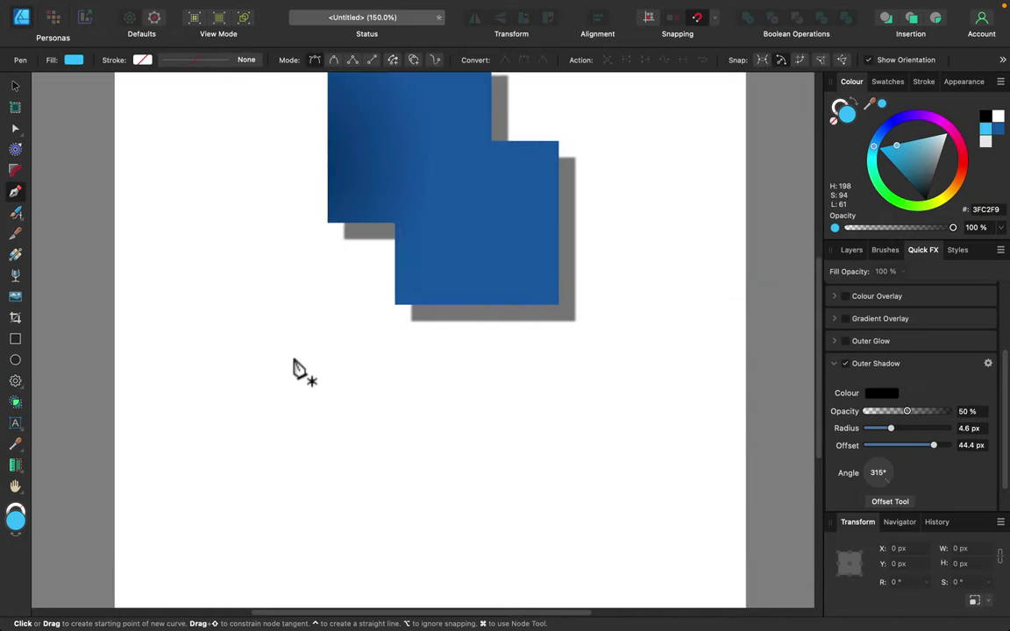
key("space")
left_click_drag(239, 327, 316, 428)
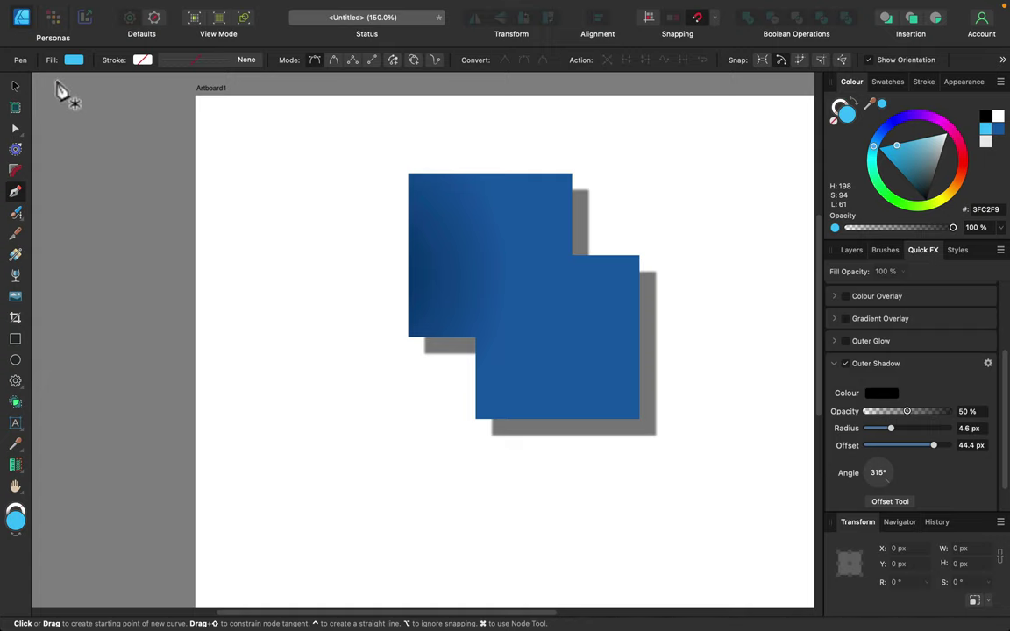
Give the merged shape a 1 pt near-black outline stroke in colour 001822.
left_click(16, 511)
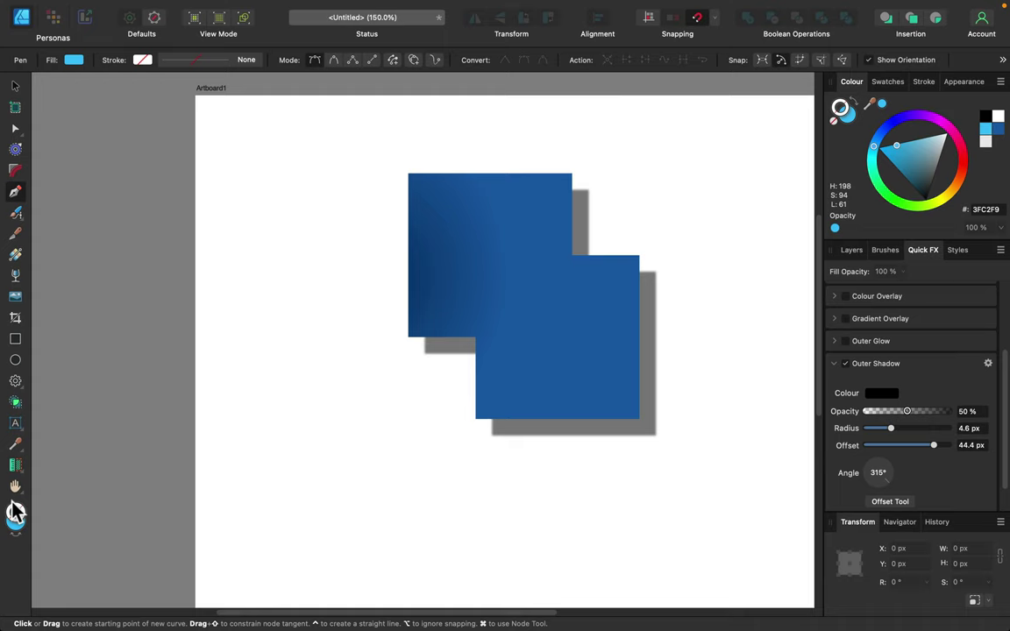
left_click(15, 86)
left_click(414, 199)
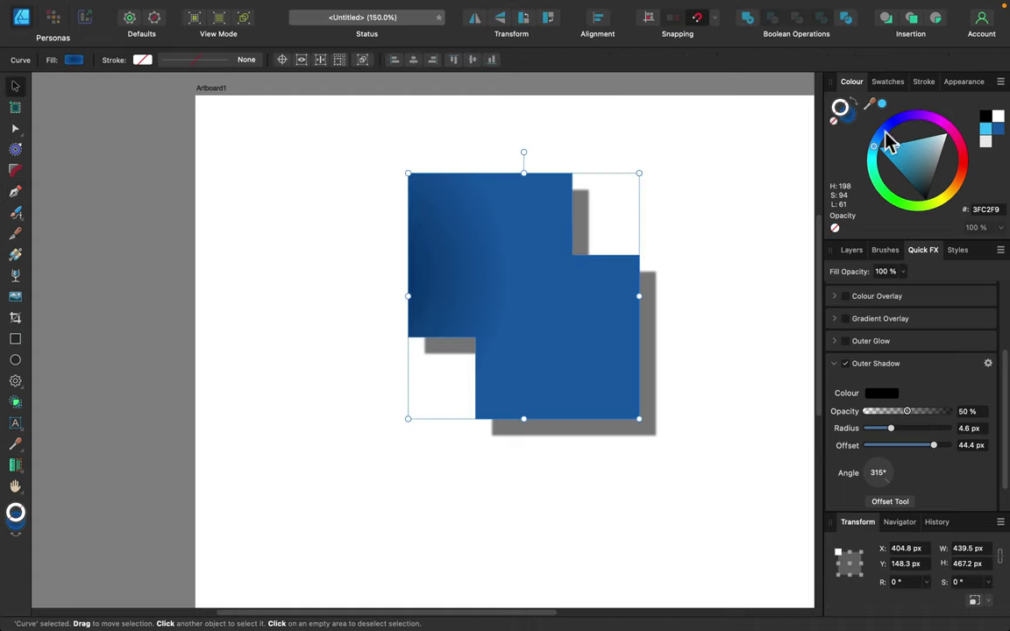
mouse_move(901, 154)
left_mouse_down()
mouse_move(898, 180)
mouse_move(914, 202)
mouse_move(919, 194)
left_mouse_up()
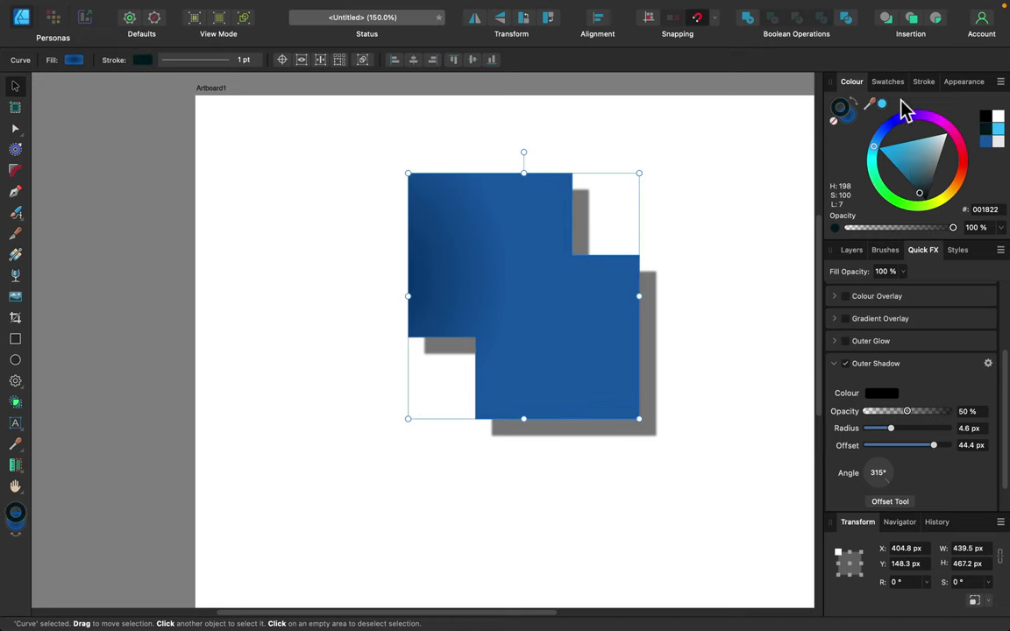
left_click(702, 159)
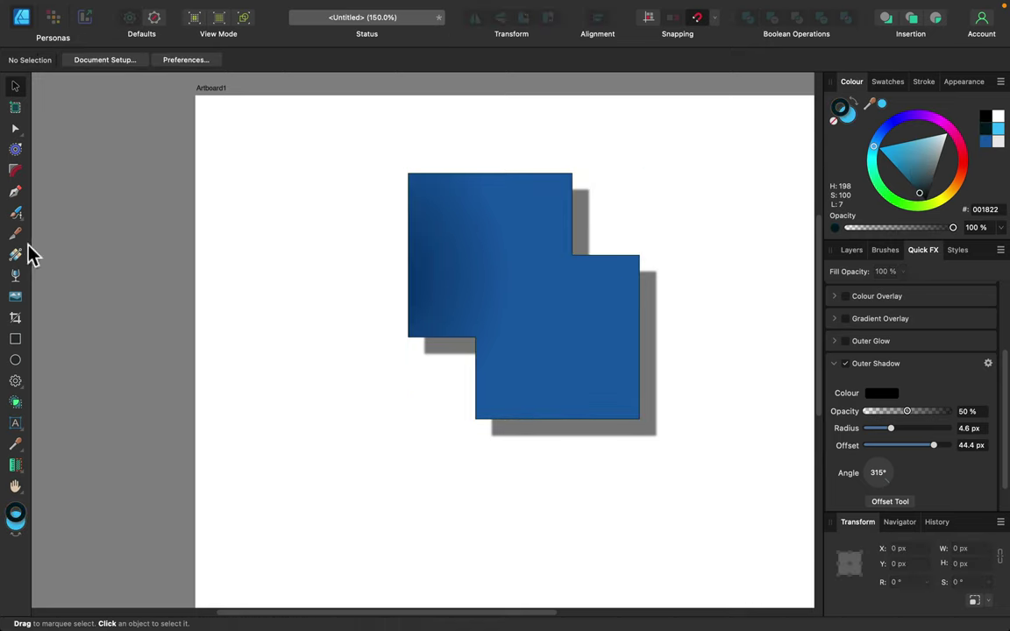